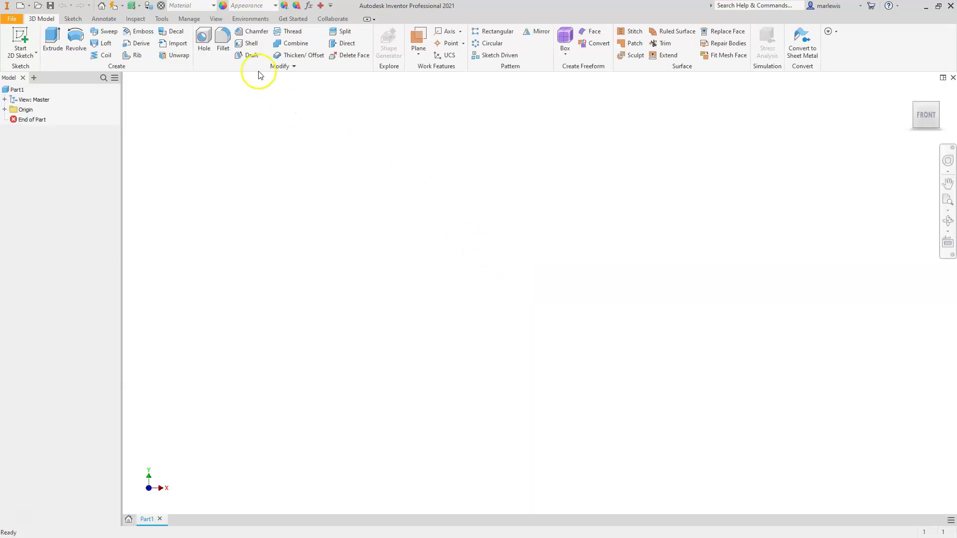
Check the length unit in the part's document settings and close the dialog.
left_click(162, 20)
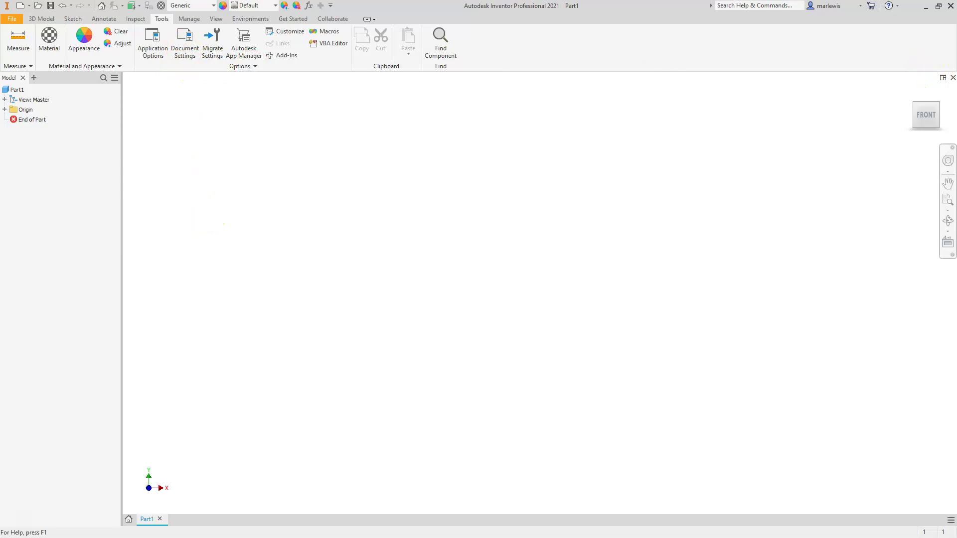
left_click_drag(528, 145, 449, 96)
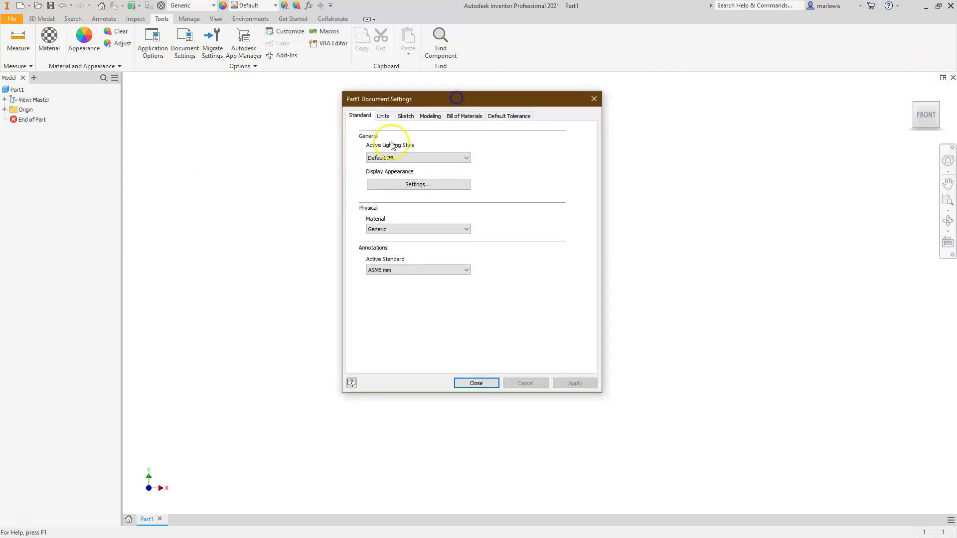
left_click(383, 115)
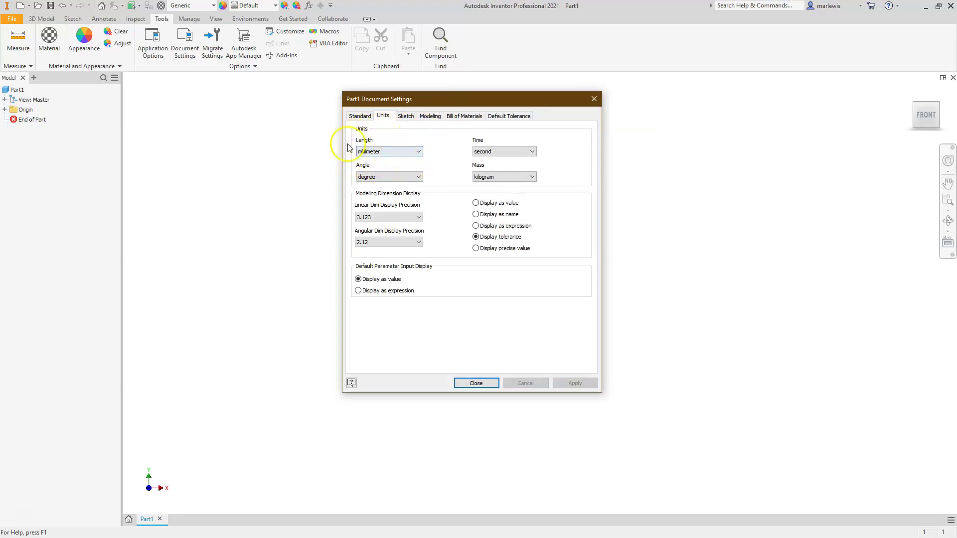
left_click(480, 384)
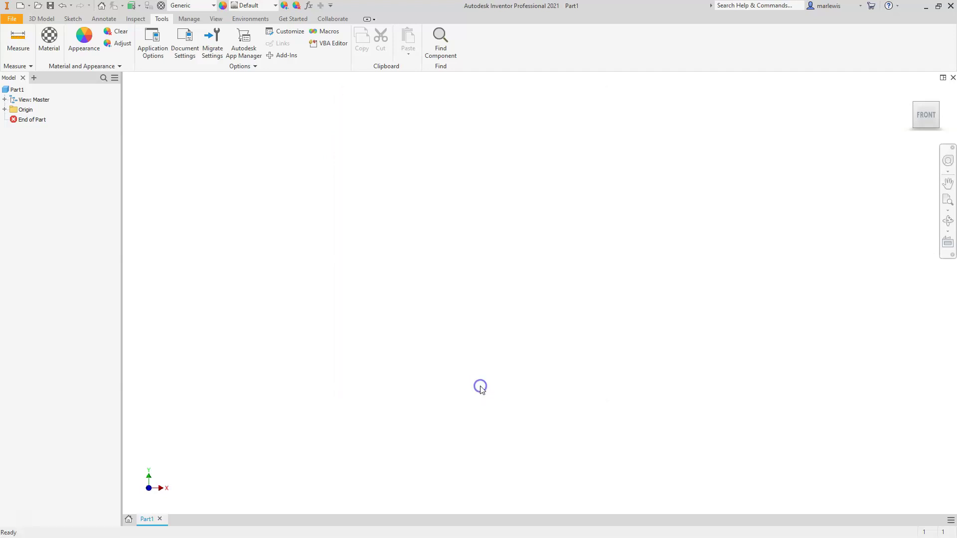
Start a new 2D sketch on the horizontal XZ origin plane, oriented with the TOP label upright.
left_click(43, 19)
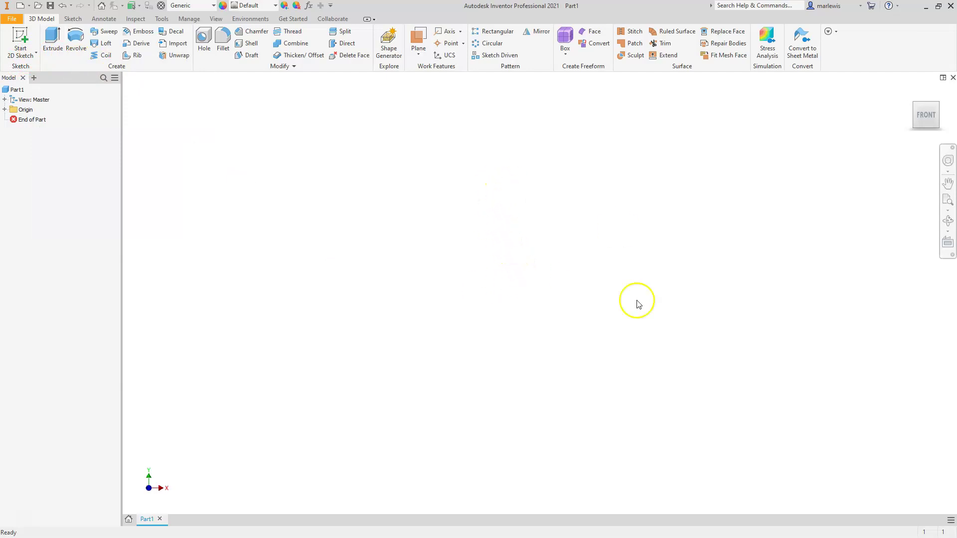
left_click(18, 38)
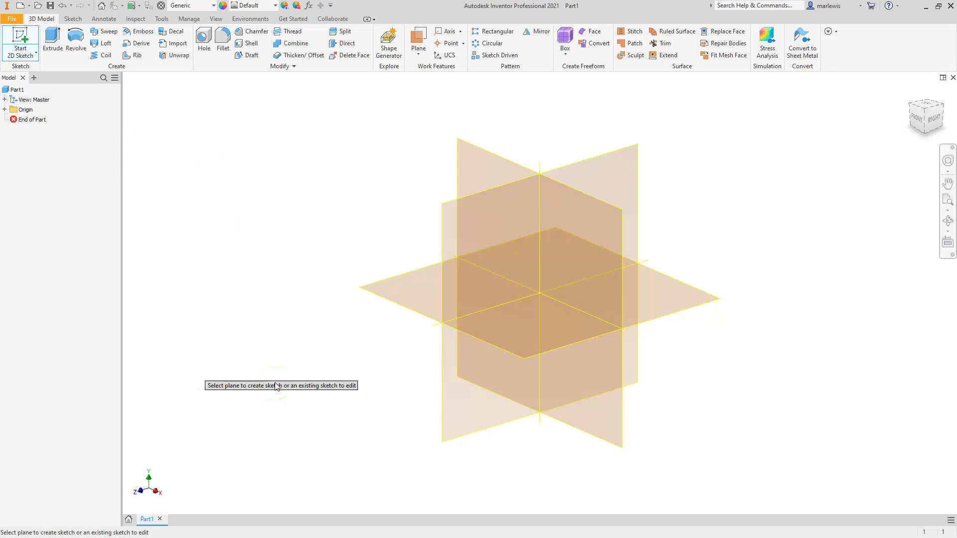
left_click(398, 304)
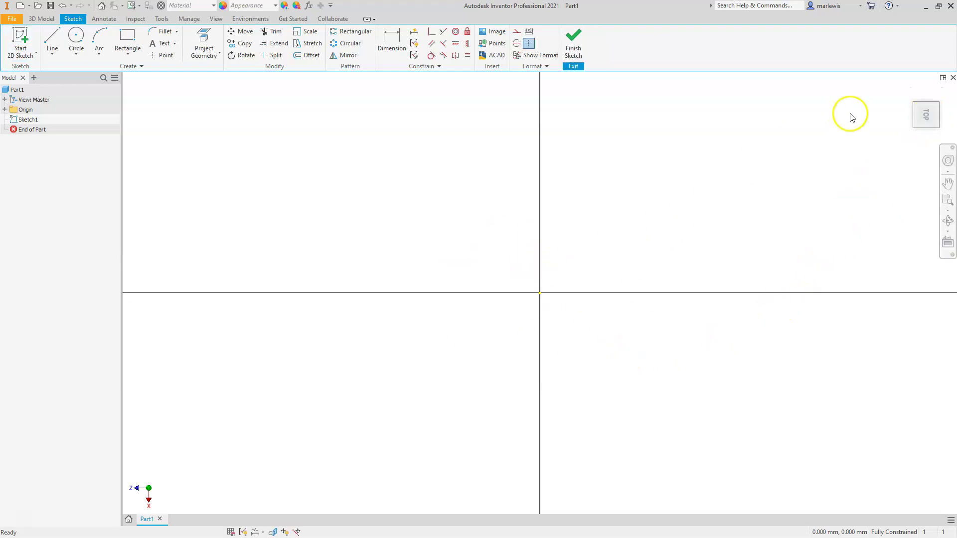
mouse_move(933, 96)
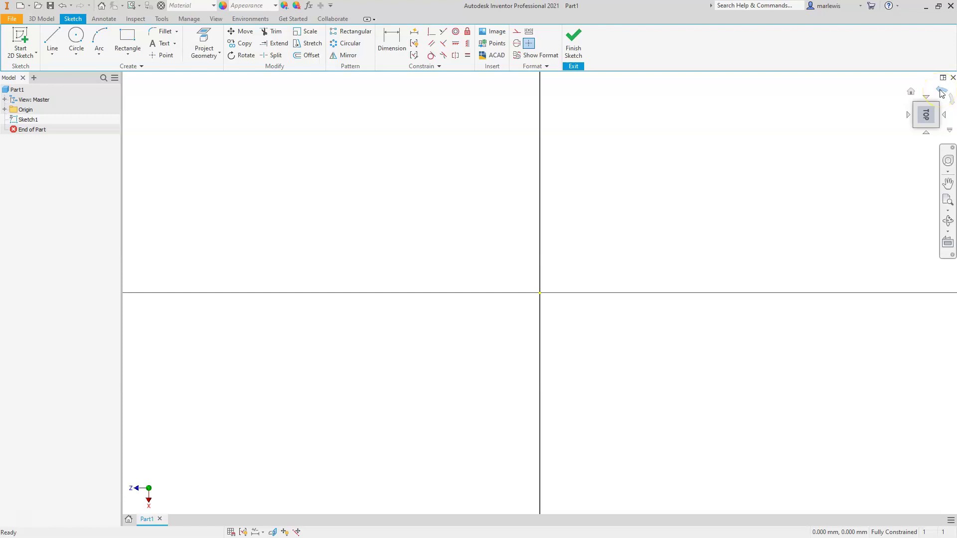
left_click(941, 91)
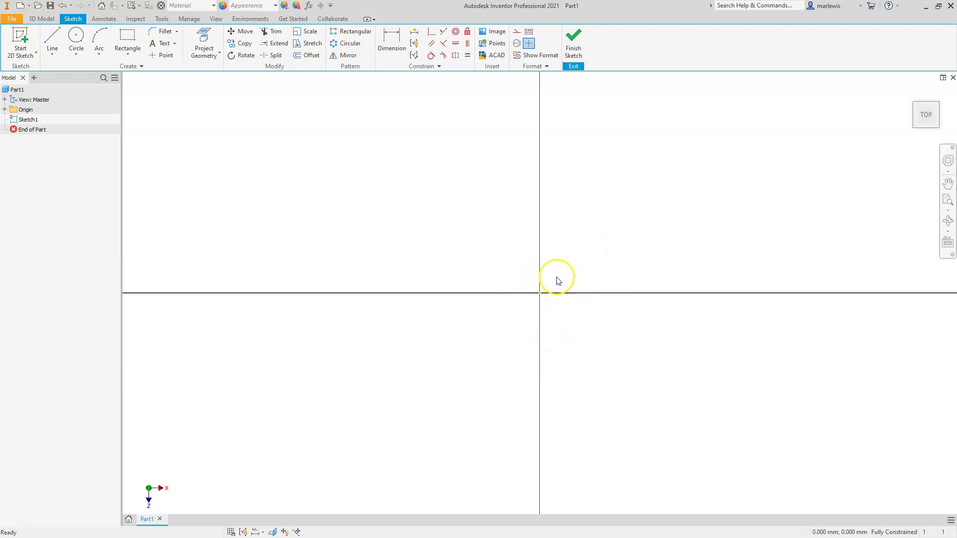
Sketch a 6 mm diameter circle centred on the origin and finish the sketch.
left_click(79, 40)
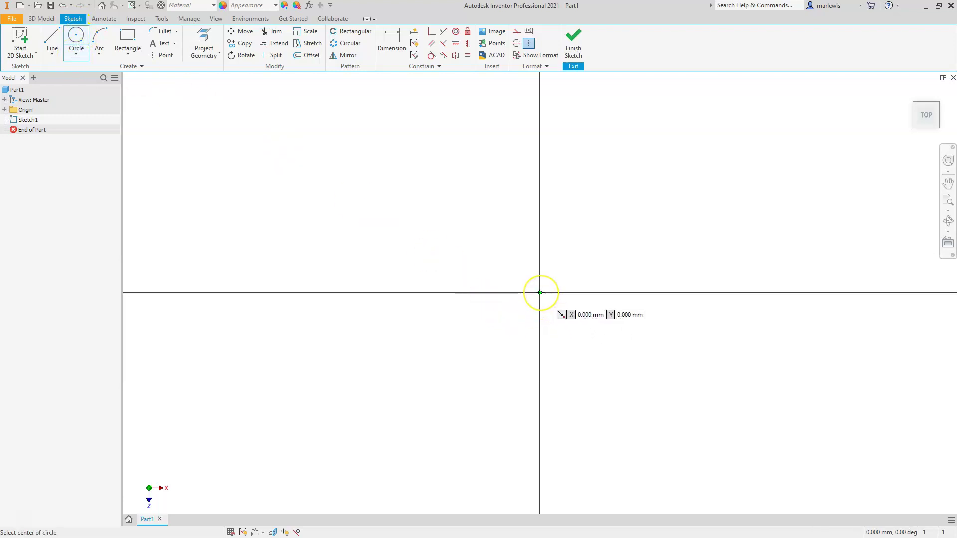
left_click(541, 293)
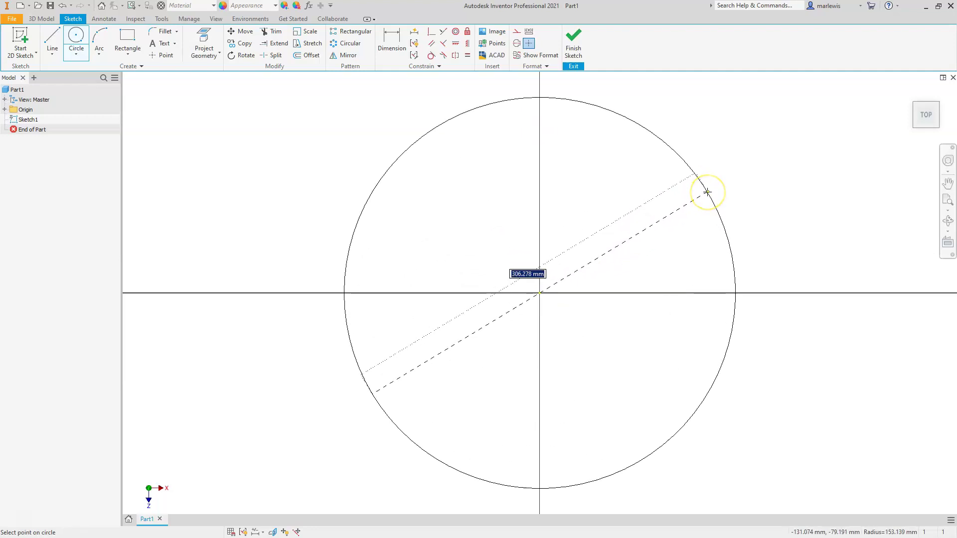
type("6")
key("Return")
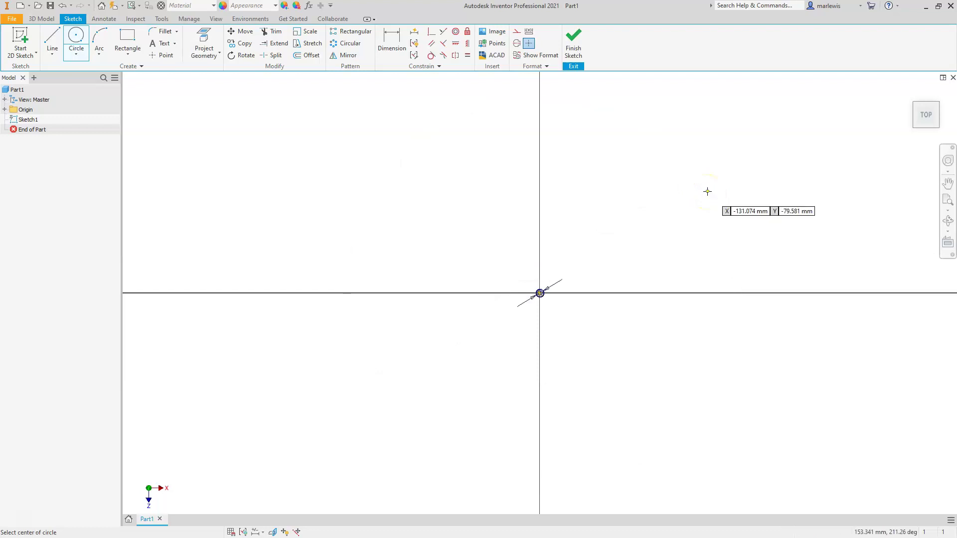
left_click(578, 48)
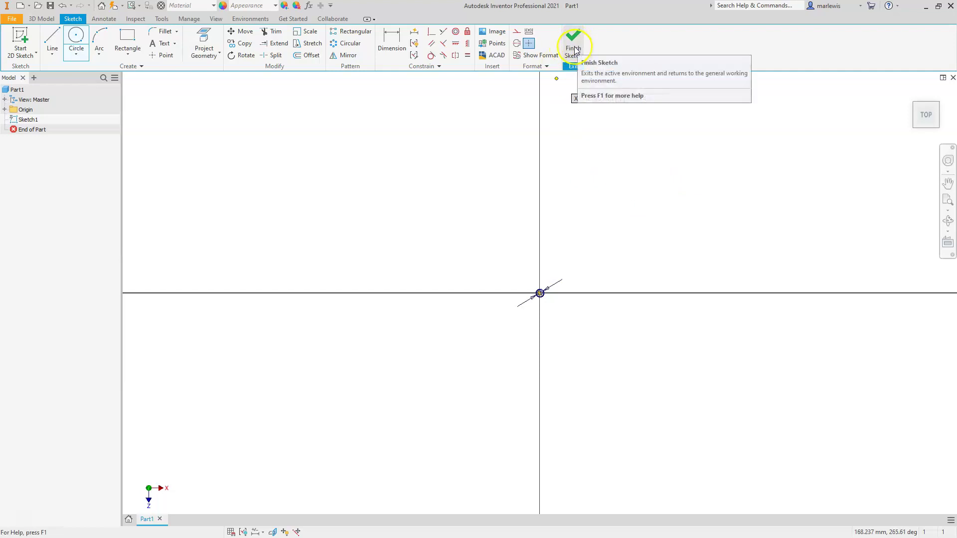
right_click(580, 192)
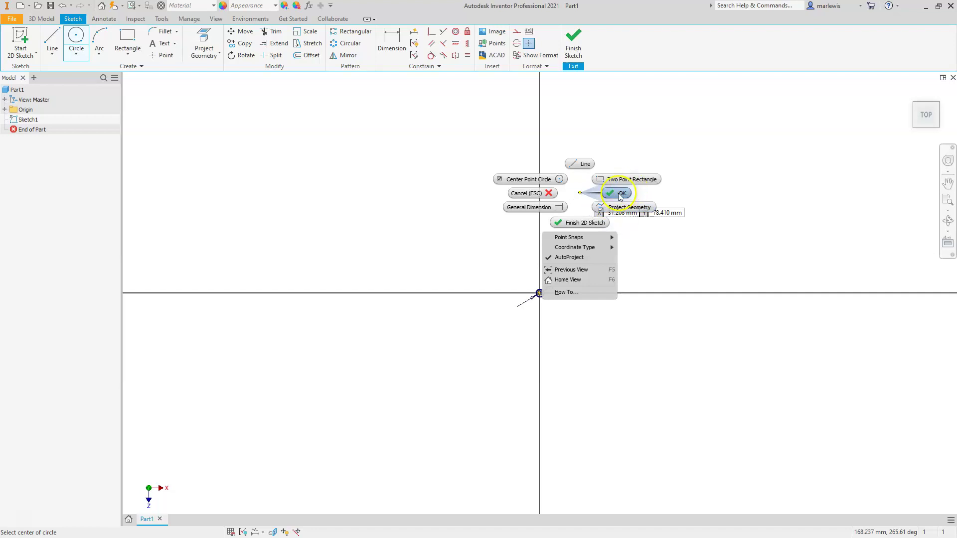
left_click(583, 223)
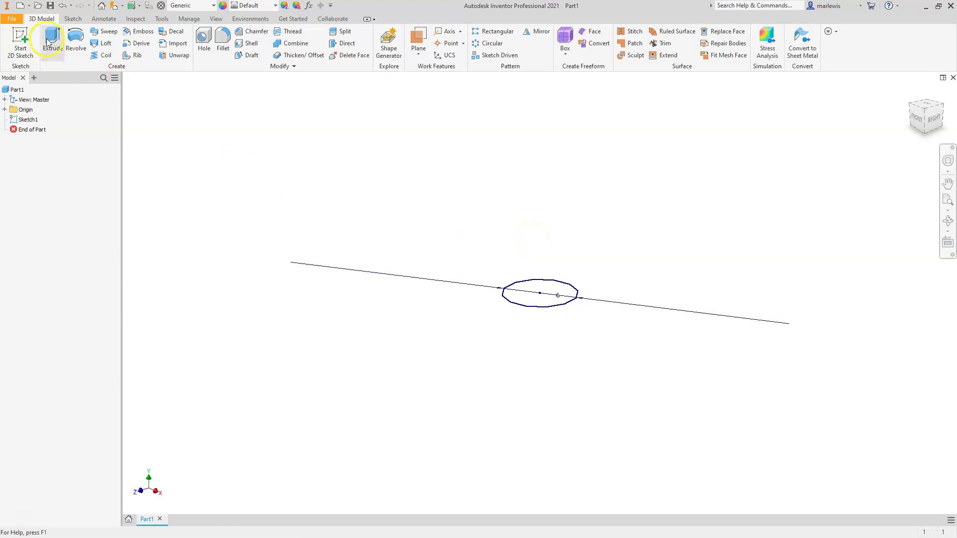
Start an extrusion of the 6 mm circle and choose the asymmetric direction after previewing the other directions.
left_click(48, 39)
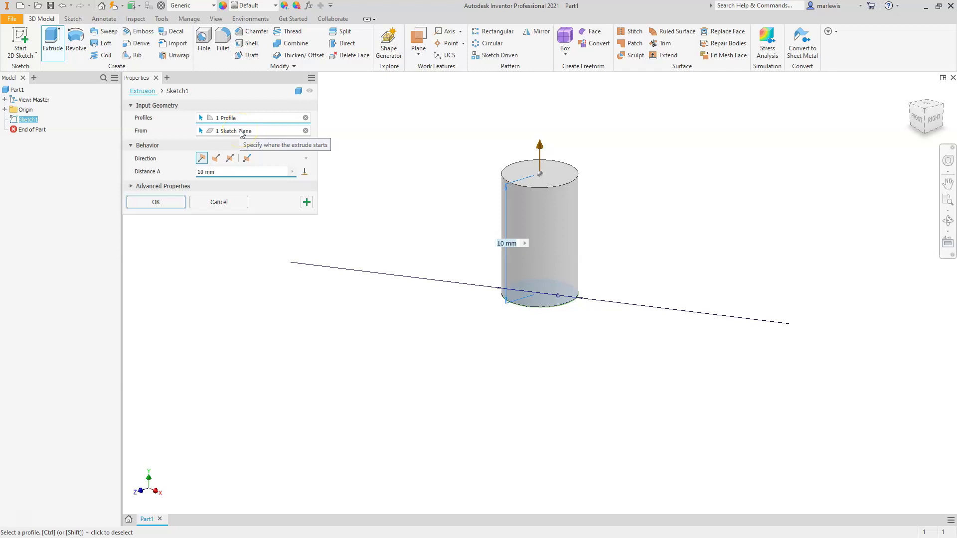
left_click(201, 158)
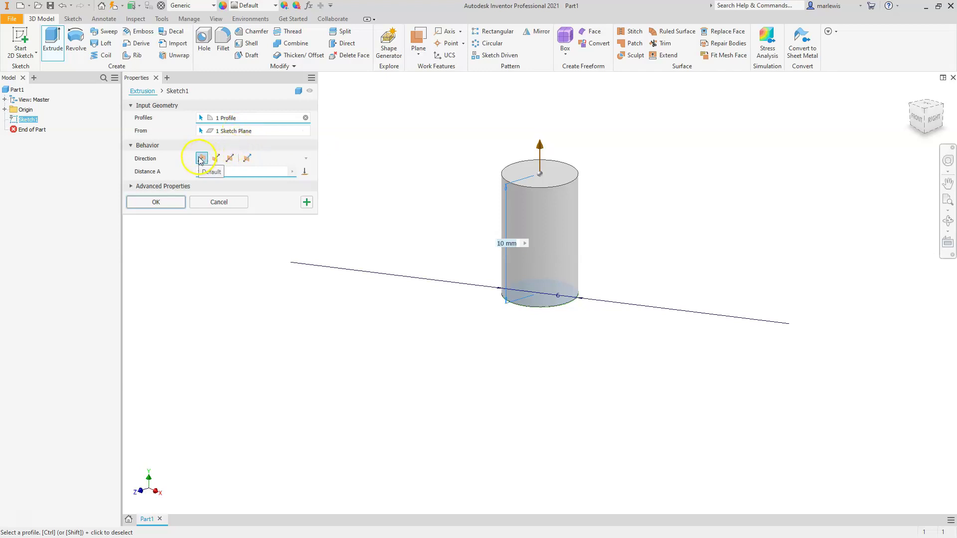
left_click(216, 158)
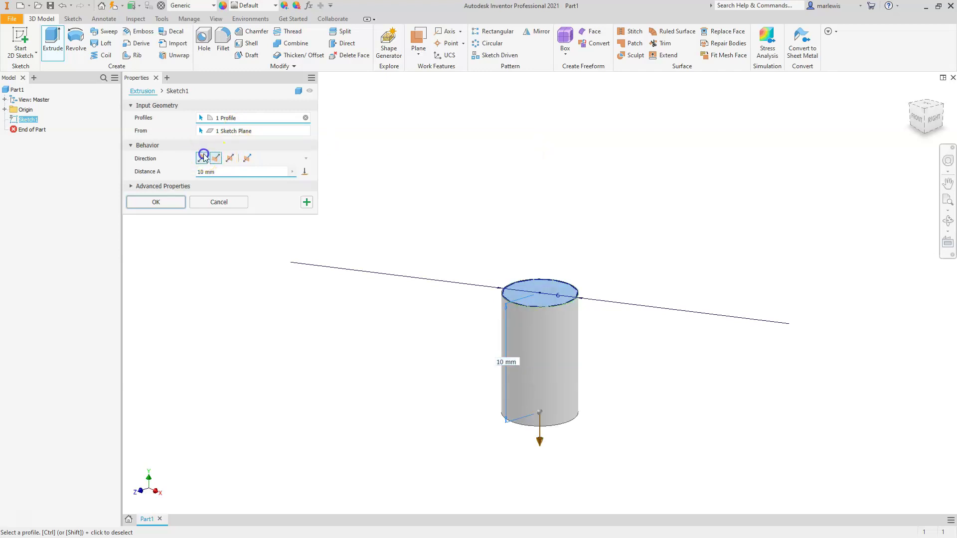
left_click(203, 158)
left_click(231, 158)
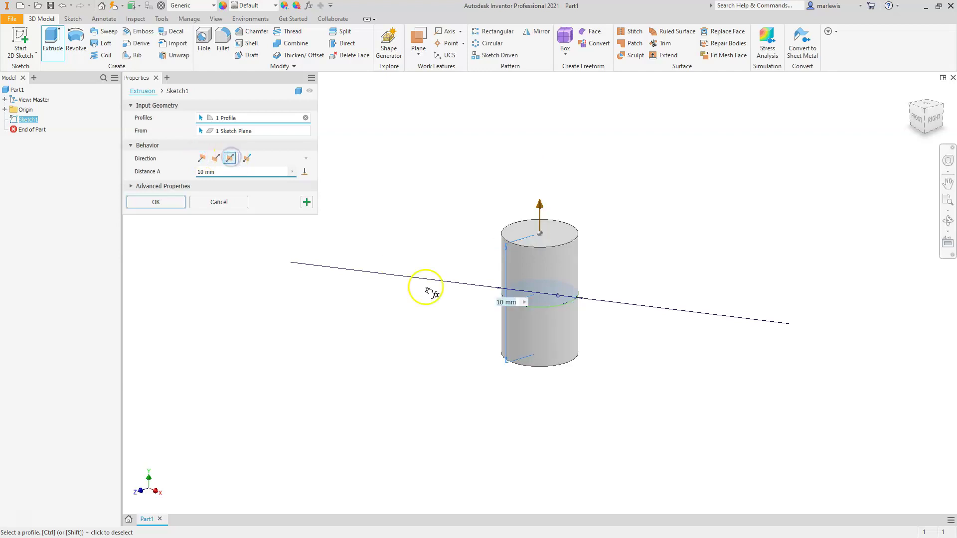
left_click(246, 159)
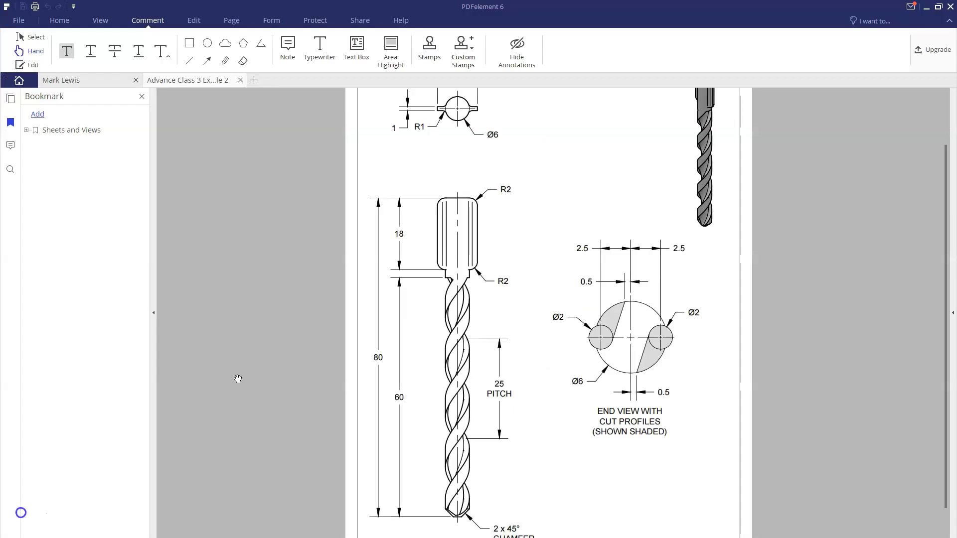
Consult the drill drawing in PDFelement, return to Inventor and complete the extrusion with Distance A 20 mm and Distance B 40 mm.
left_click(235, 378)
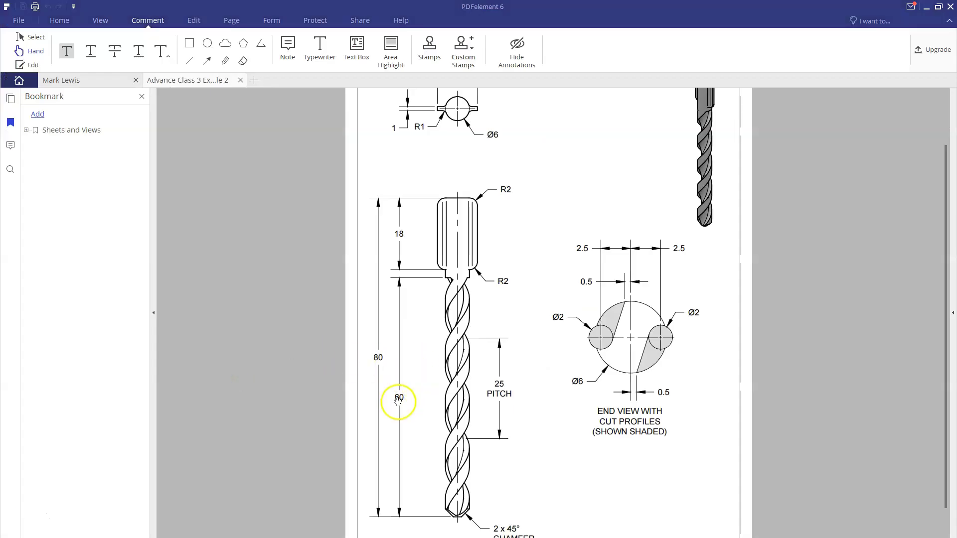
scroll(397, 400, "down", 1)
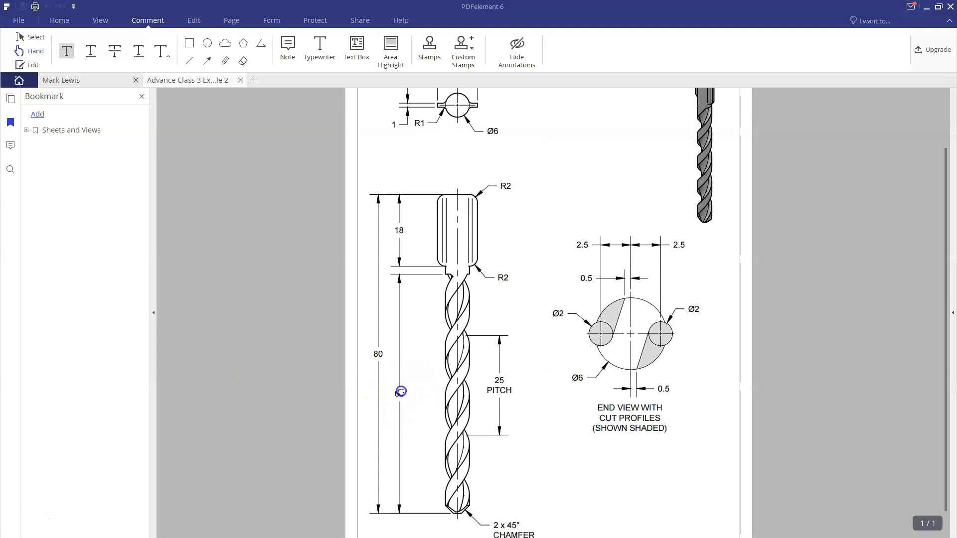
left_click_drag(400, 392, 397, 378)
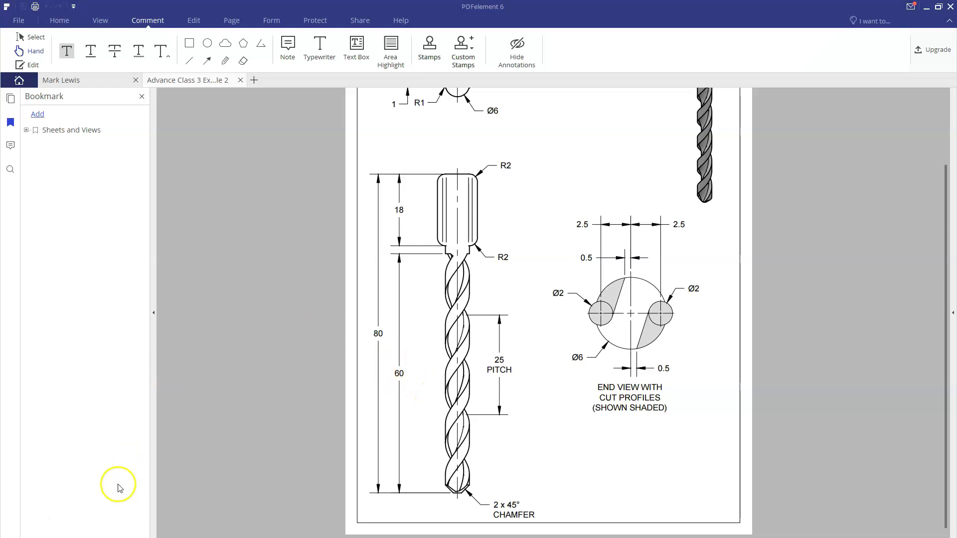
left_click(21, 516)
left_click(425, 363)
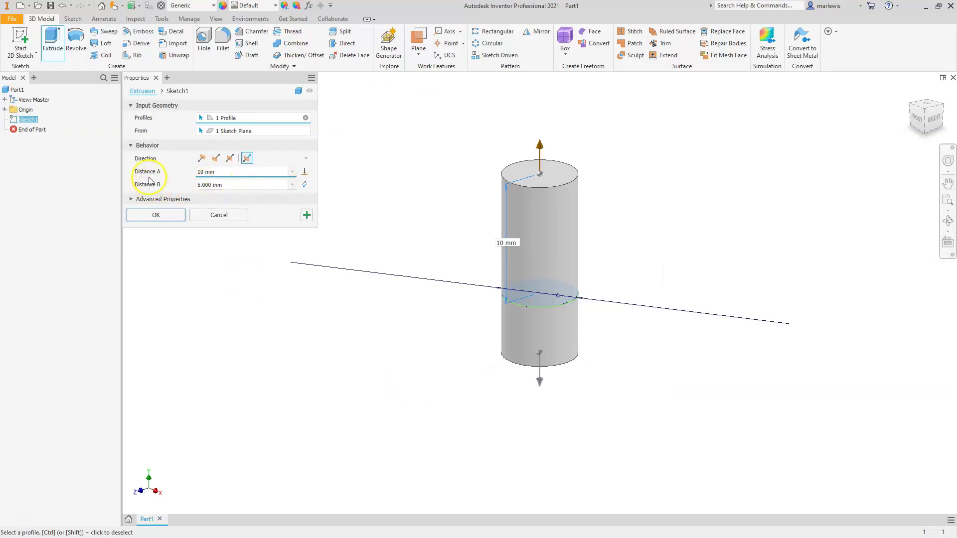
left_click(179, 174)
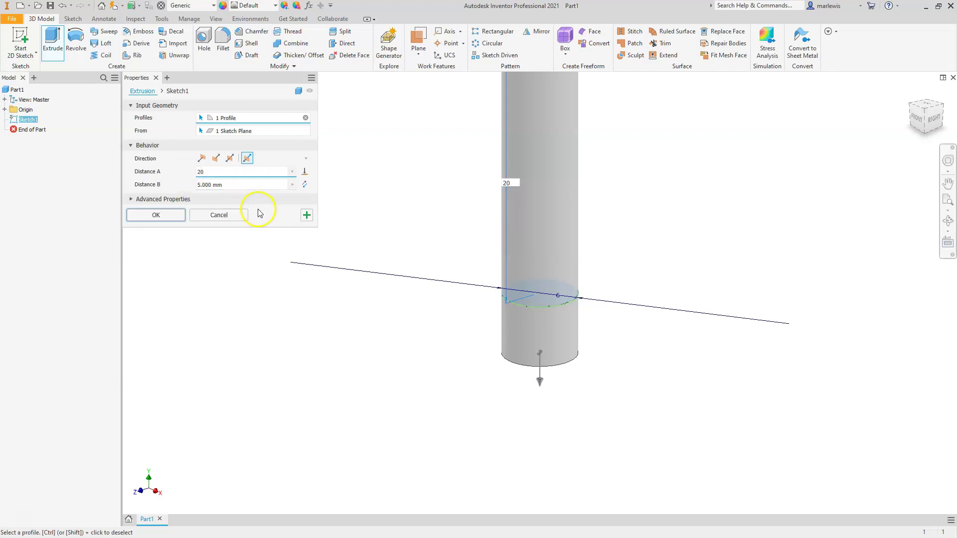
left_click(225, 185)
left_click_drag(225, 184, 177, 184)
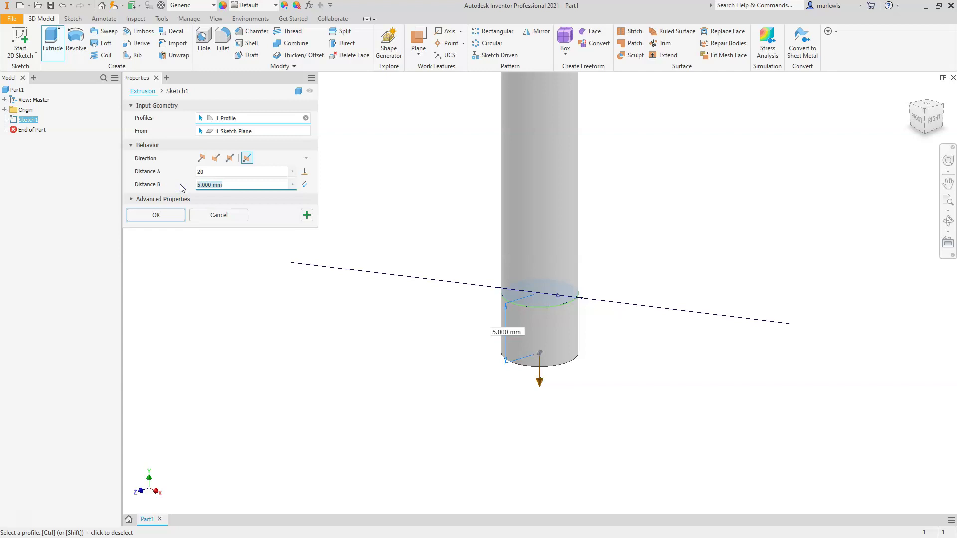
type("40")
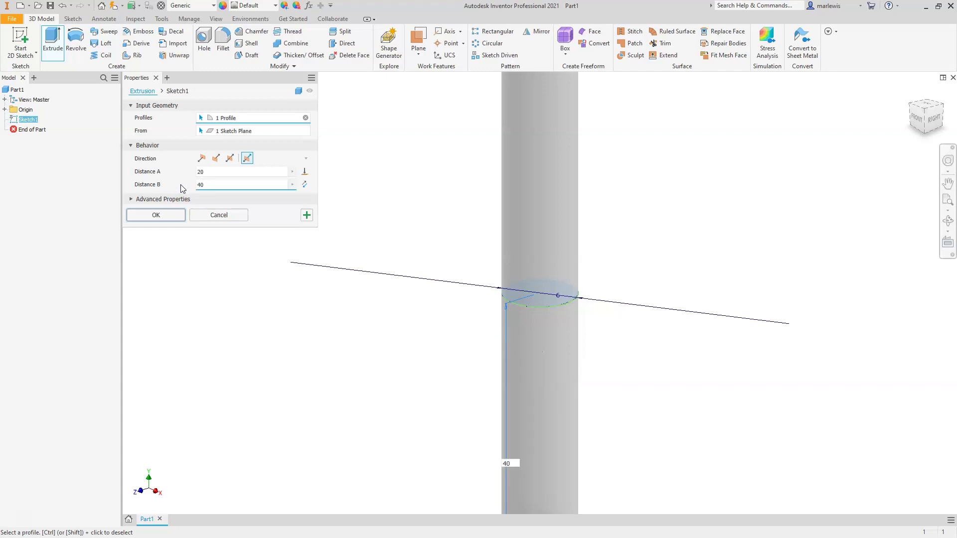
scroll(398, 225, "up", 5)
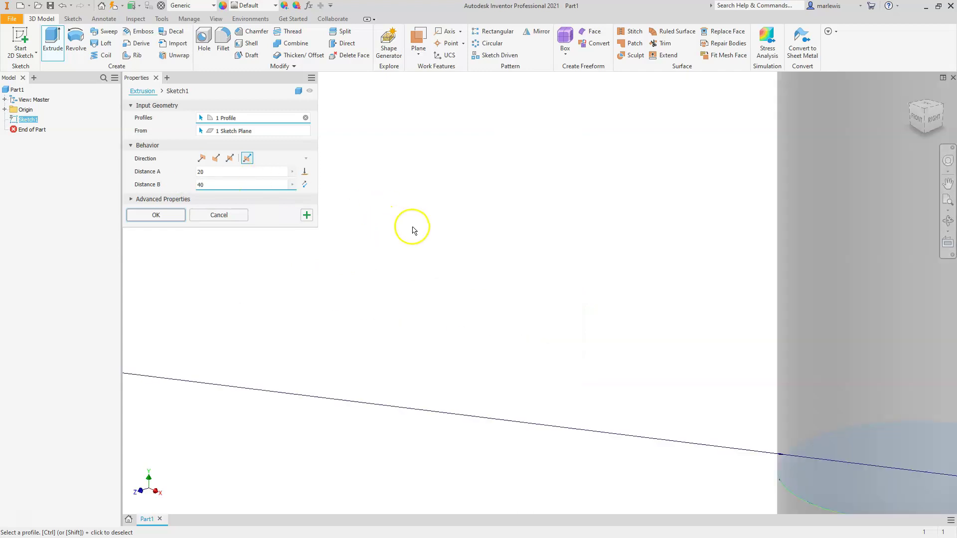
scroll(439, 237, "down", 8)
middle_click_drag(444, 293, 433, 256)
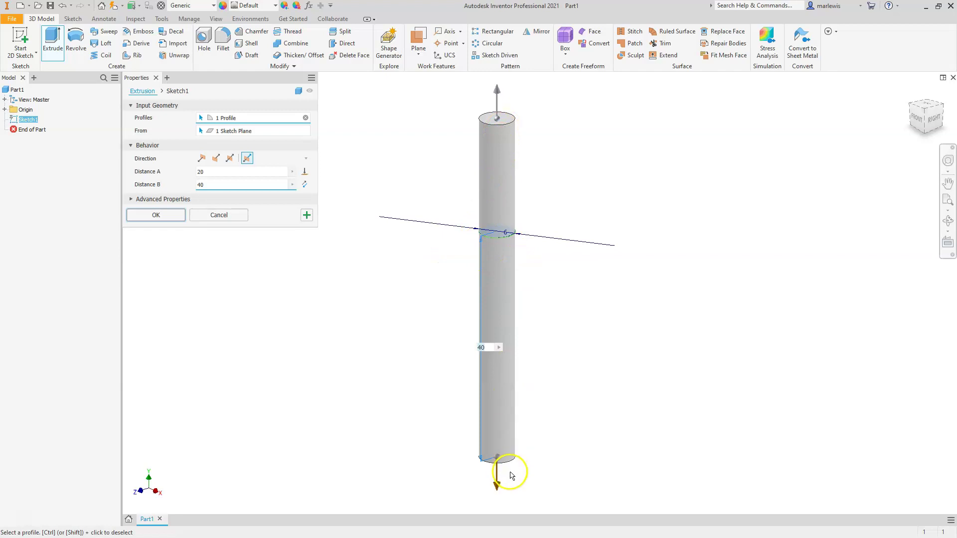
left_click(155, 217)
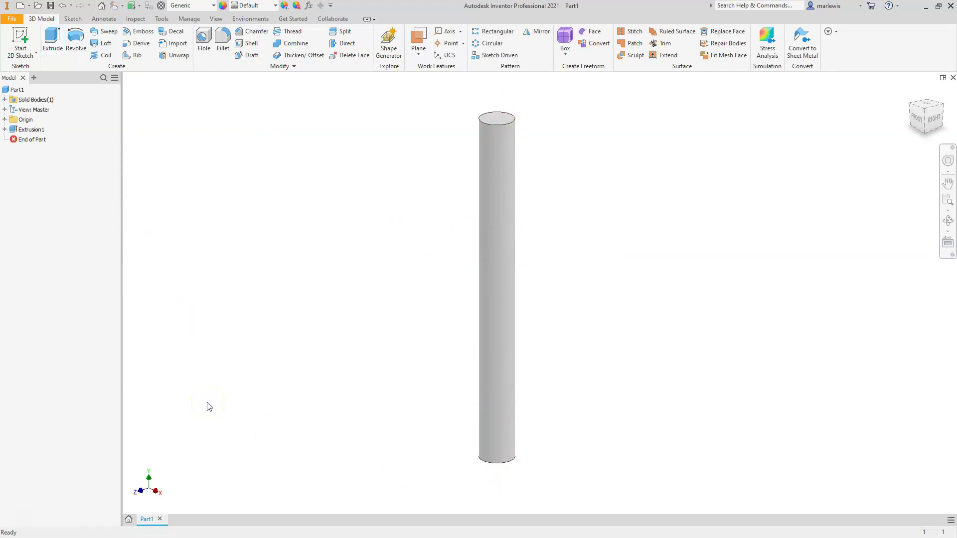
Start a new 2D sketch on the top face of the cylinder, oriented with the TOP label upright.
left_click(264, 403)
left_click(501, 118)
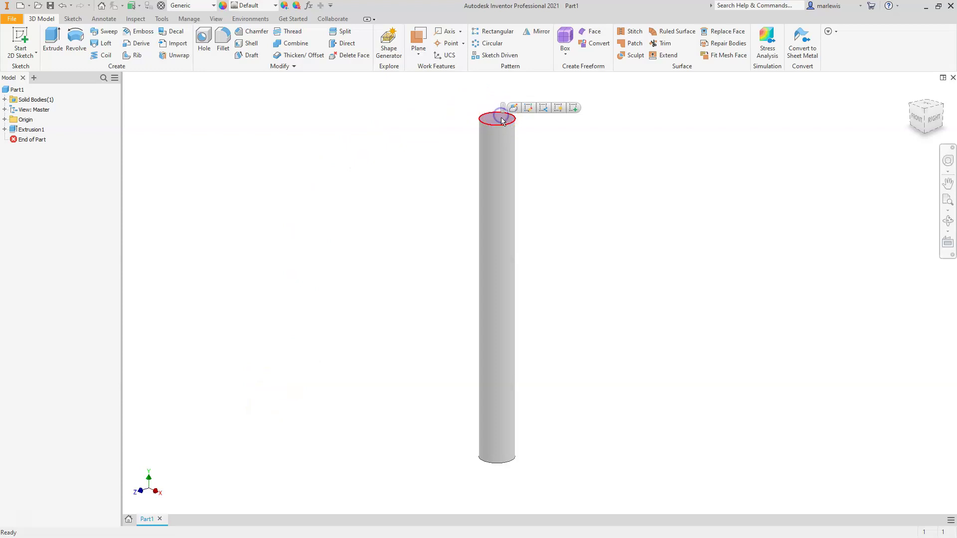
left_click(573, 108)
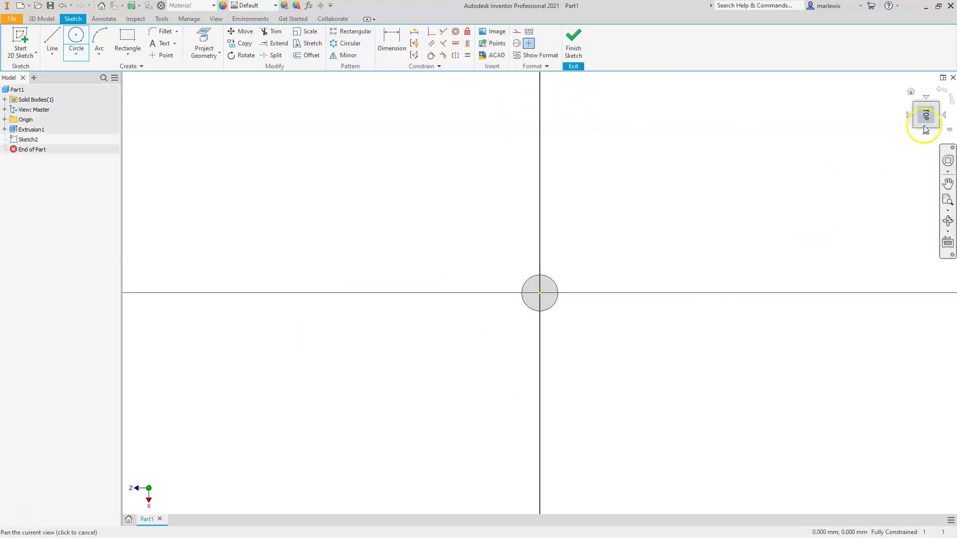
left_click(939, 92)
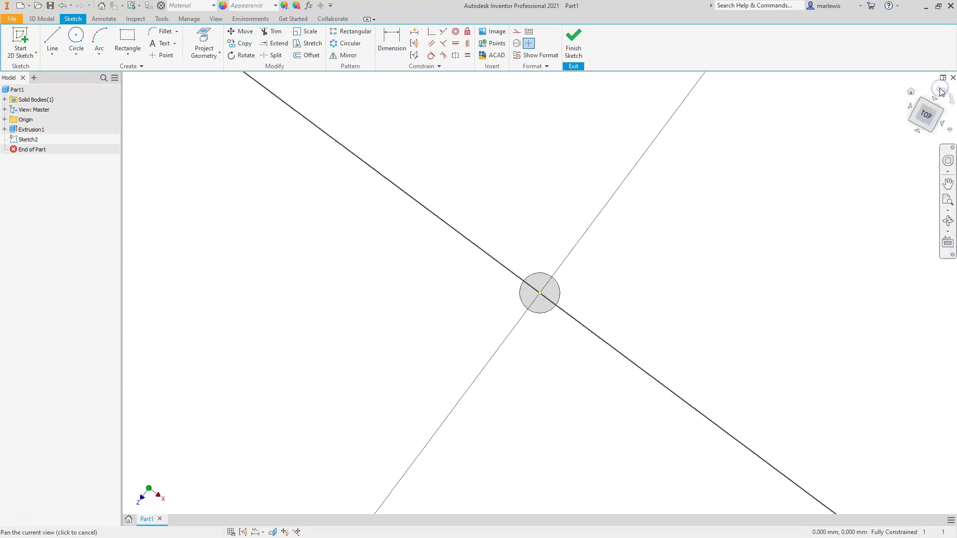
scroll(547, 294, "up", 3)
scroll(546, 293, "down", 10)
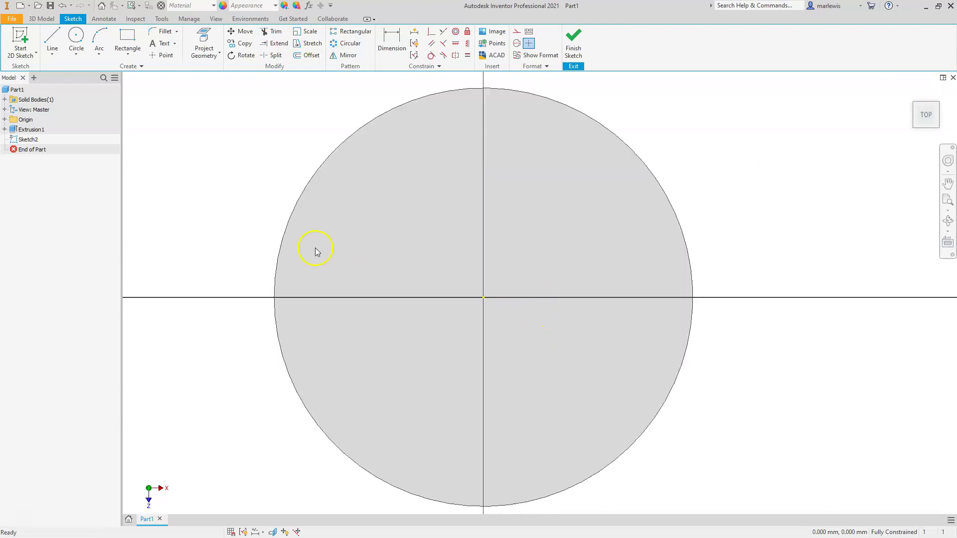
Sketch a 2 mm diameter circle inside the cylinder's top face, above the horizontal axis and to the right of the origin.
left_click(76, 37)
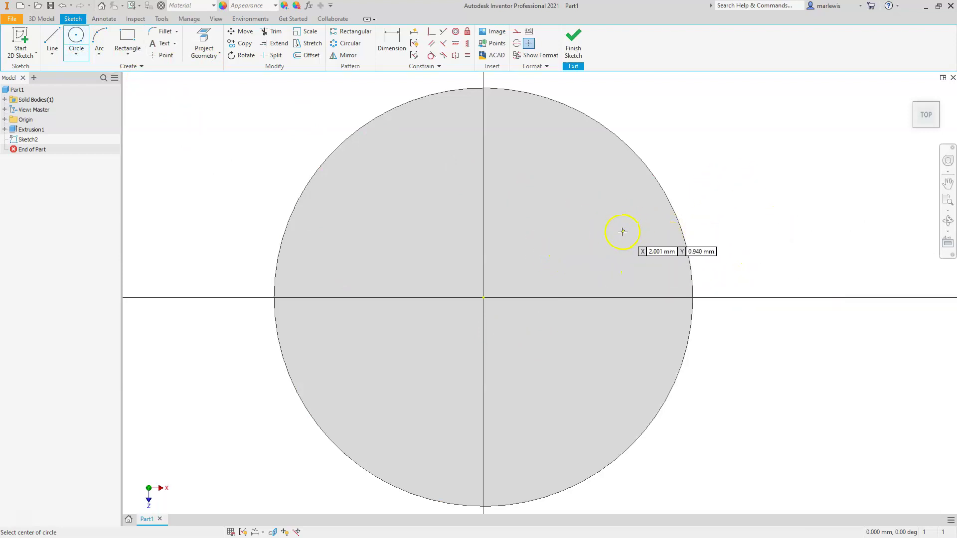
left_click(601, 245)
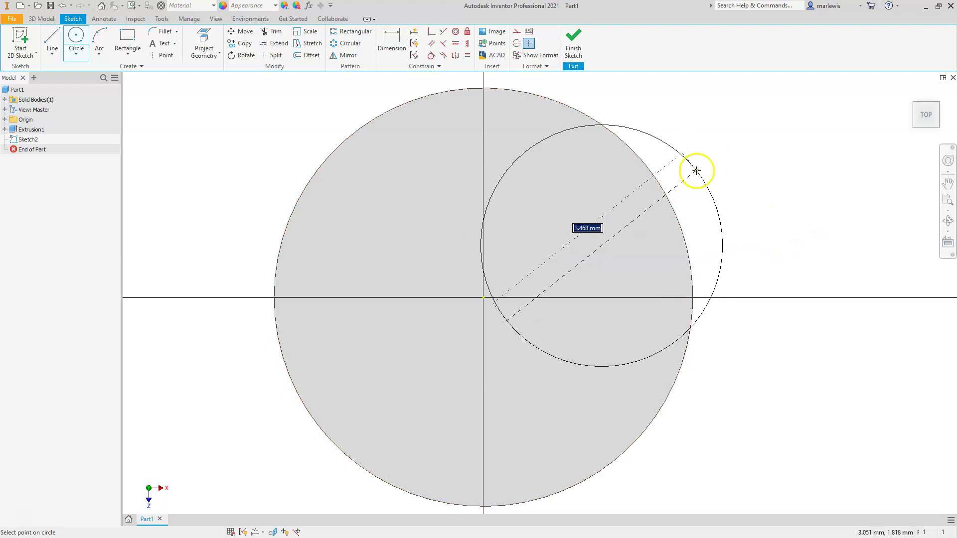
type("2")
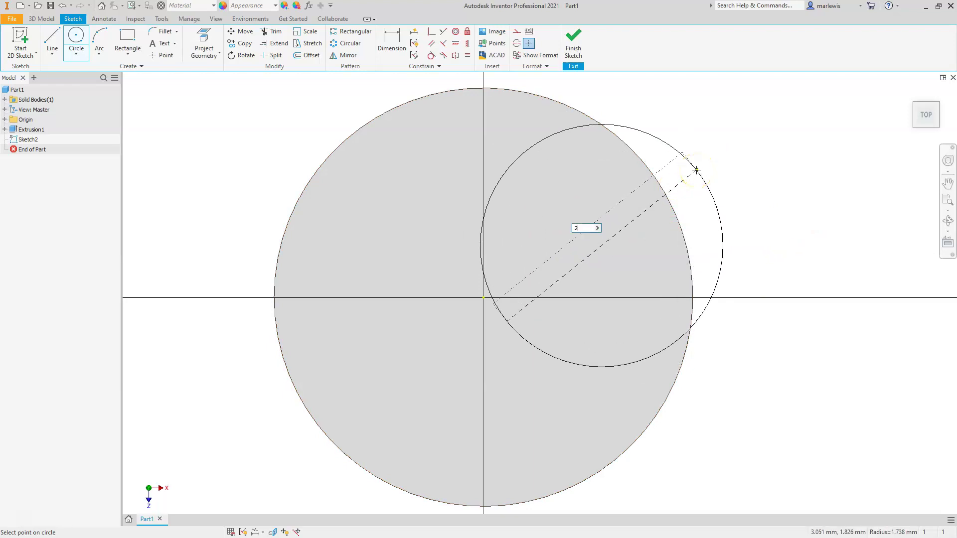
key("Return")
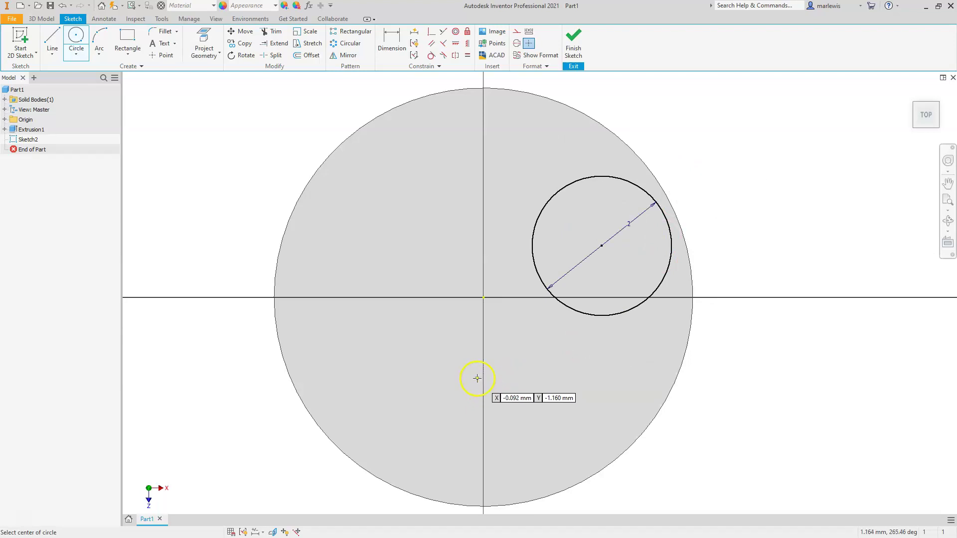
key("Escape")
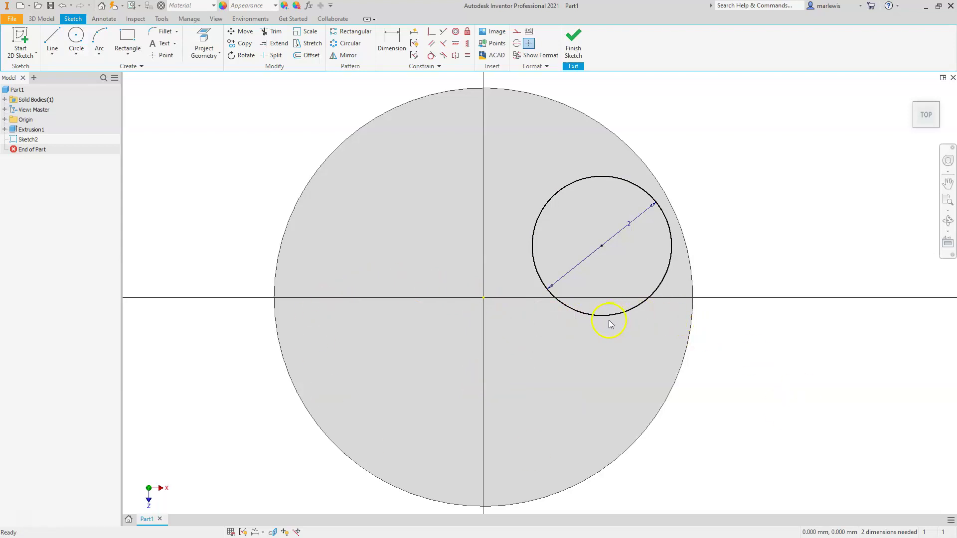
Dimension the small circle's centre 2.5 mm horizontally from the origin.
left_click(393, 43)
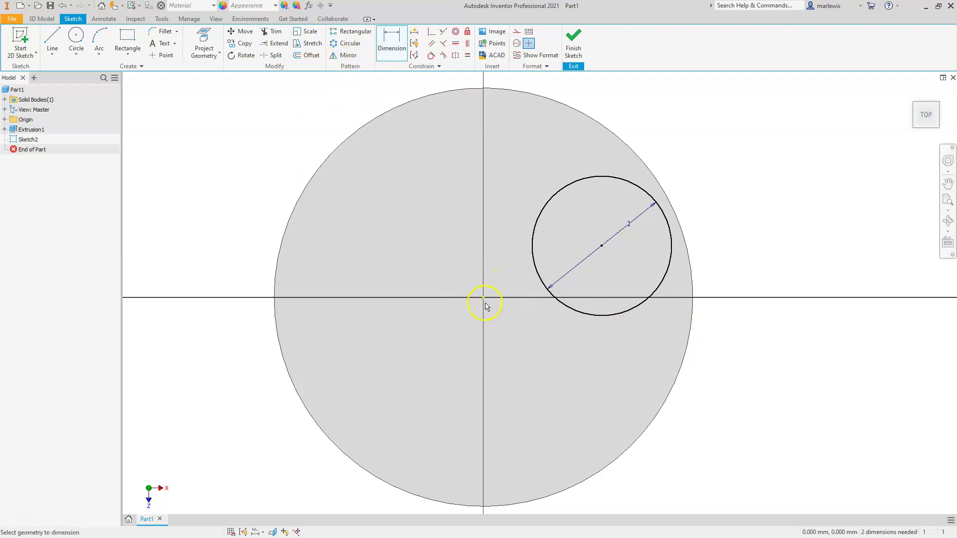
left_click(484, 298)
left_click(602, 247)
left_click(544, 143)
type("2.5")
key("Return")
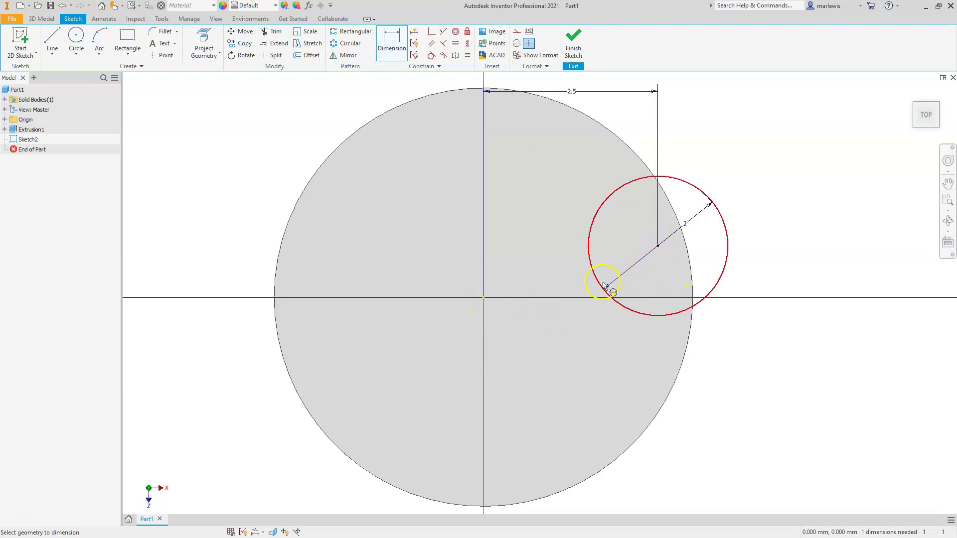
Dimension the small circle's centre 0 mm vertically from the origin.
left_click(658, 245)
left_click(483, 298)
left_click(448, 277)
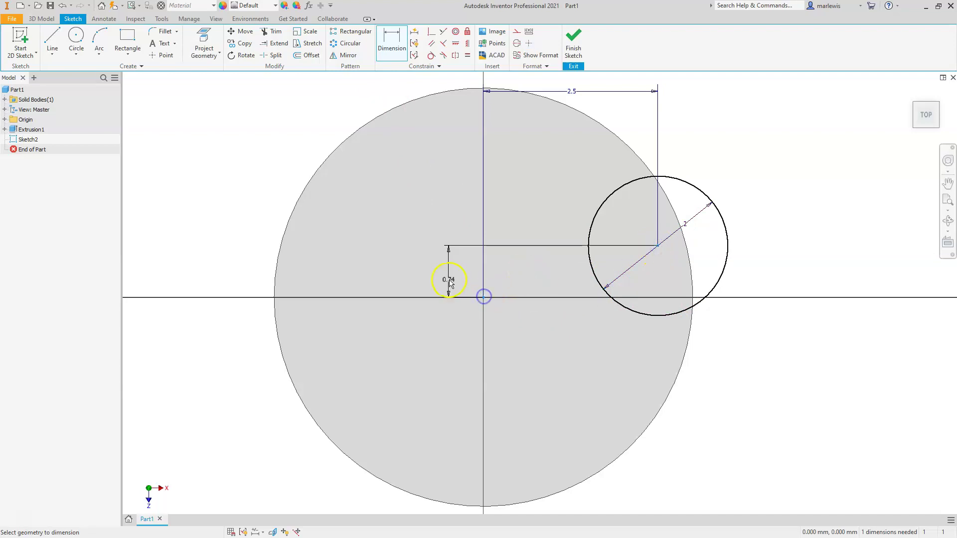
type("0")
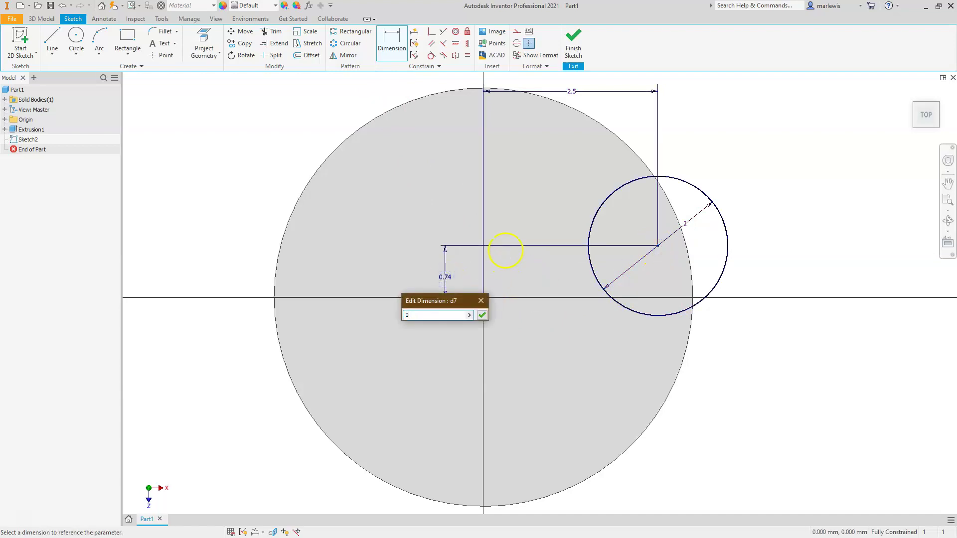
key("Return")
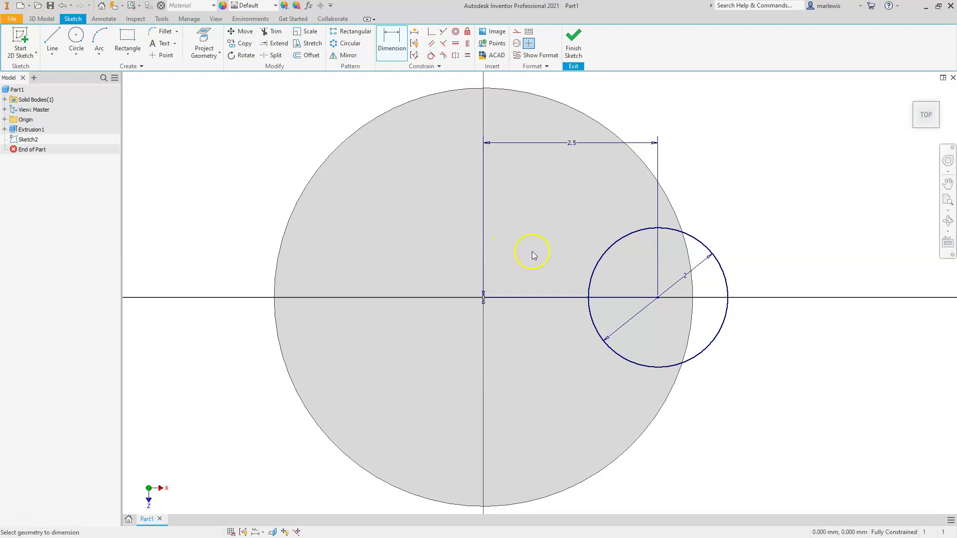
Undo the zero vertical offset and delete the vertical dimension between the small circle's centre and the origin.
left_click(63, 5)
key("Escape")
left_click(438, 271)
key("Delete")
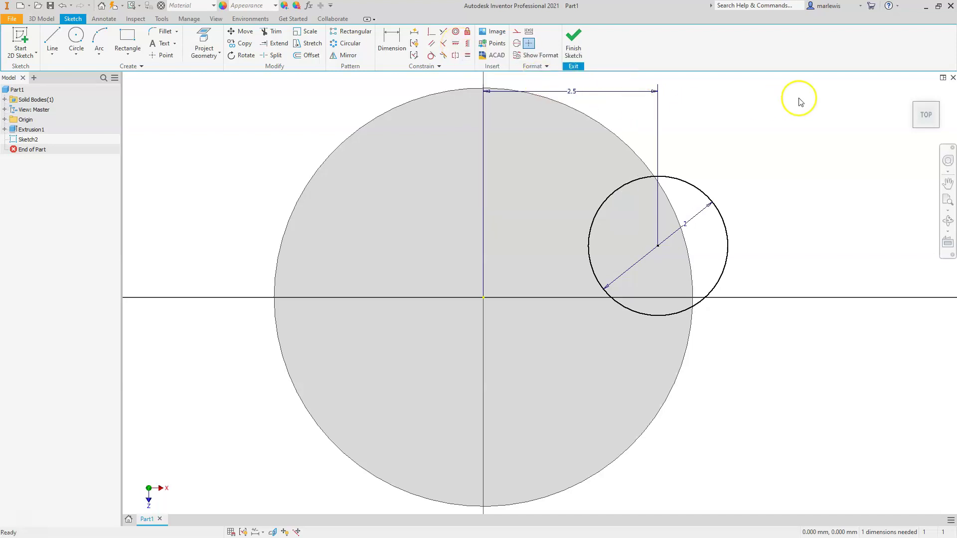
Align the small circle's centre with the origin using a Horizontal constraint.
mouse_move(916, 119)
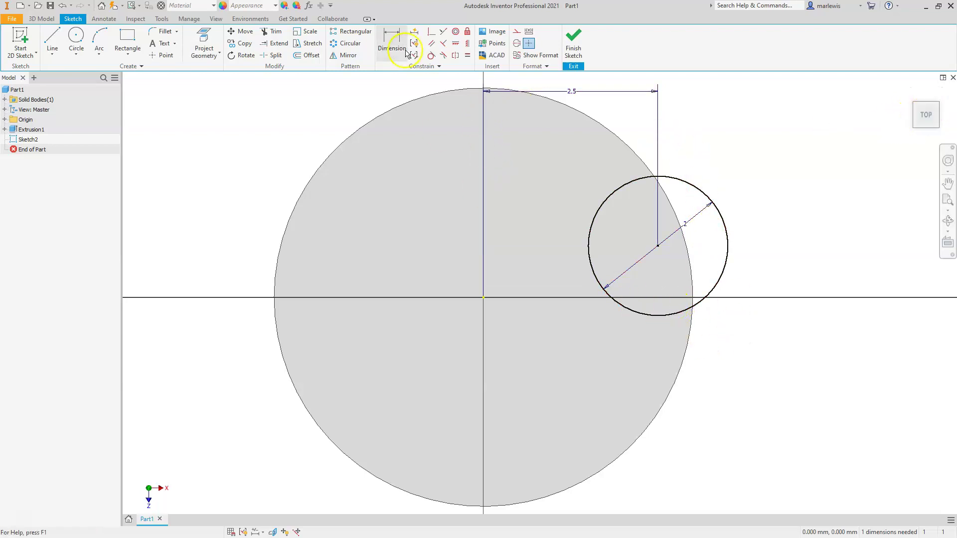
left_click(456, 48)
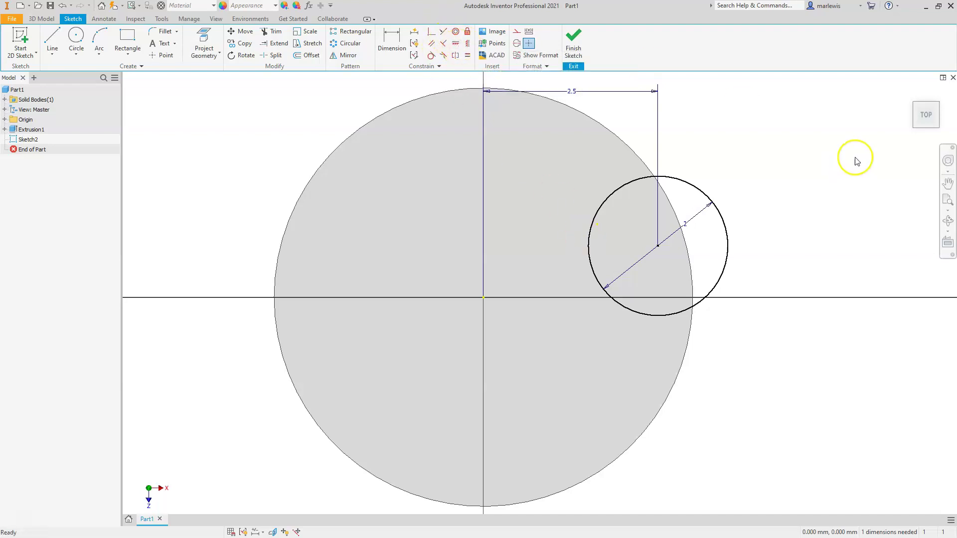
left_click(456, 46)
left_click(543, 319)
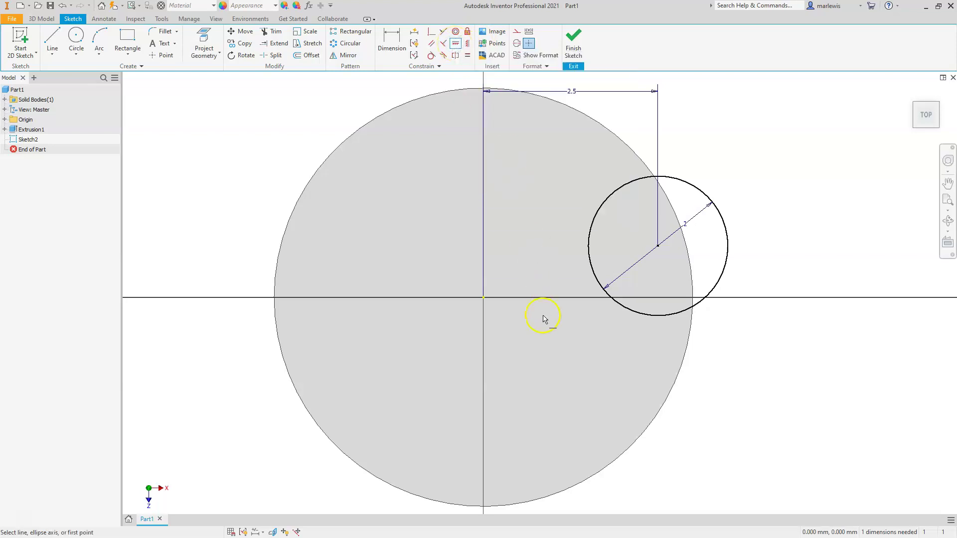
left_click(484, 298)
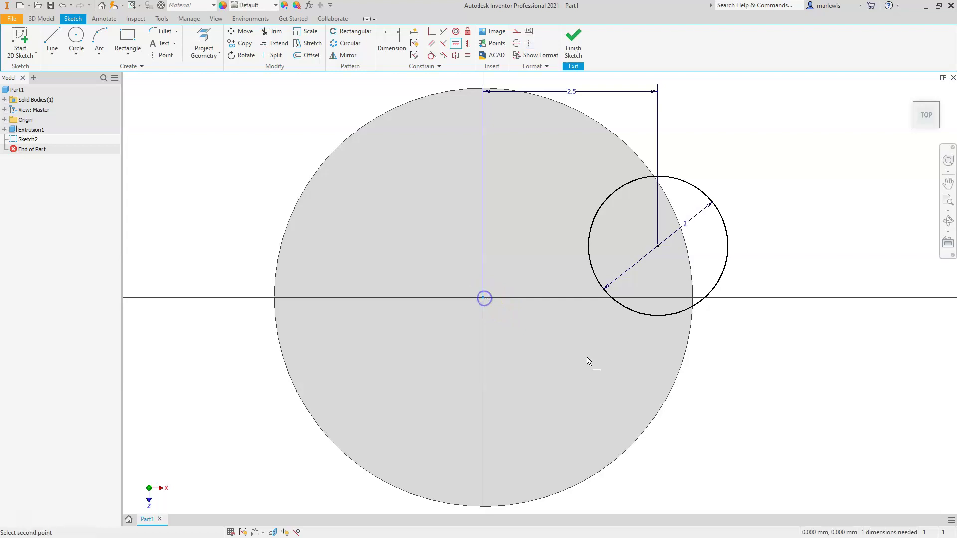
left_click(659, 247)
left_click(493, 471)
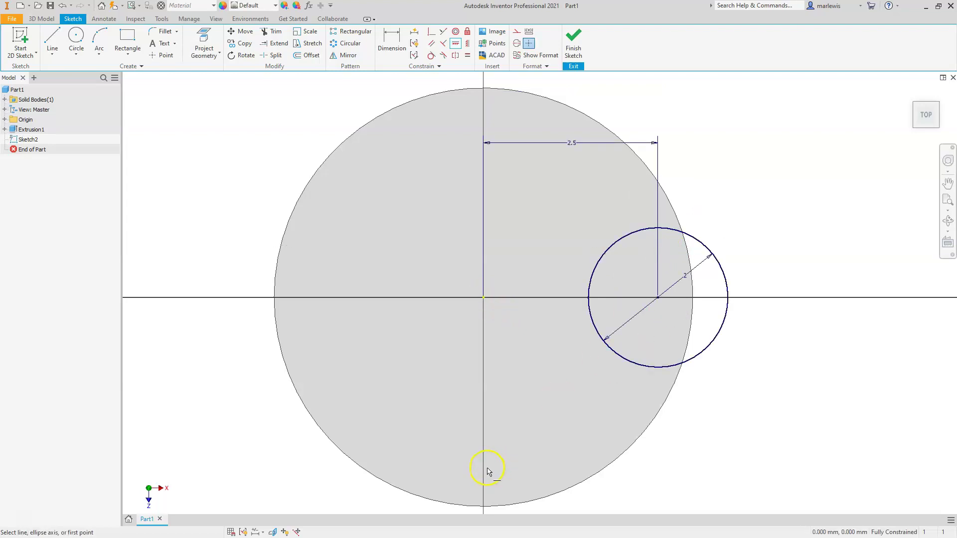
key("Escape")
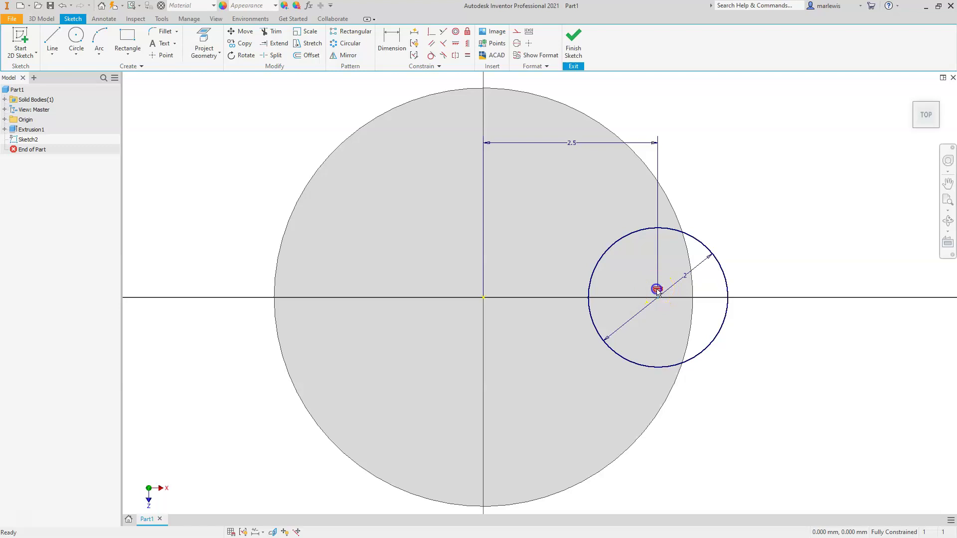
Delete the Horizontal constraint at the small circle's centre and move the circle up off the horizontal axis.
right_click(658, 293)
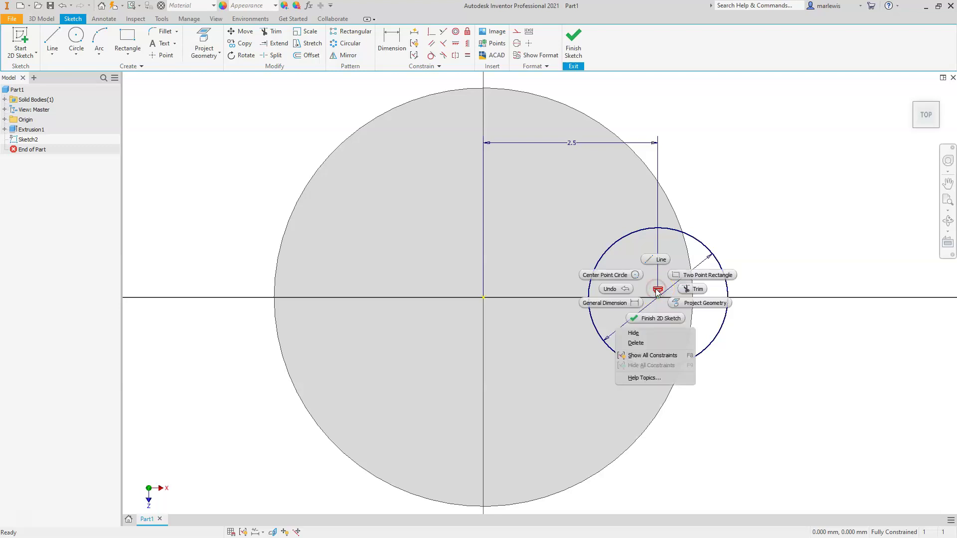
left_click(647, 344)
left_click_drag(659, 301, 608, 248)
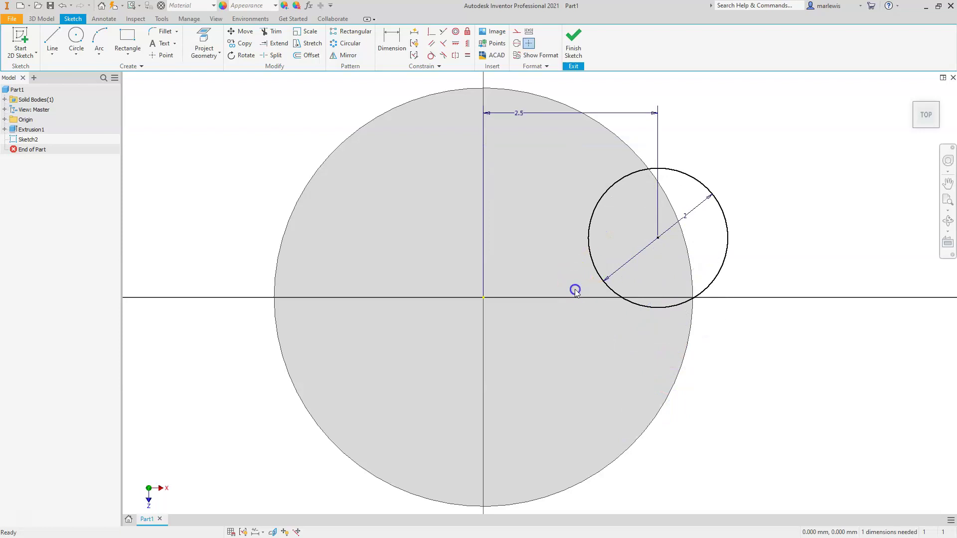
Add a vertical dimension of 0 mm between the small circle's centre and the origin.
left_click(395, 41)
left_click(658, 238)
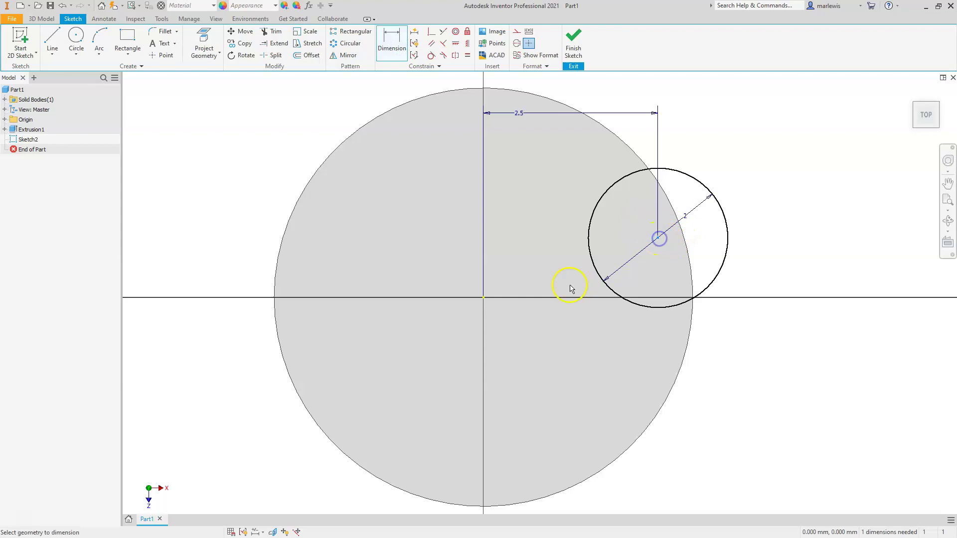
left_click(484, 297)
left_click(433, 276)
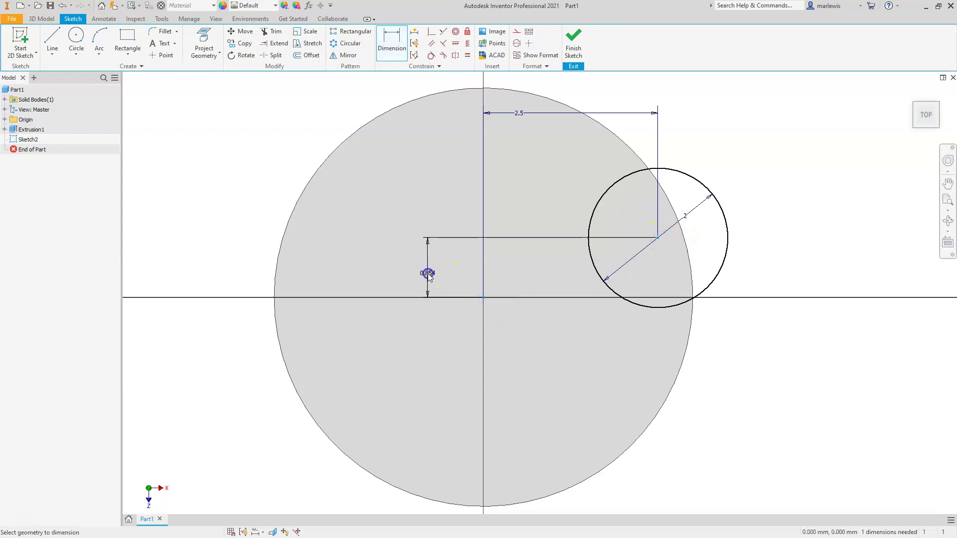
type("0")
key("Return")
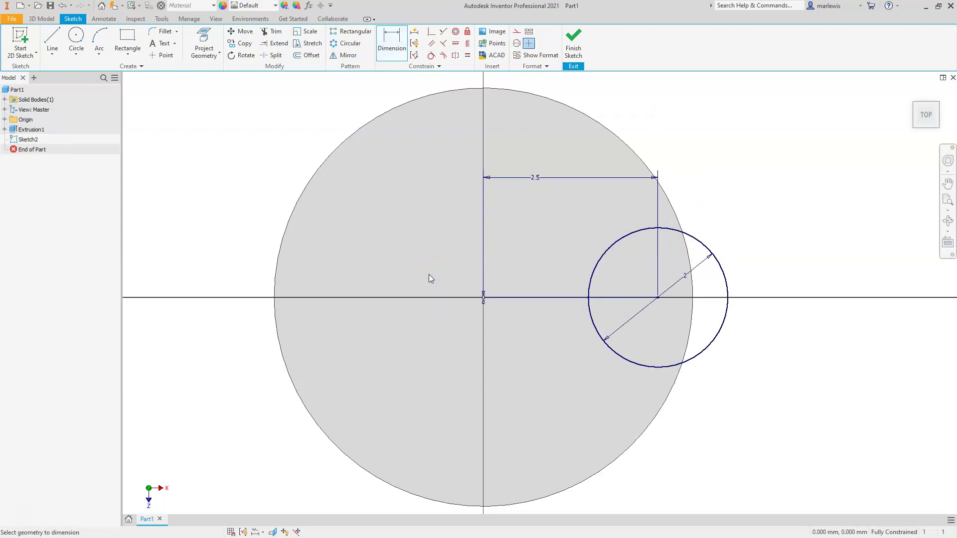
Draw a slanted line about 3.4 mm long from the small circle's left side down to the large circle's lower edge.
scroll(444, 303, "down", 5)
scroll(479, 369, "up", 6)
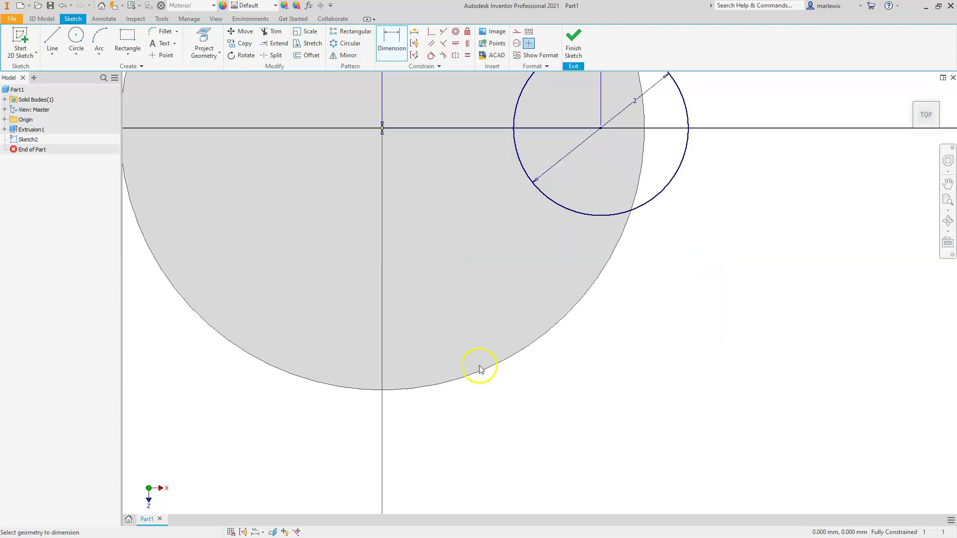
middle_click_drag(434, 297, 508, 333)
scroll(508, 334, "down", 3)
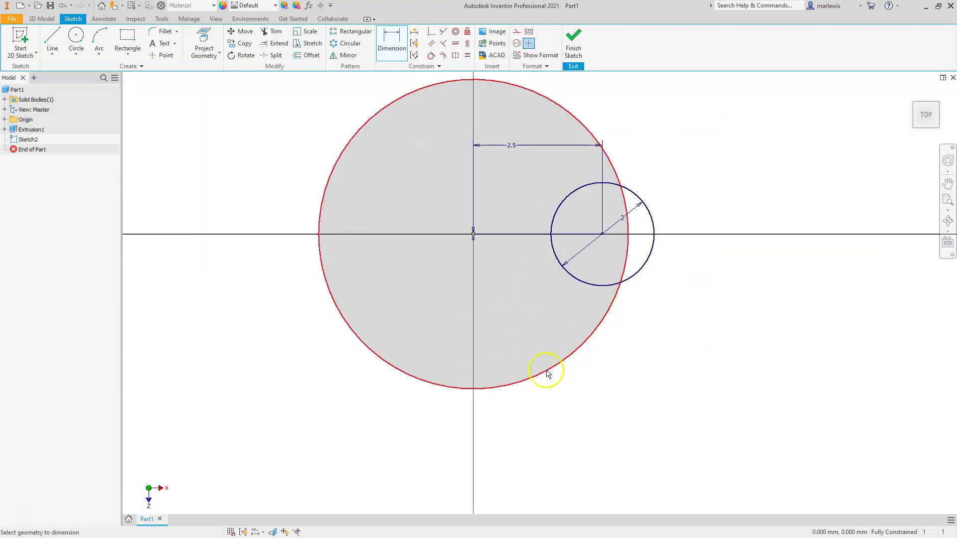
left_click(51, 43)
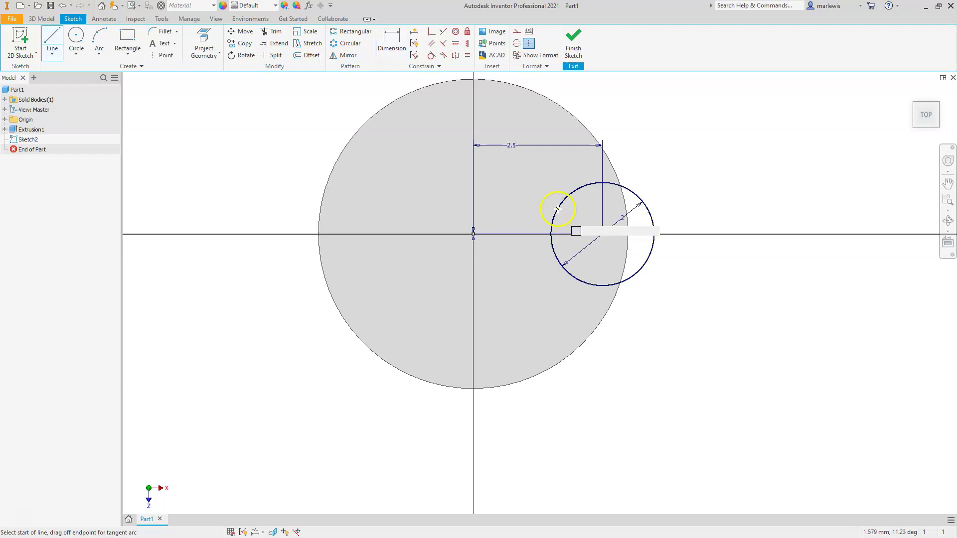
left_click(550, 233)
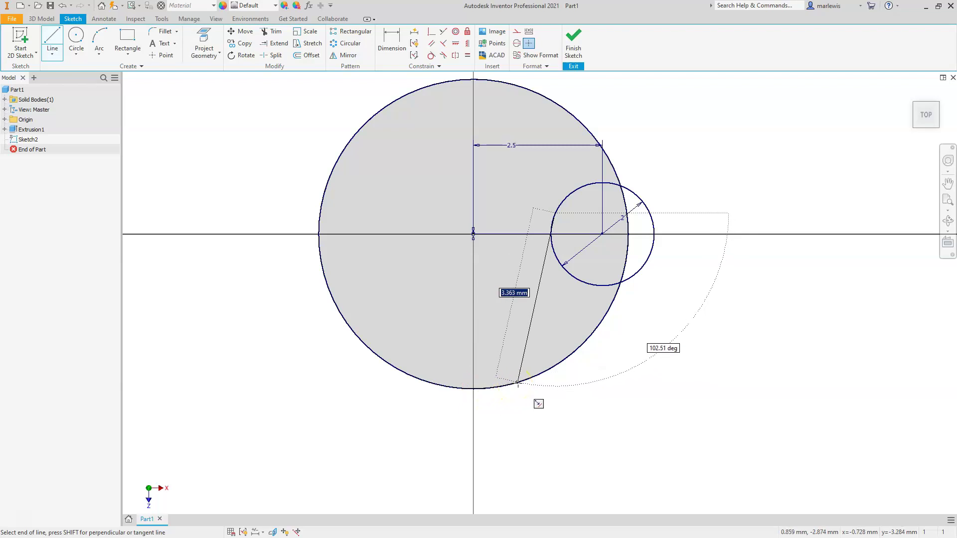
double_click(517, 384)
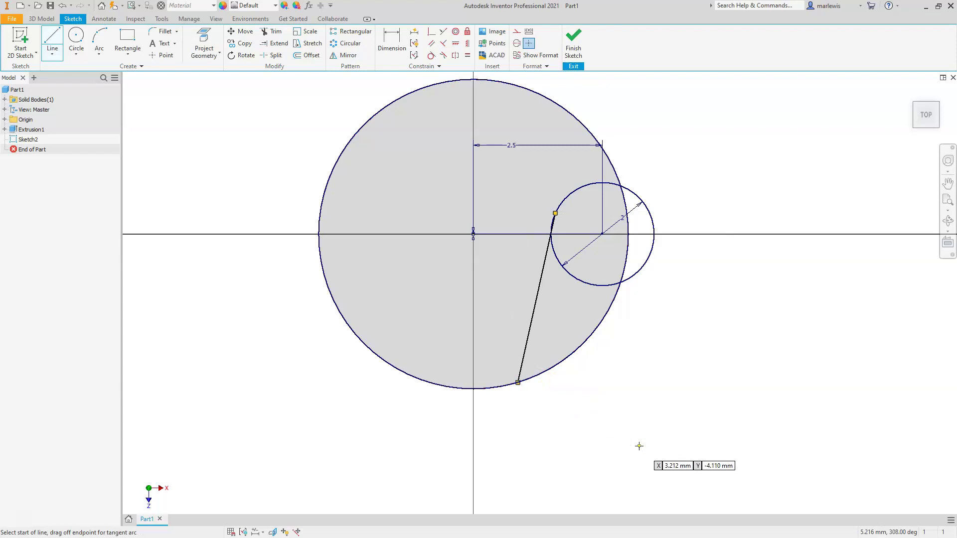
key("Escape")
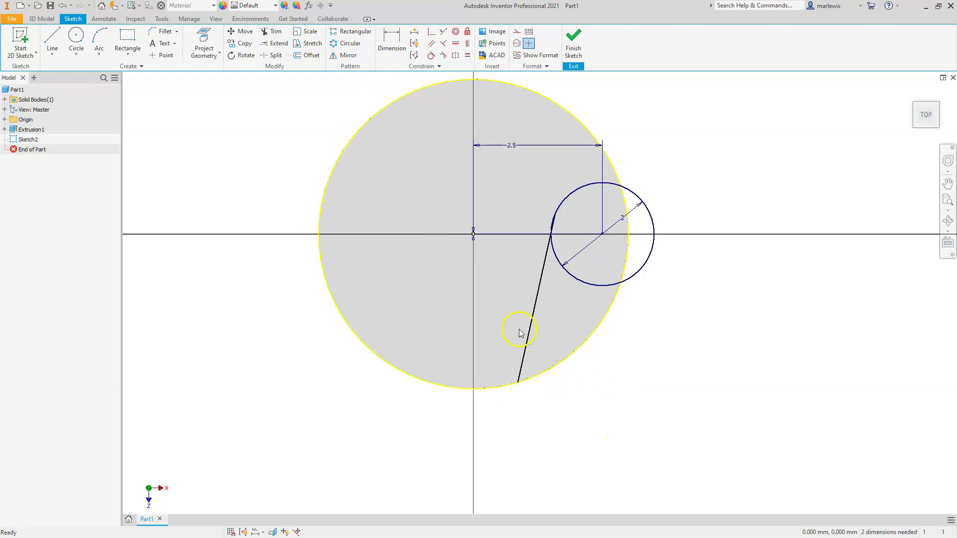
Dimension the slanted line's lower endpoint 0.5 mm horizontally from the origin.
left_click(392, 40)
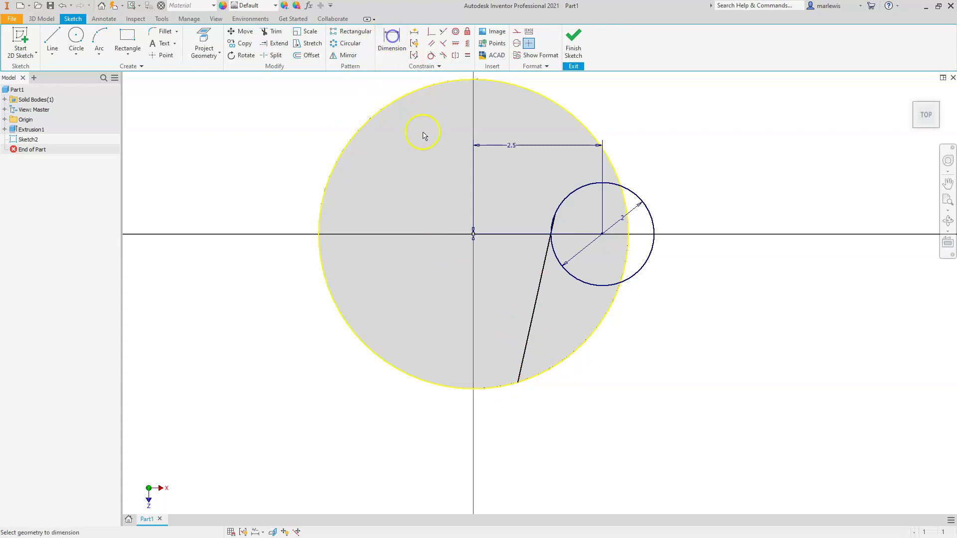
left_click(474, 234)
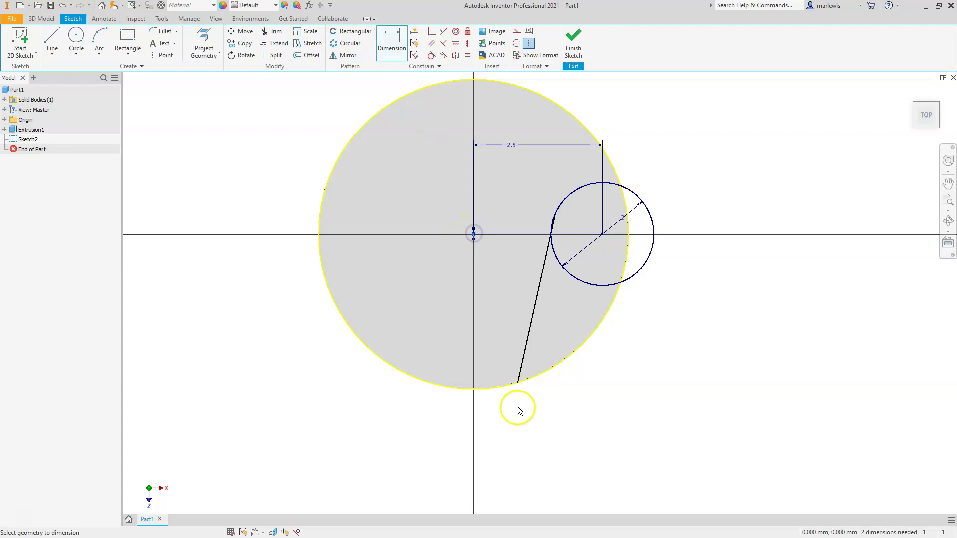
left_click(519, 382)
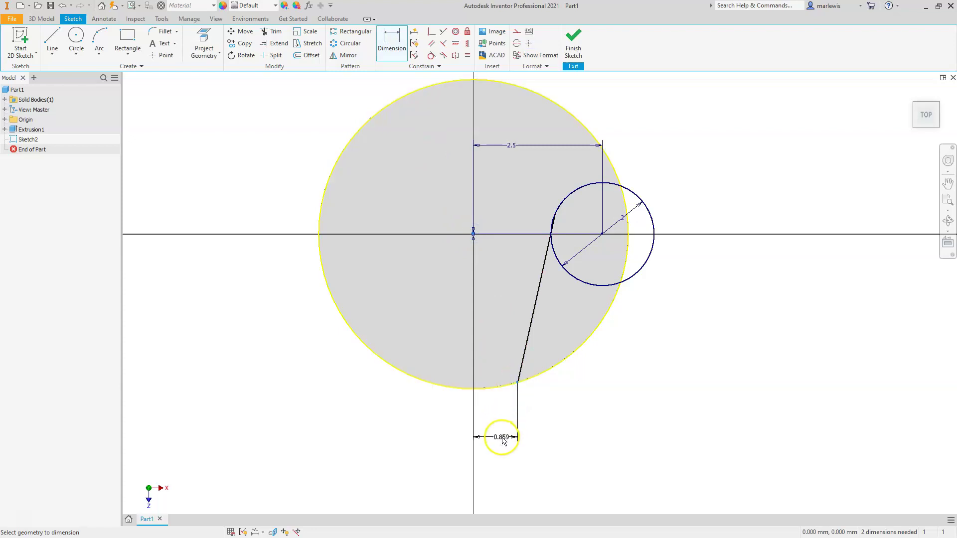
left_click(500, 440)
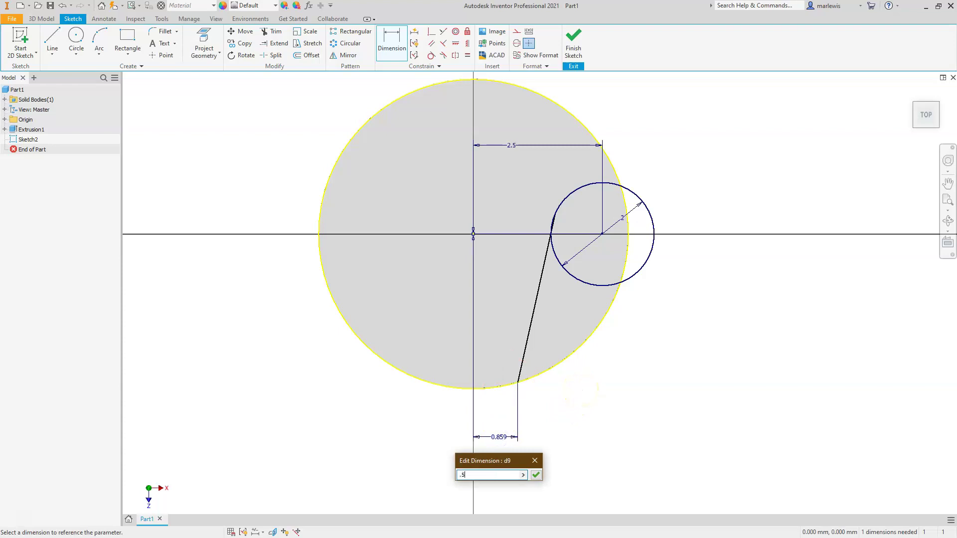
key("Return")
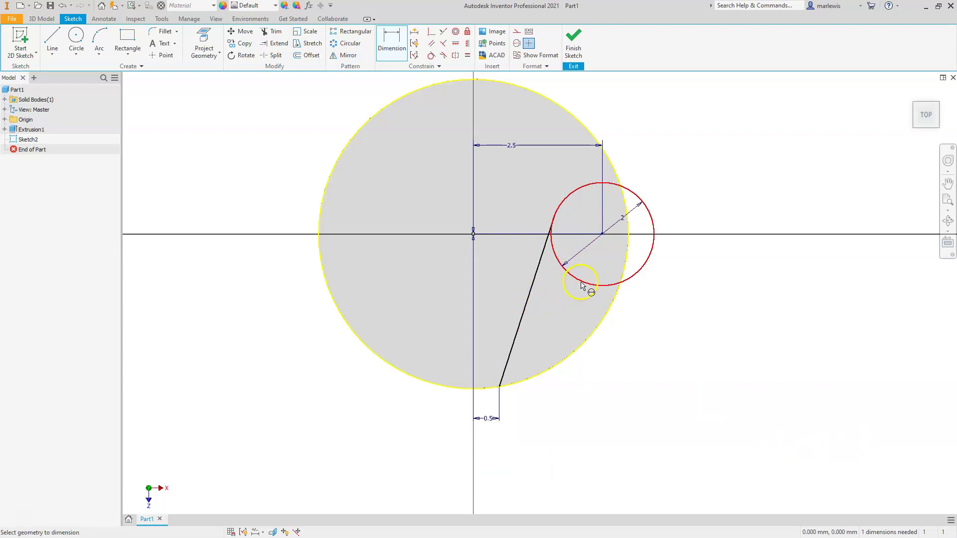
Apply a Tangent constraint between the slanted line and the small circle.
left_click(430, 54)
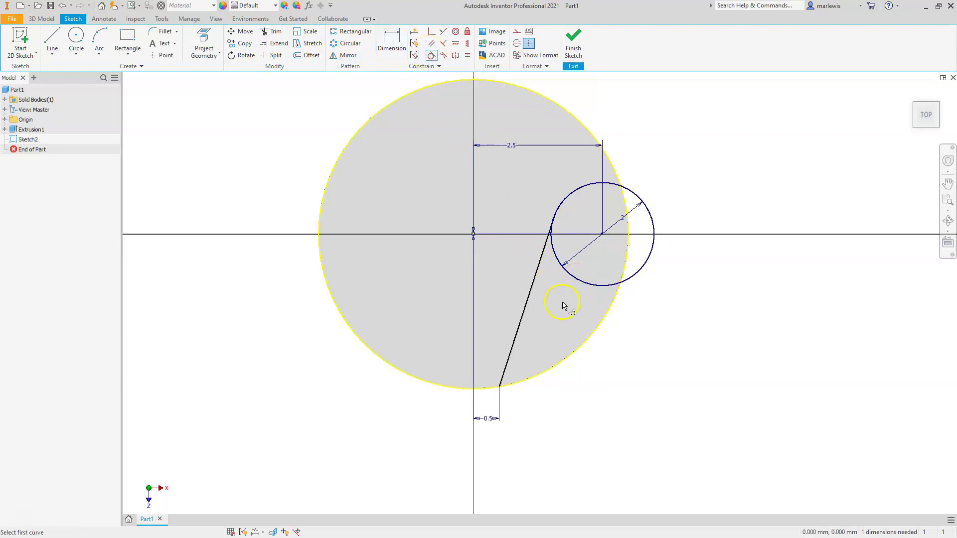
left_click(534, 291)
left_click(574, 279)
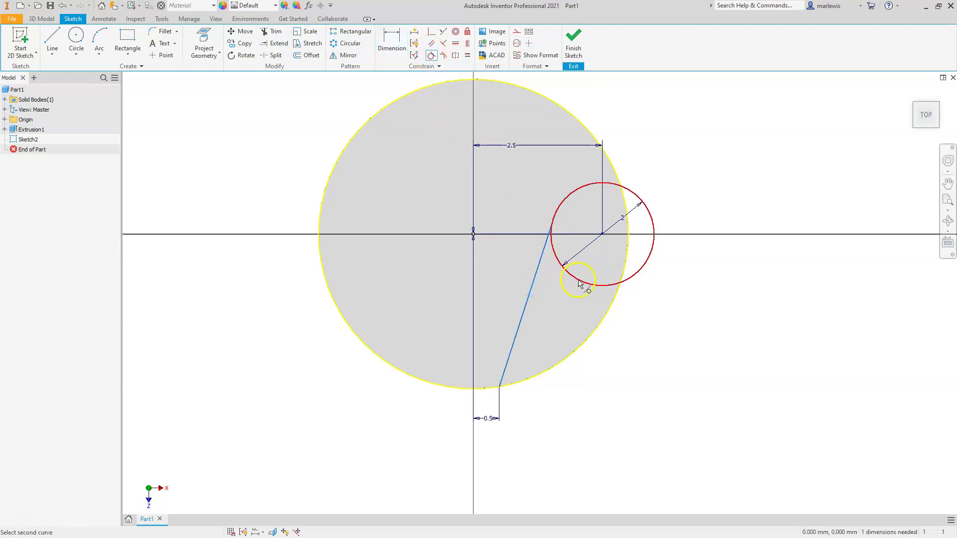
Complete the tangency between the slanted line and the small circle, and convert the large circle to construction geometry.
left_click(531, 413)
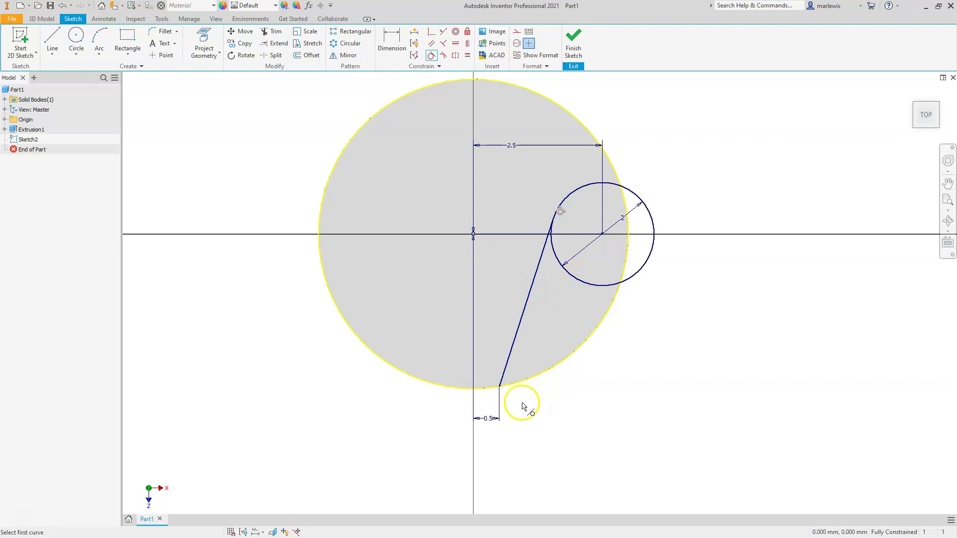
key("Escape")
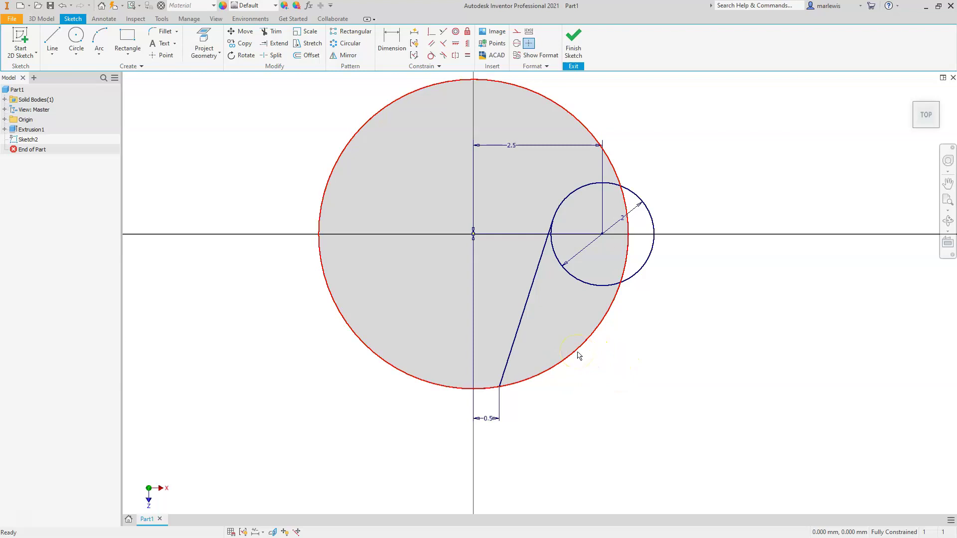
mouse_move(563, 367)
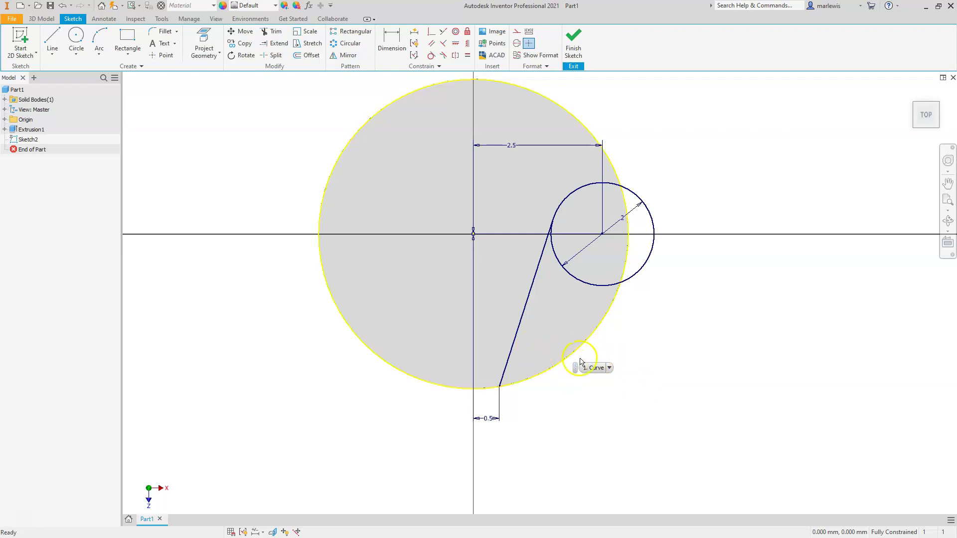
left_click(577, 121)
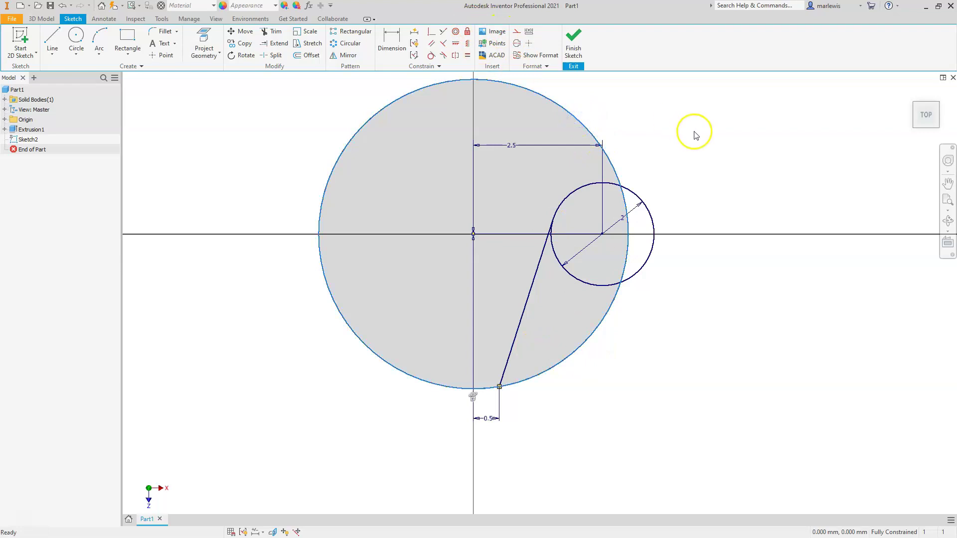
left_click(517, 33)
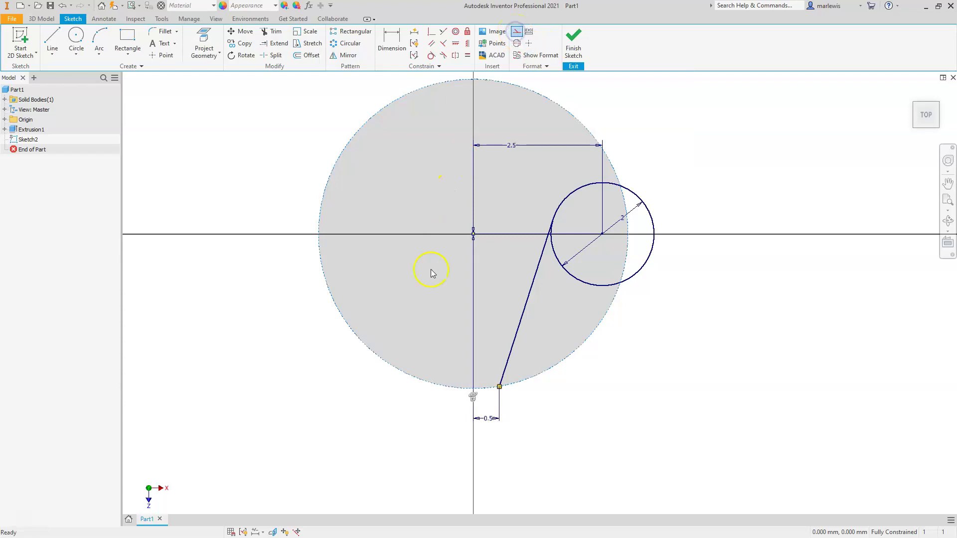
key("Escape")
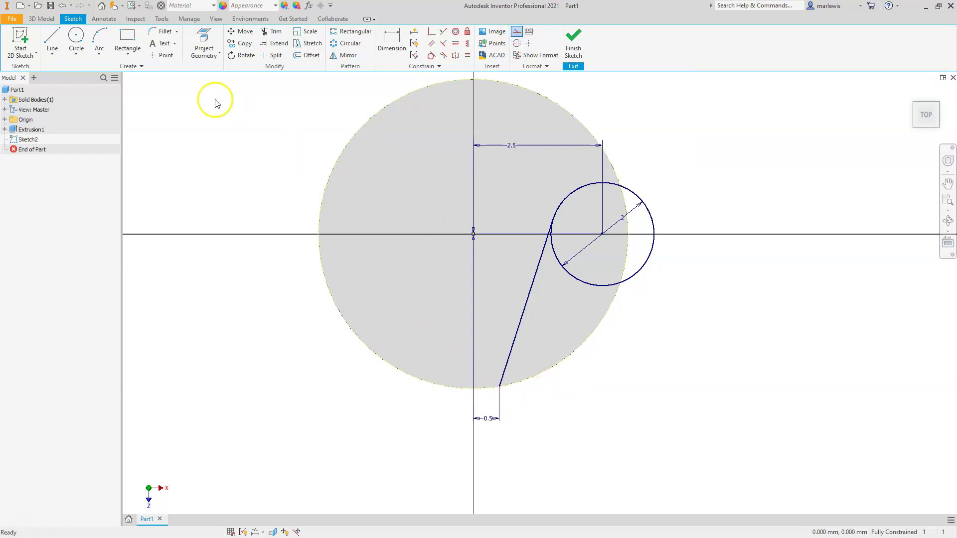
Draw a line from the slanted line's lower endpoint outward, about 3 mm across and 2.2 mm down, outside the large circle.
left_click(54, 38)
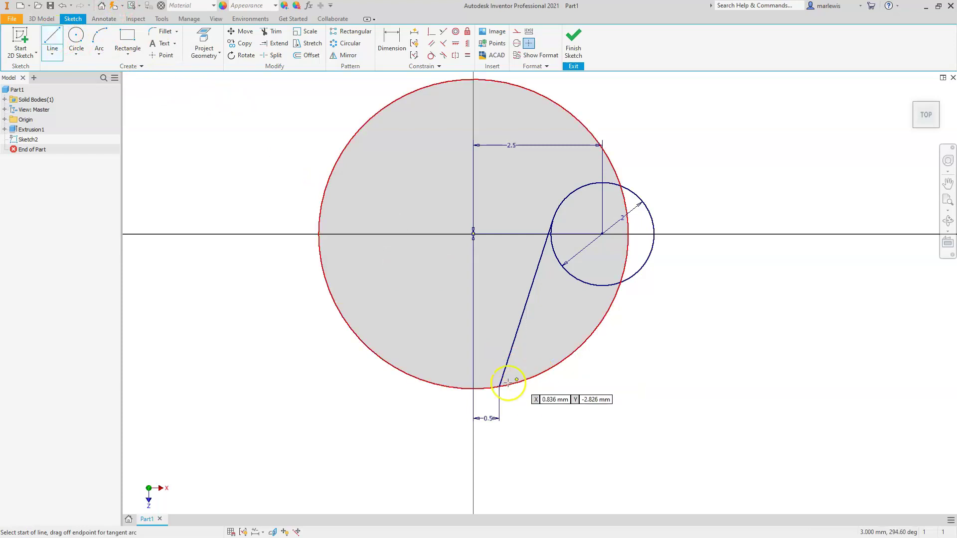
left_click(499, 387)
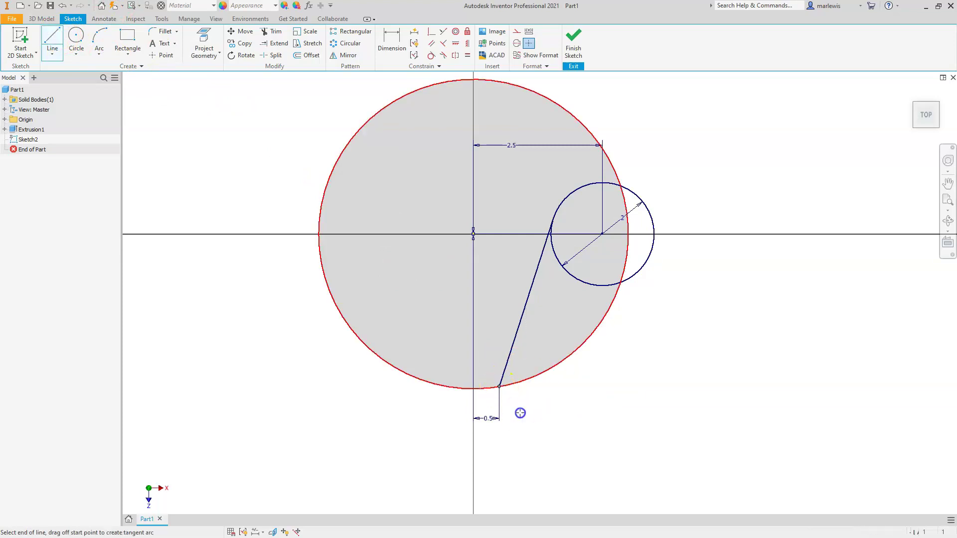
left_click(653, 499)
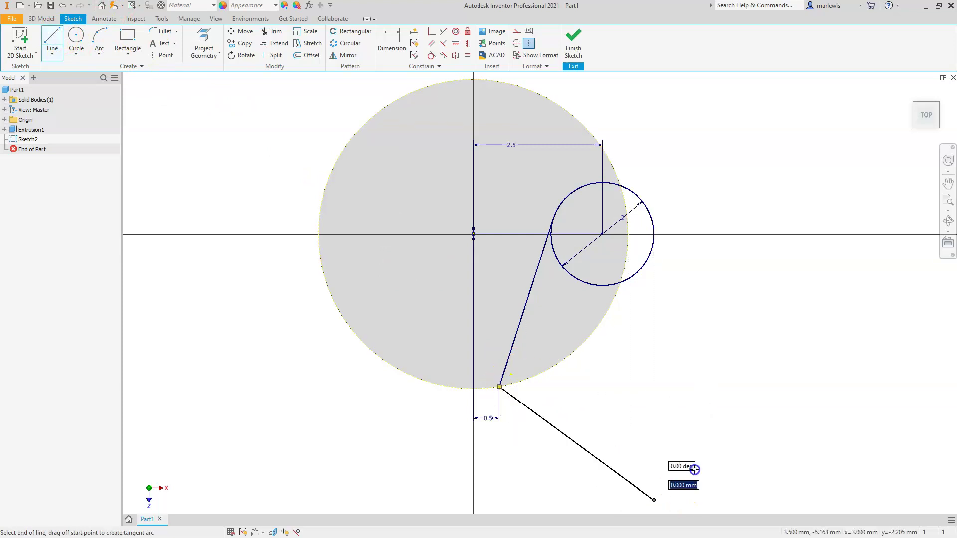
key("Escape")
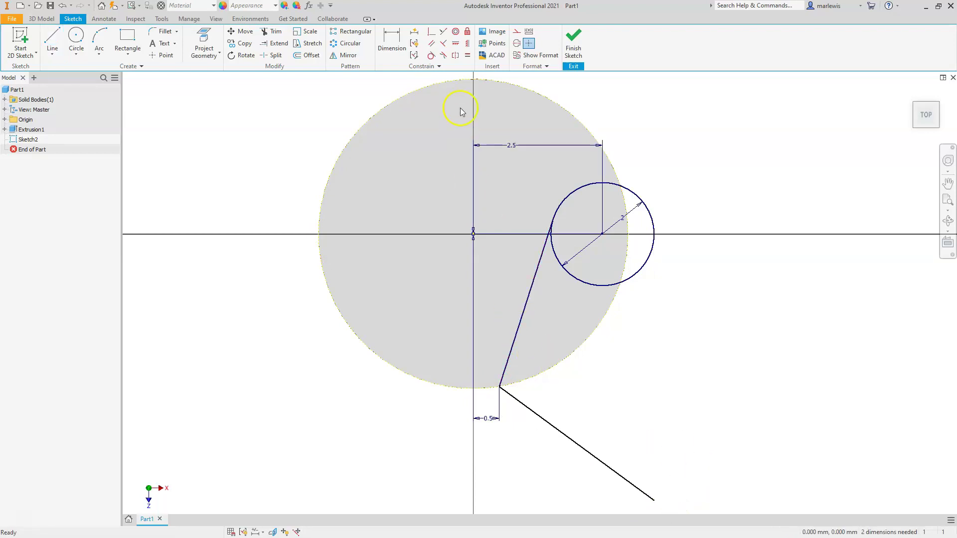
Apply a Perpendicular constraint between the new outer line and the slanted line.
left_click(444, 44)
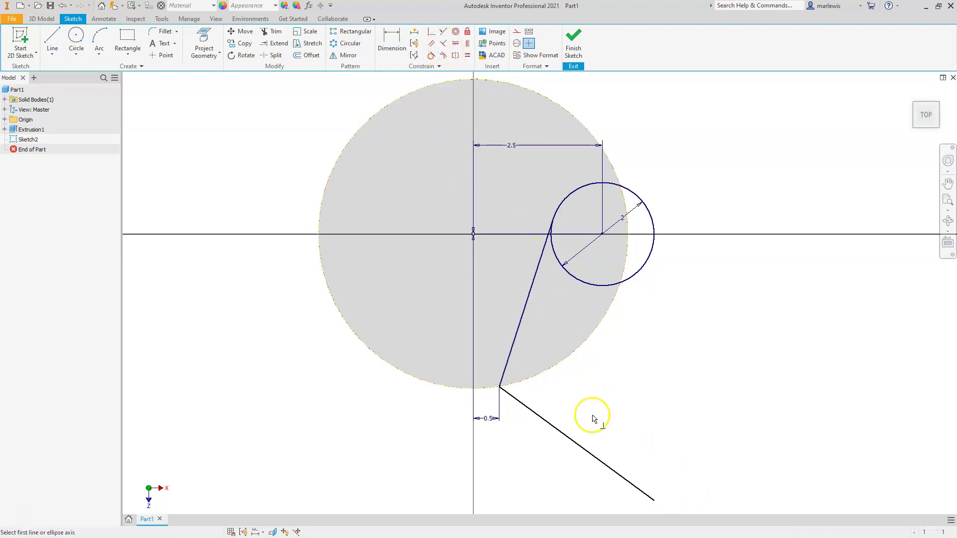
left_click(545, 422)
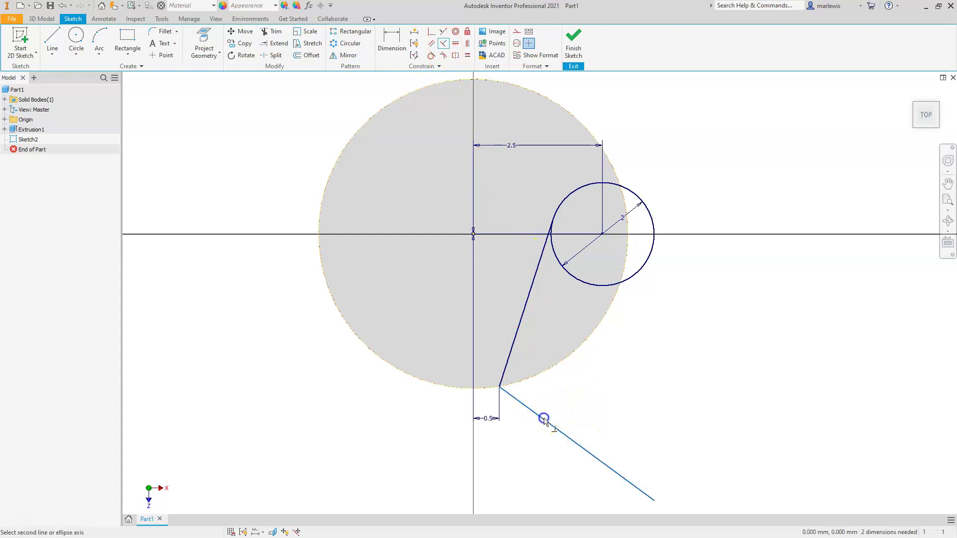
left_click(516, 344)
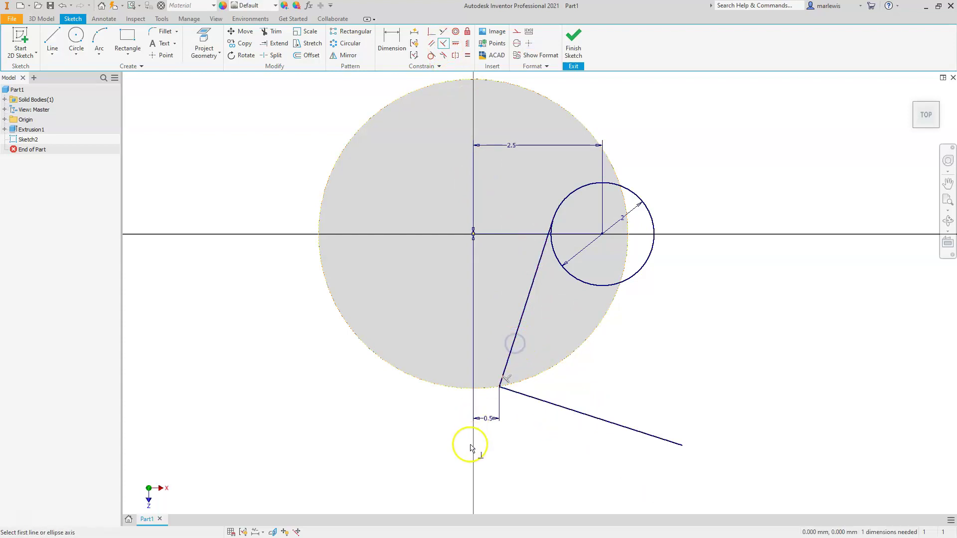
key("Escape")
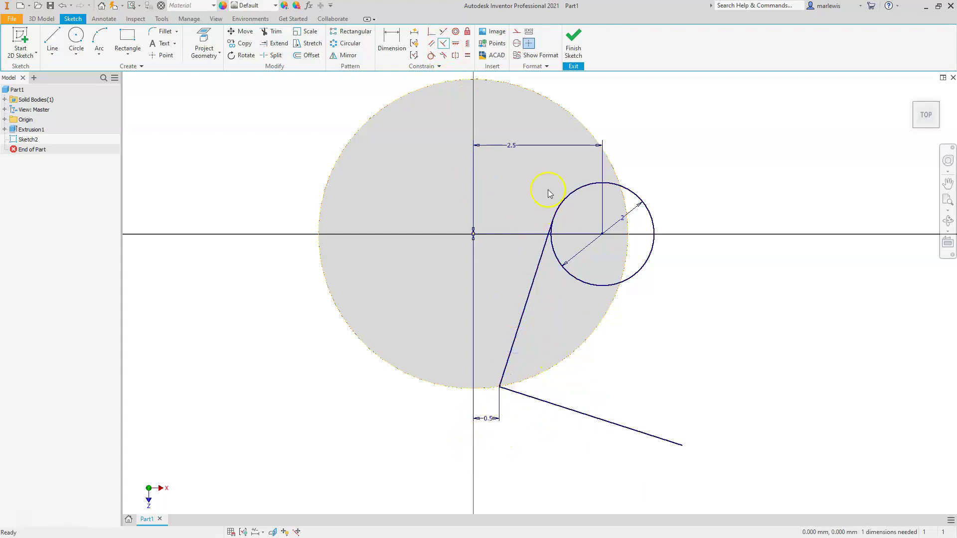
Draw a line from the small circle's right side to the free end of the perpendicular line, closing the flute outline.
left_click(53, 38)
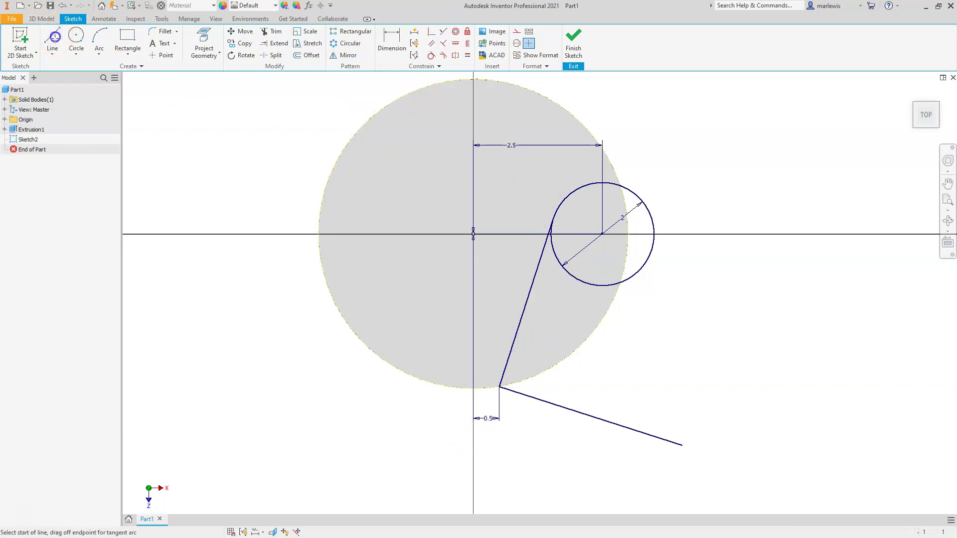
left_click(650, 255)
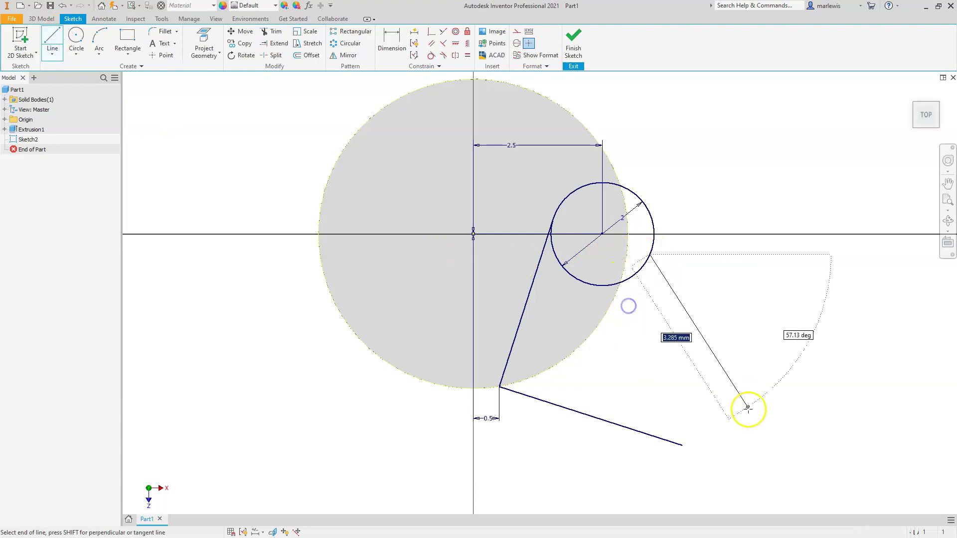
left_click(682, 445)
key("Escape")
key("Escape")
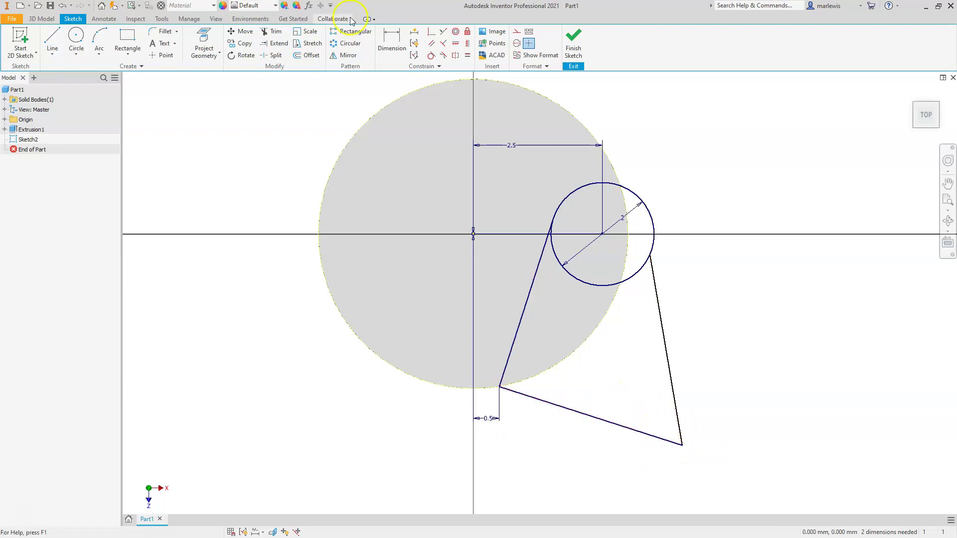
Apply a Parallel constraint between the slanted line and the flute outline's outer side line.
left_click(435, 45)
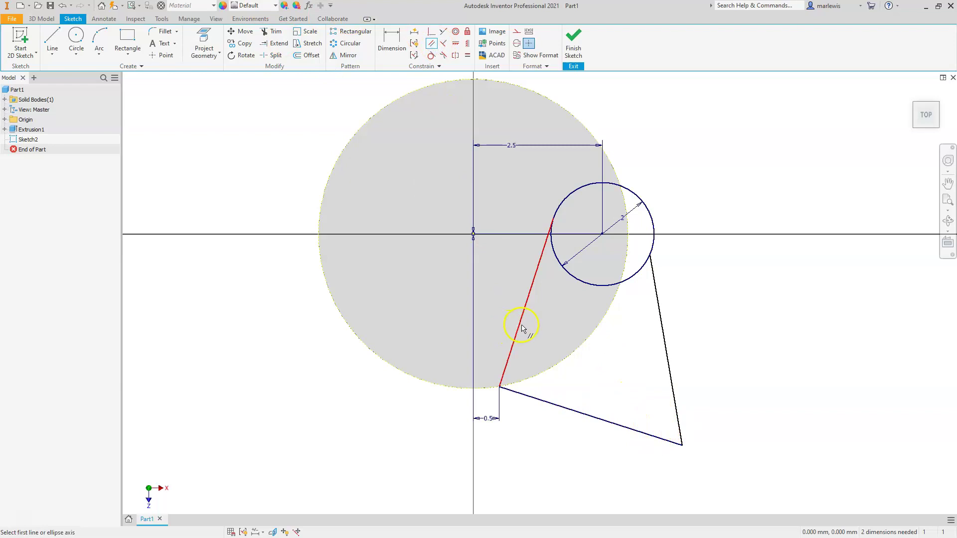
left_click(520, 329)
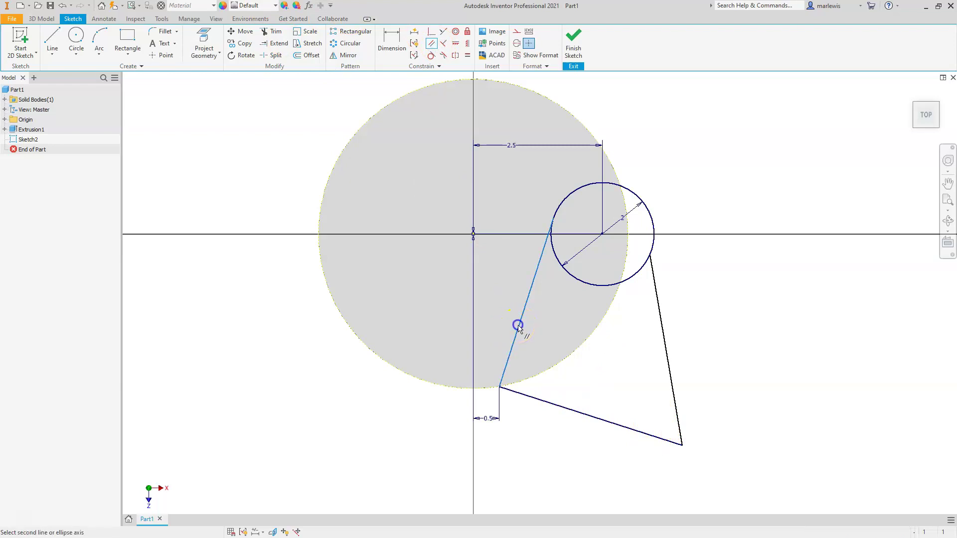
left_click(666, 340)
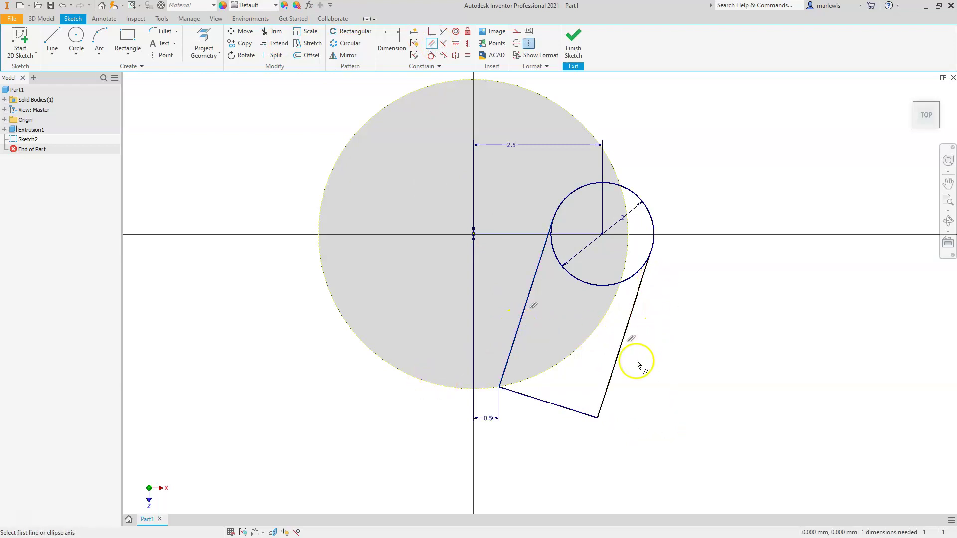
Apply a Tangent constraint between the flute outline's outer side line and the small circle.
left_click(433, 56)
left_click(637, 294)
left_click(637, 274)
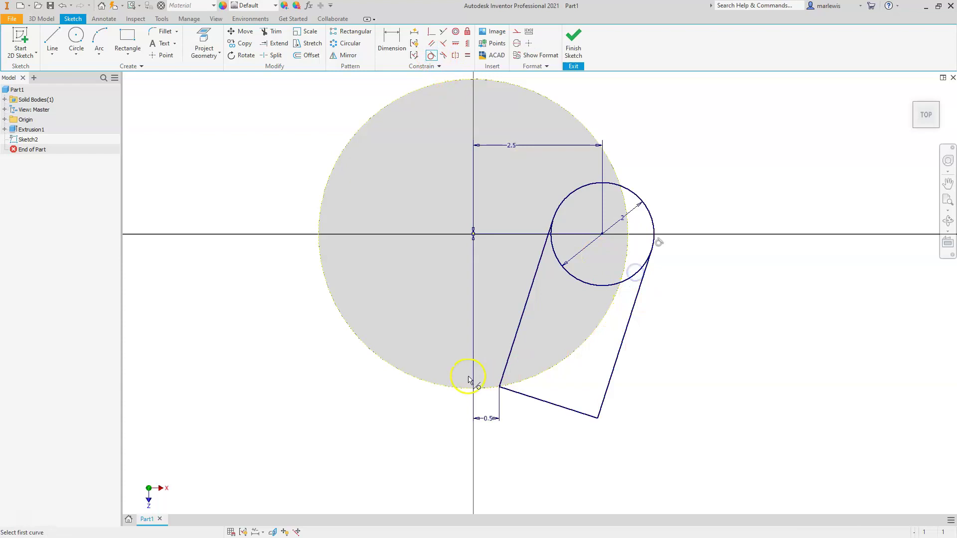
left_click(543, 261)
left_click(637, 195)
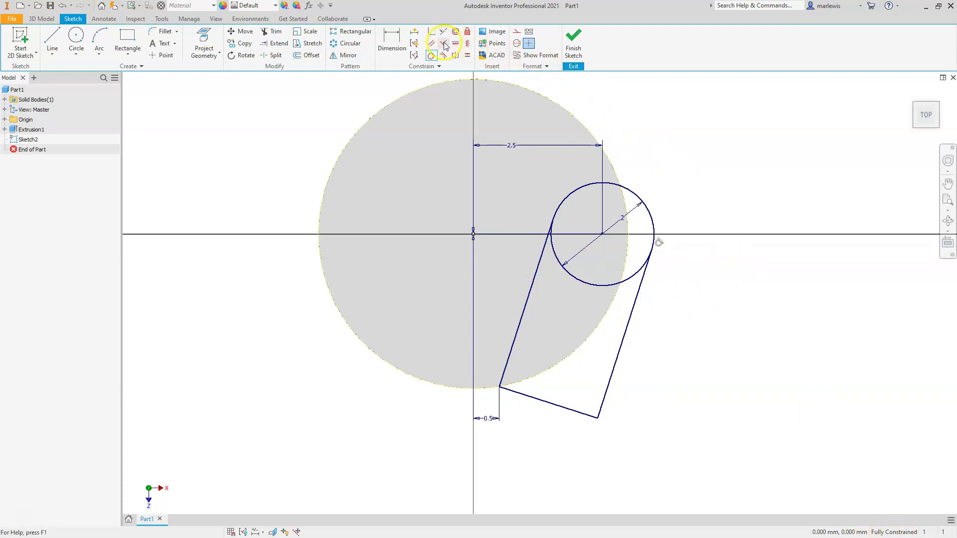
Trim away the lower arc of the small circle between the two parallel side lines.
left_click(275, 32)
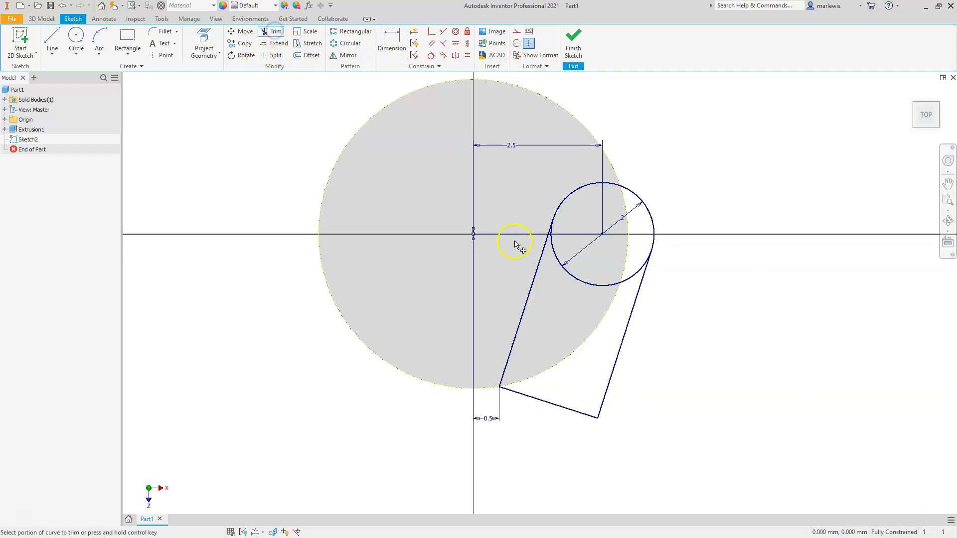
left_click(577, 278)
left_click(626, 281)
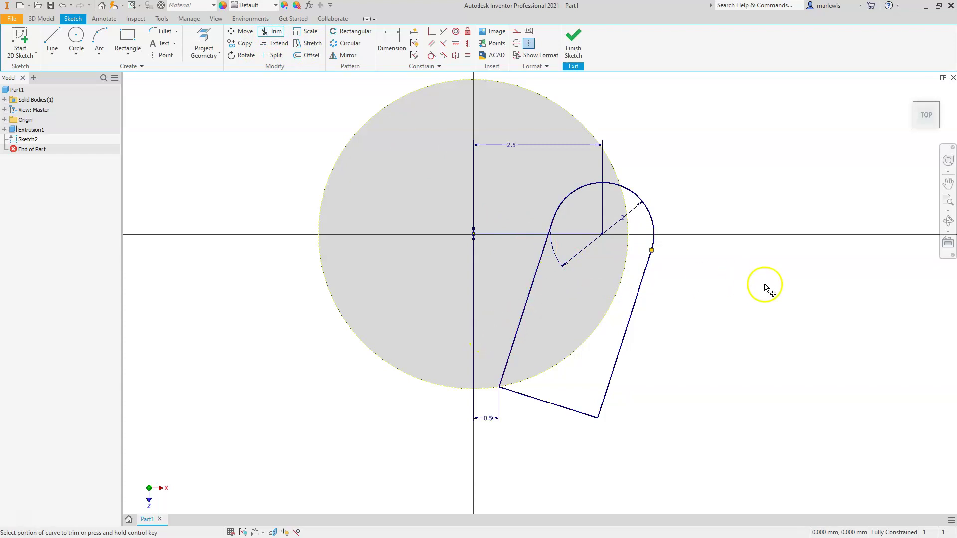
key("Escape")
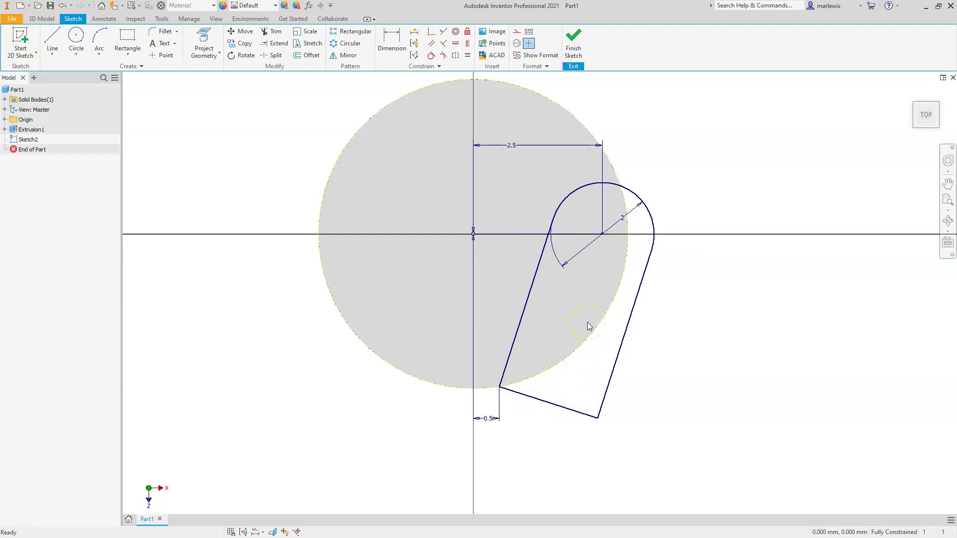
Finish the sketch and start a Coil of the flute profile around the origin's Y axis.
left_click(580, 41)
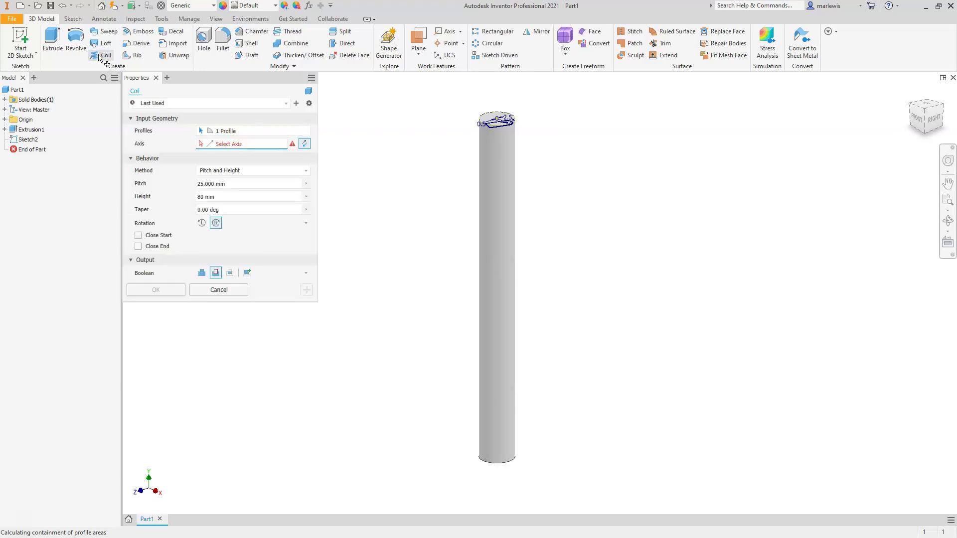
scroll(508, 105, "up", 10)
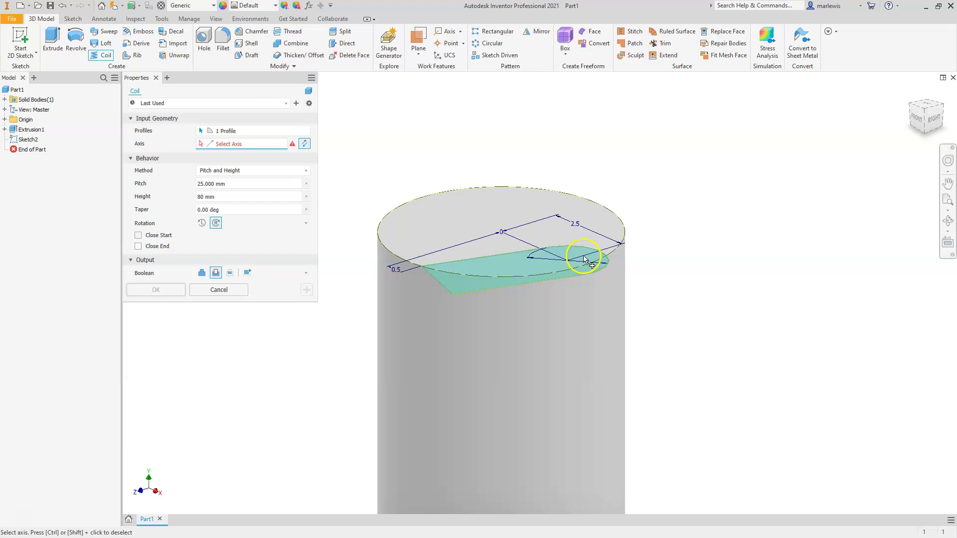
scroll(585, 258, "down", 5)
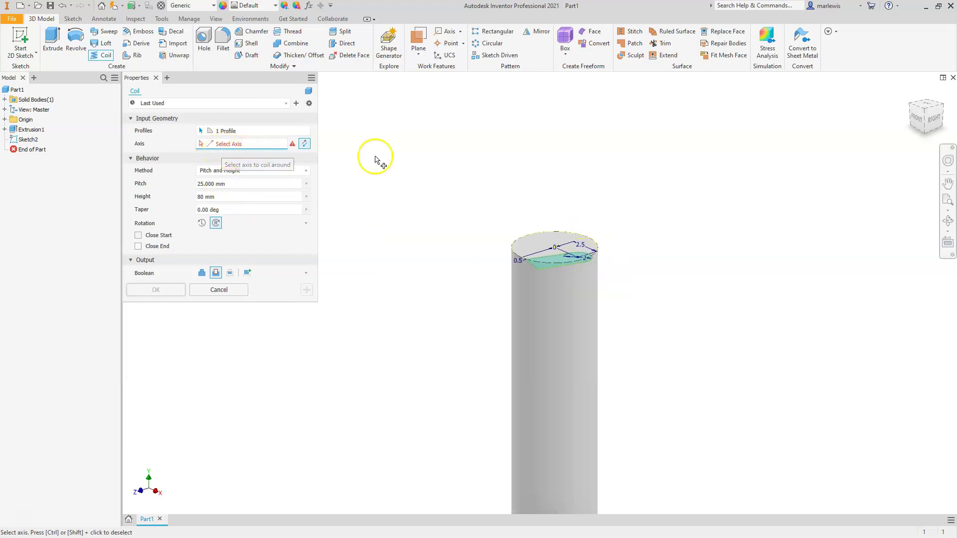
scroll(424, 157, "down", 4)
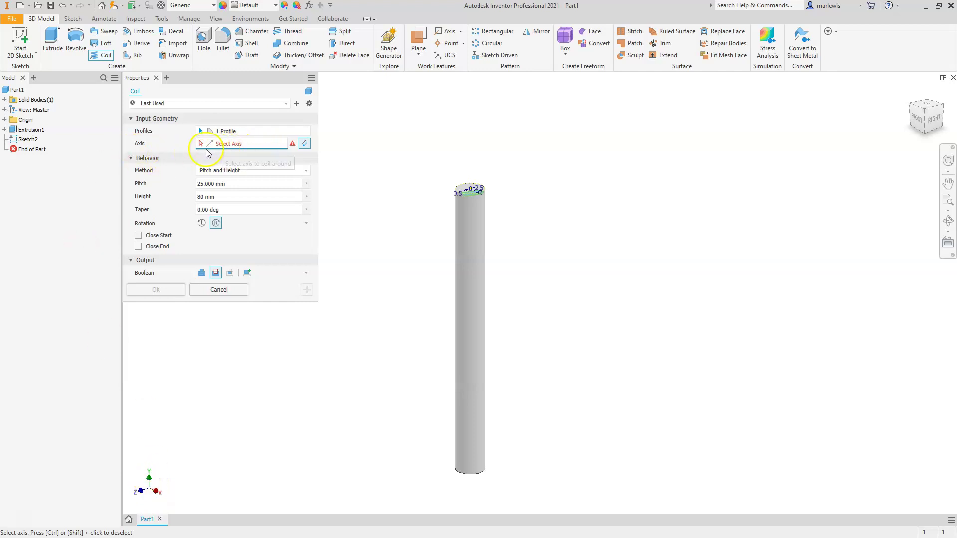
left_click(4, 120)
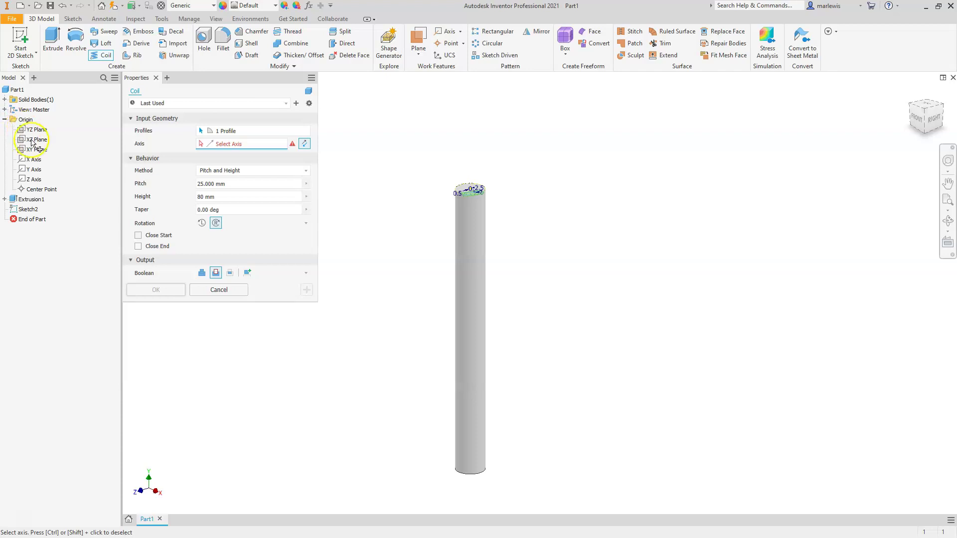
left_click(34, 169)
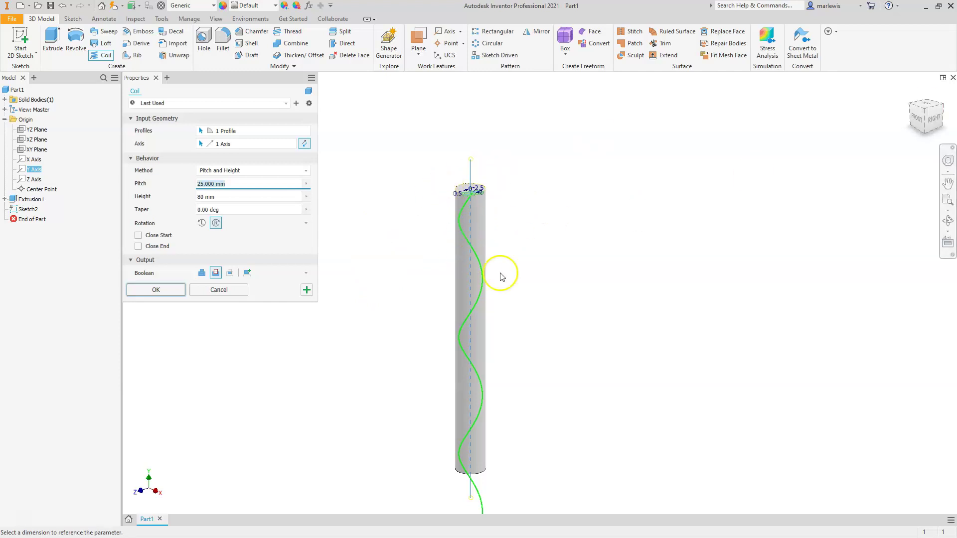
Set the coil's pitch to 25 mm.
left_click_drag(925, 115, 953, 77)
left_click(925, 113)
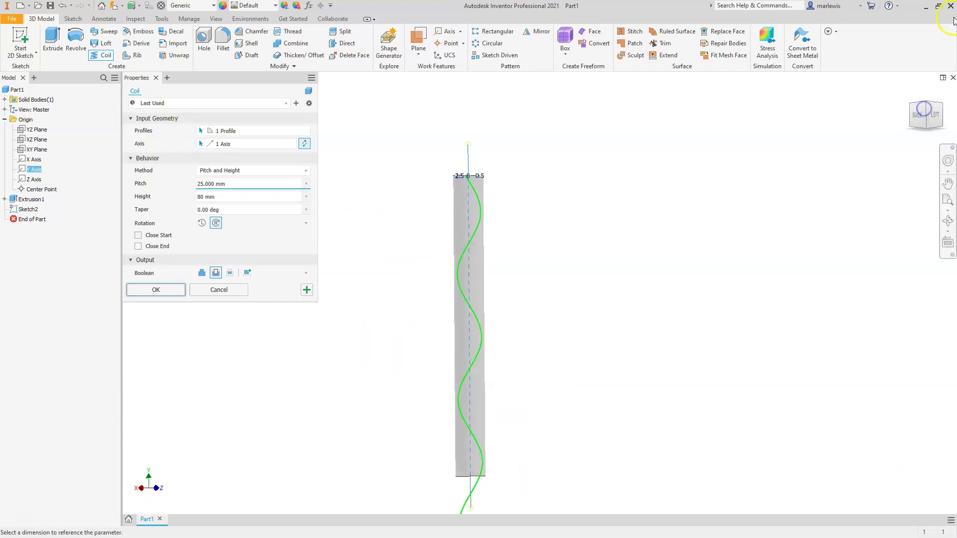
key("F6")
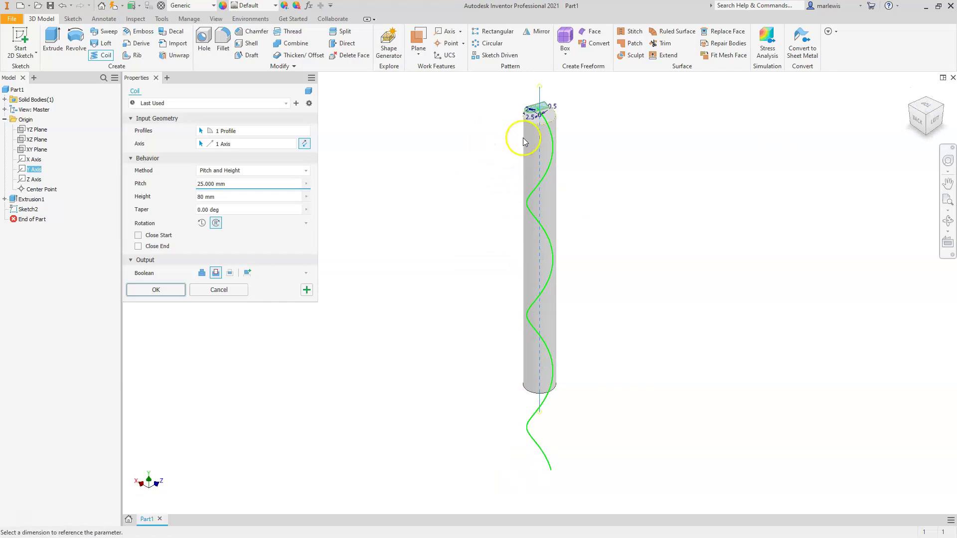
scroll(548, 110, "up", 5)
scroll(471, 169, "down", 5)
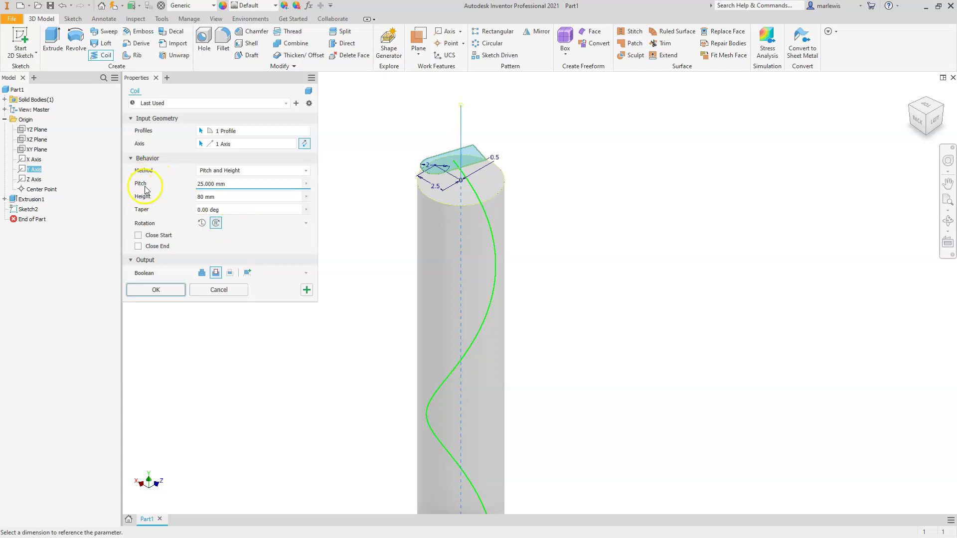
left_click(229, 185)
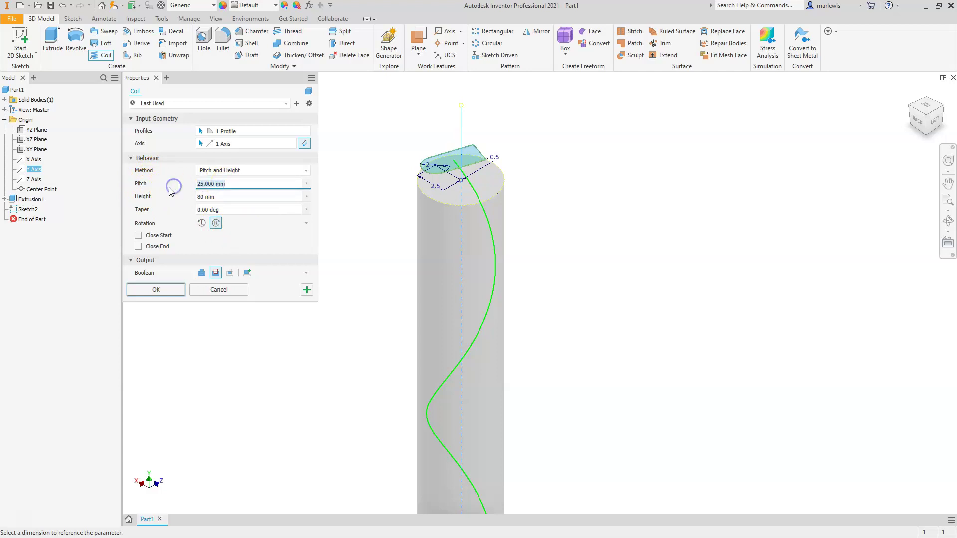
type("25")
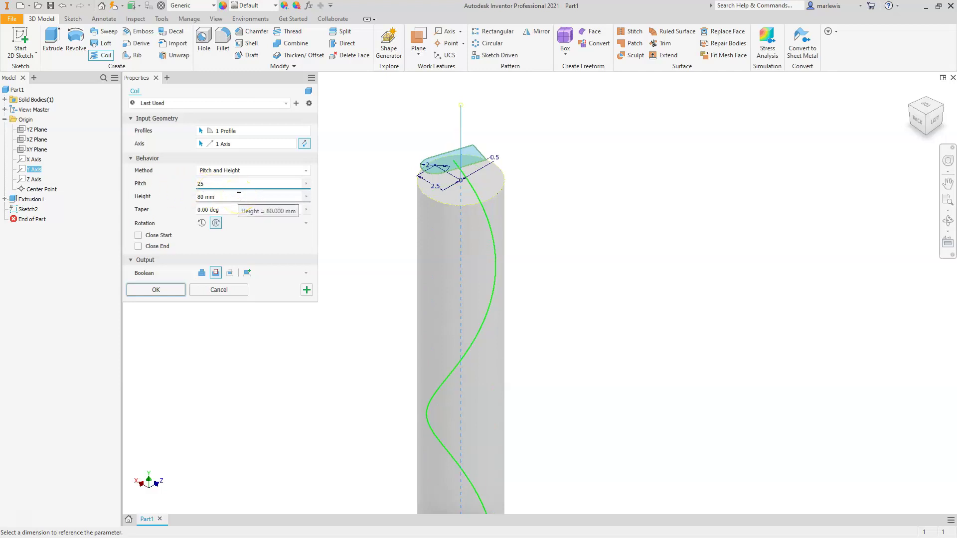
Keep the coil height at 80 mm and create the coil as a Cut through the cylinder.
scroll(391, 156, "down", 5)
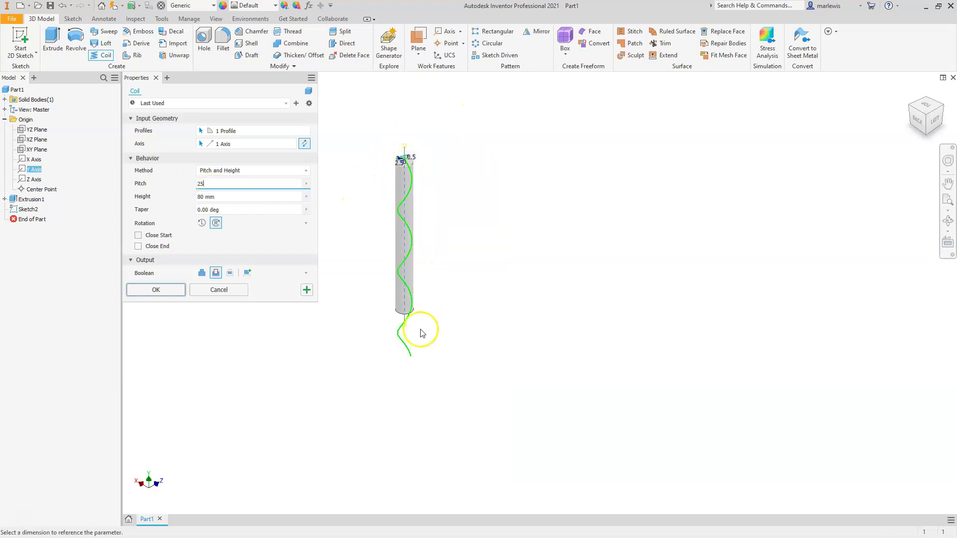
left_click(218, 201)
left_click_drag(218, 201, 200, 207)
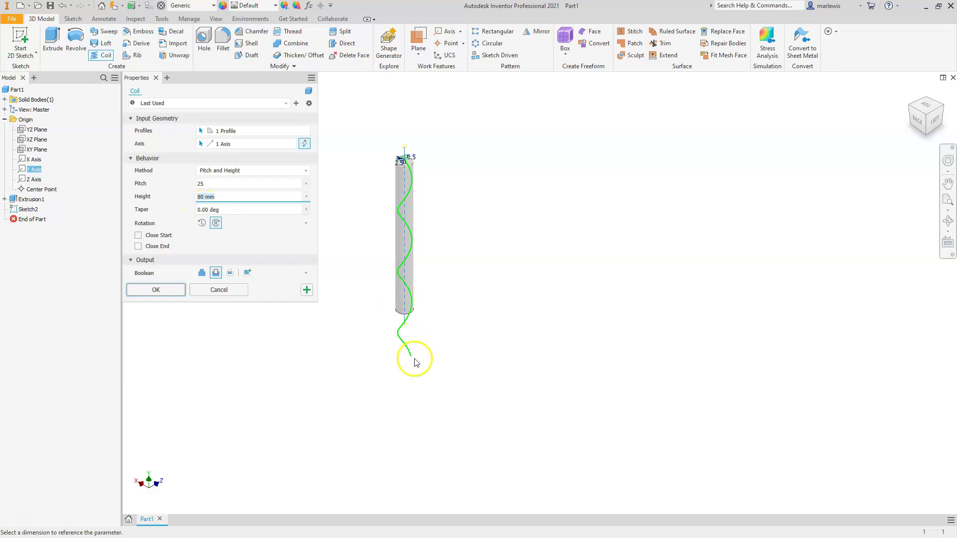
left_click(202, 275)
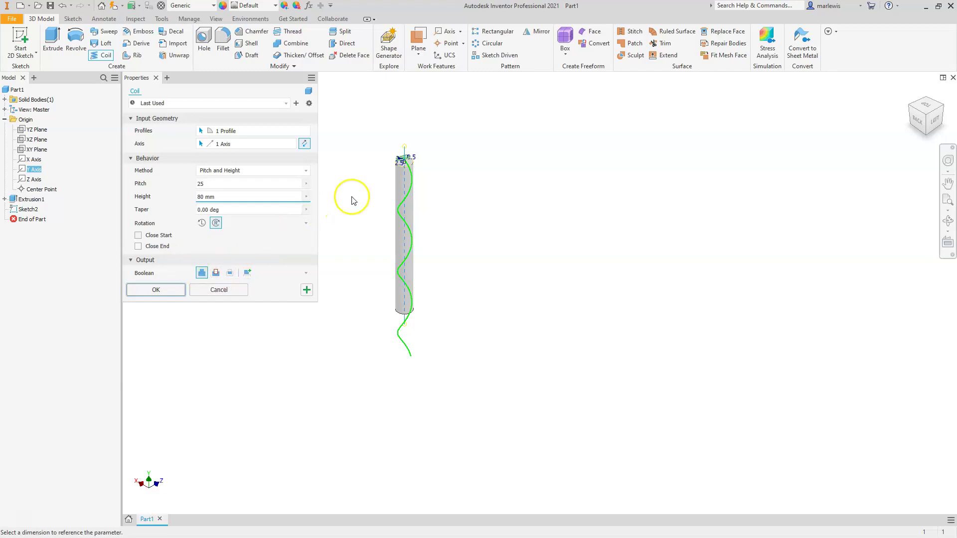
left_click(217, 274)
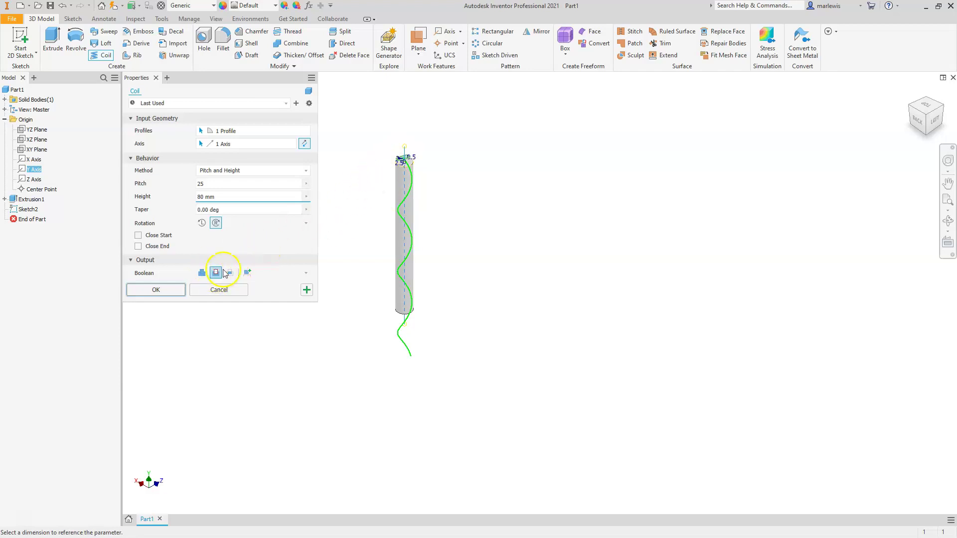
left_click(151, 290)
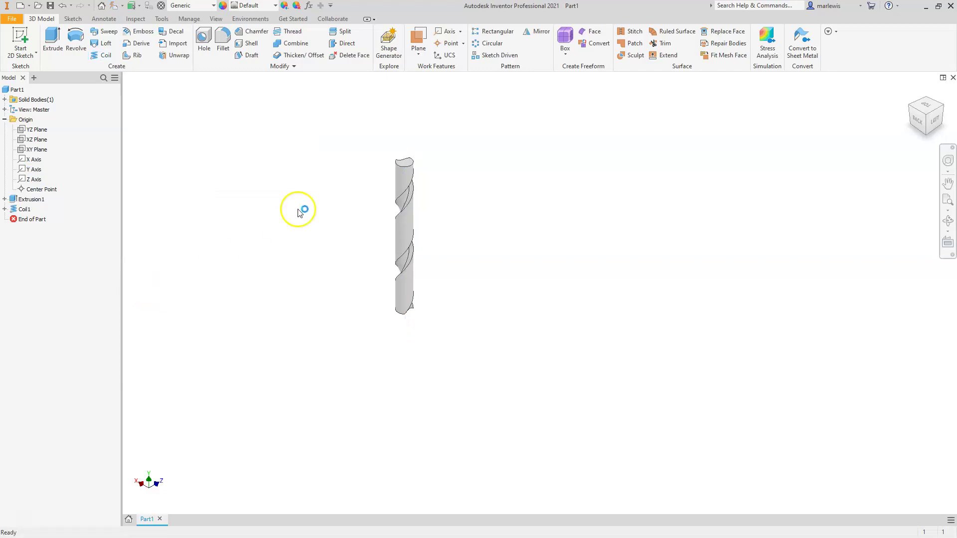
Start a Circular Pattern of the coil cut with the origin's Y axis as the rotation axis.
scroll(398, 156, "up", 5)
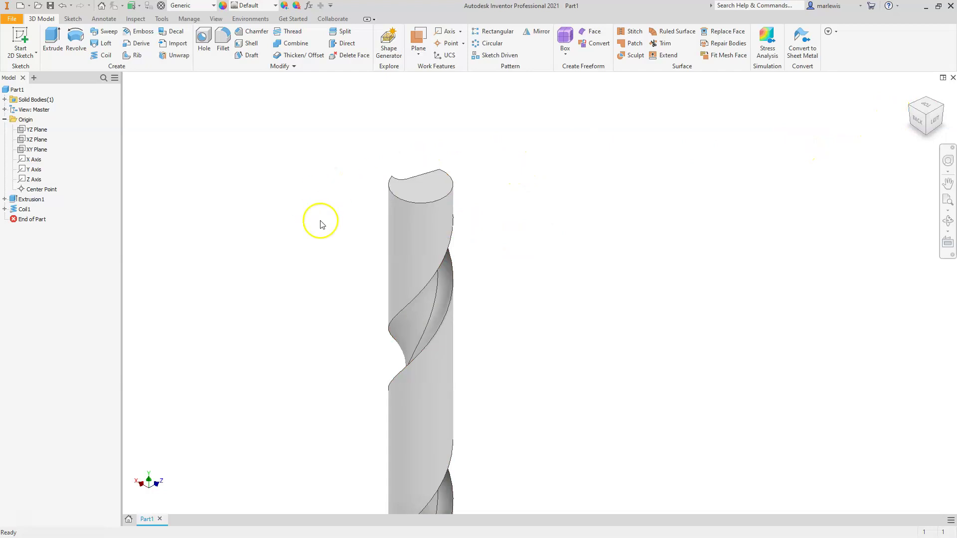
left_click(930, 105)
left_click(953, 102)
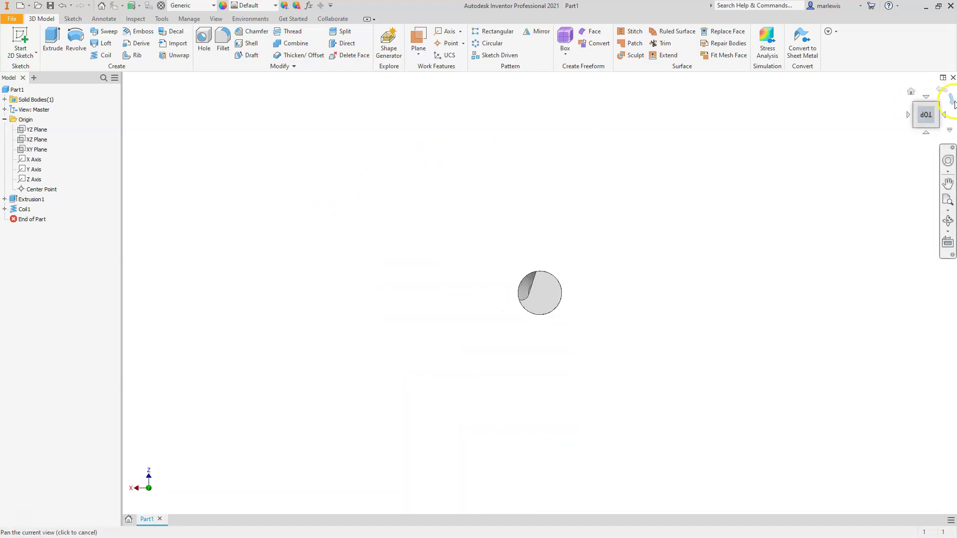
left_click(953, 102)
scroll(555, 292, "down", 6)
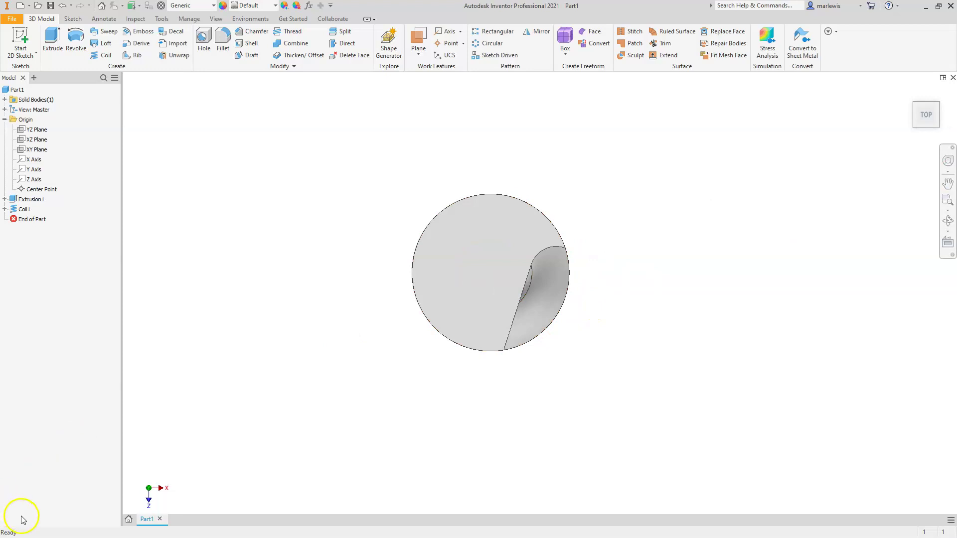
key("alt+Tab")
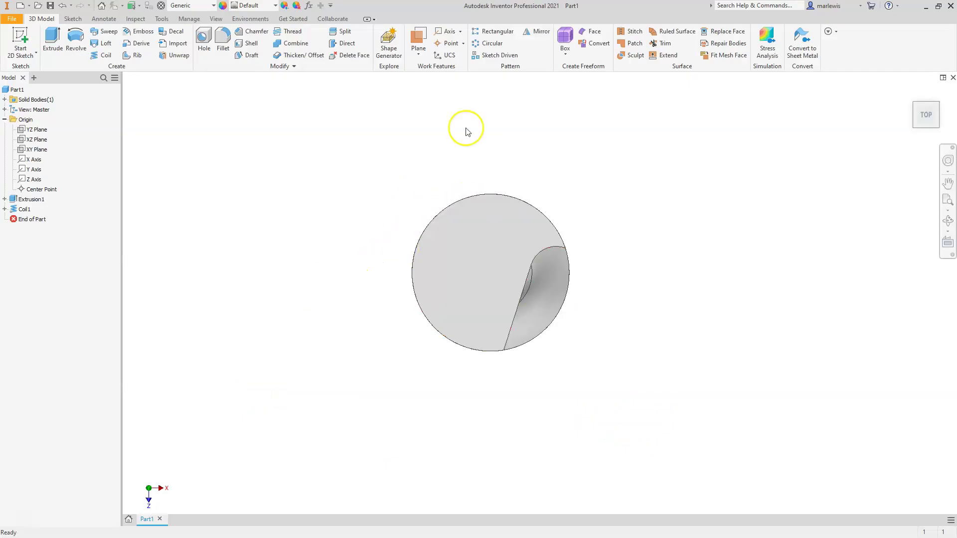
left_click(495, 46)
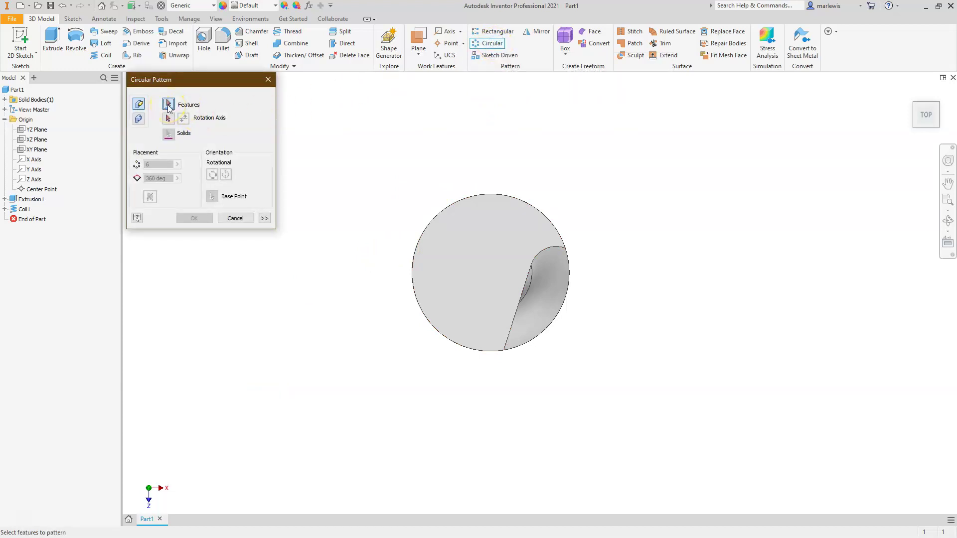
left_click(26, 209)
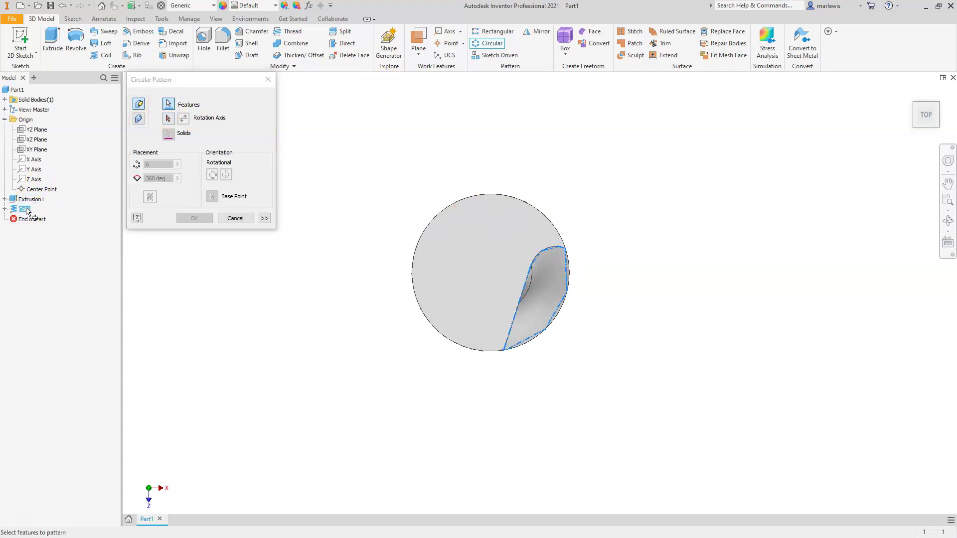
left_click(167, 119)
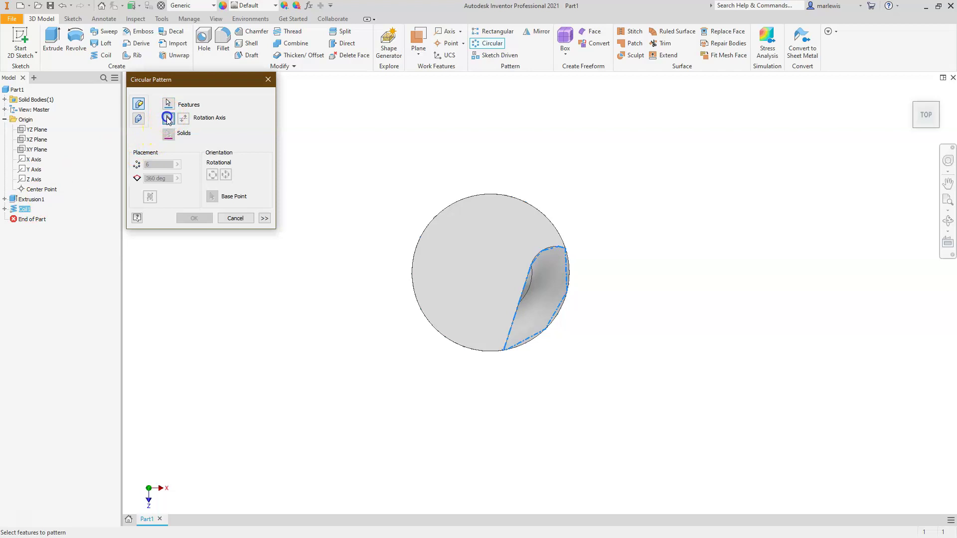
left_click(168, 121)
left_click(35, 170)
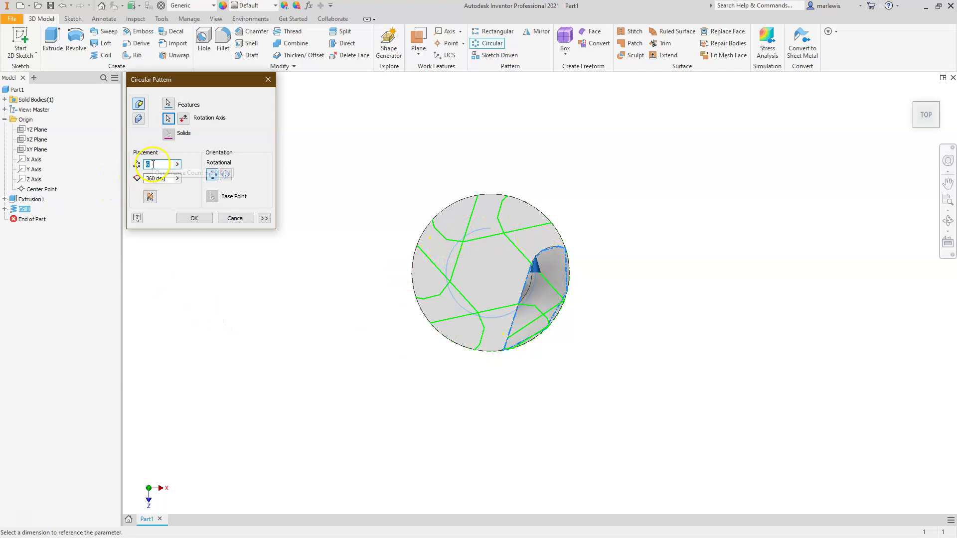
Set the circular pattern to 2 occurrences over 360 degrees and create it.
type("2")
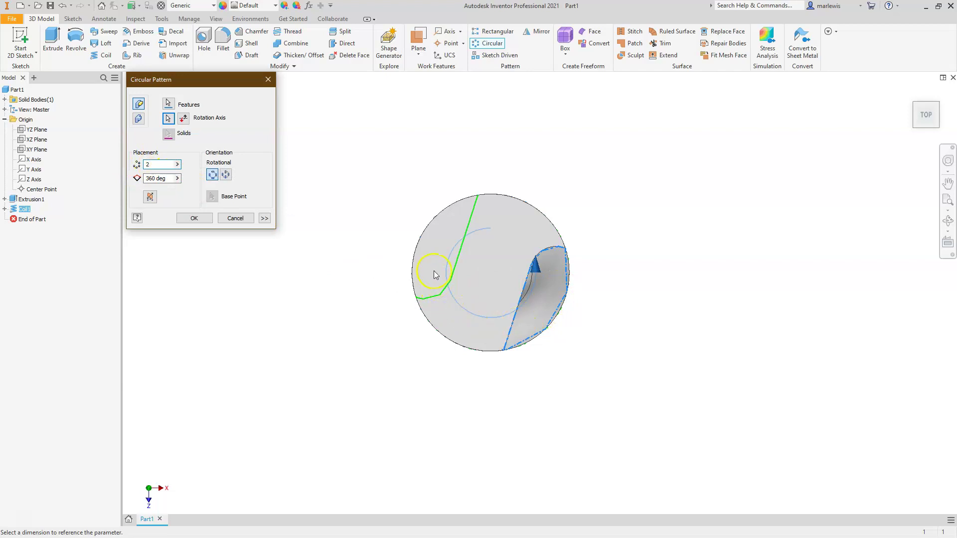
left_click(176, 178)
left_click(168, 180)
left_click(193, 218)
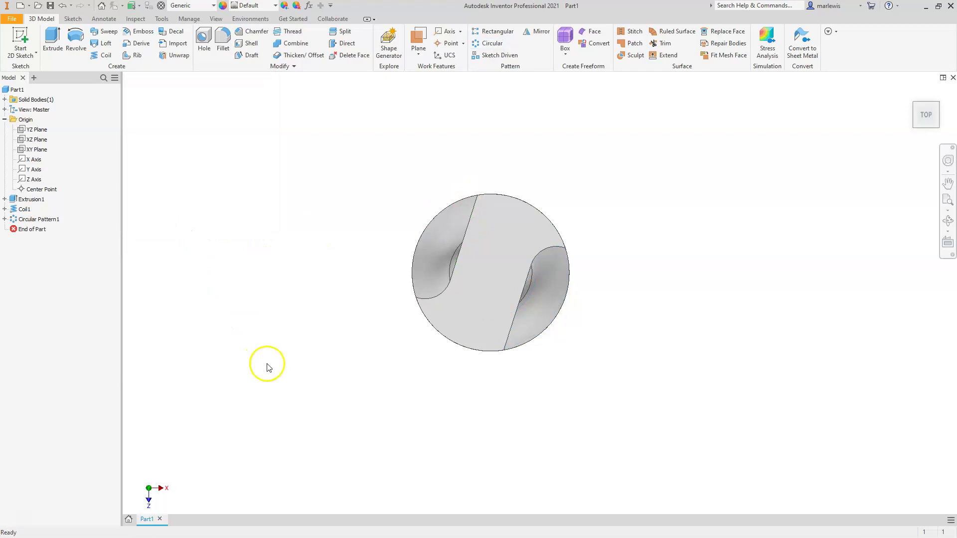
Roll the part history back to just after the base extrusion, ahead of the coil.
left_click(915, 129)
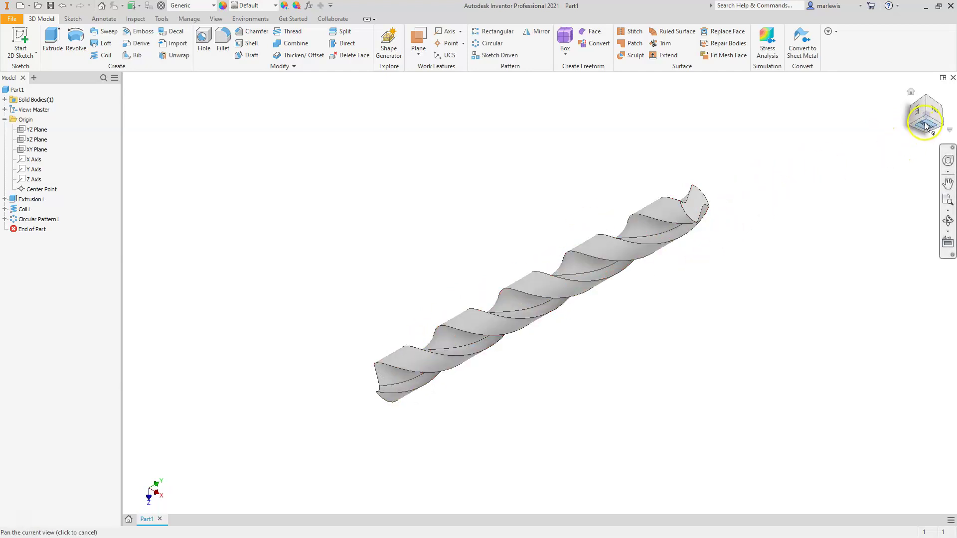
left_click(925, 124)
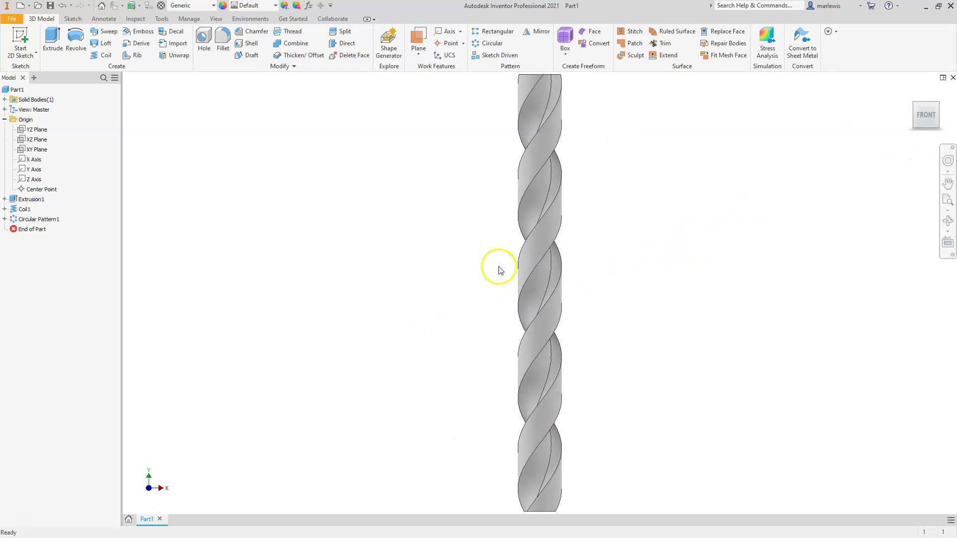
scroll(554, 446, "up", 3)
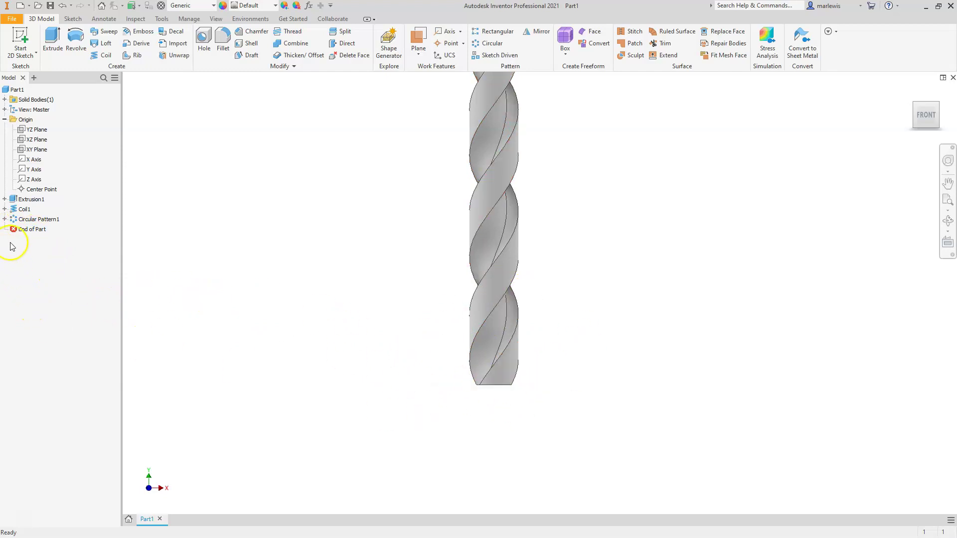
left_click_drag(13, 227, 13, 214)
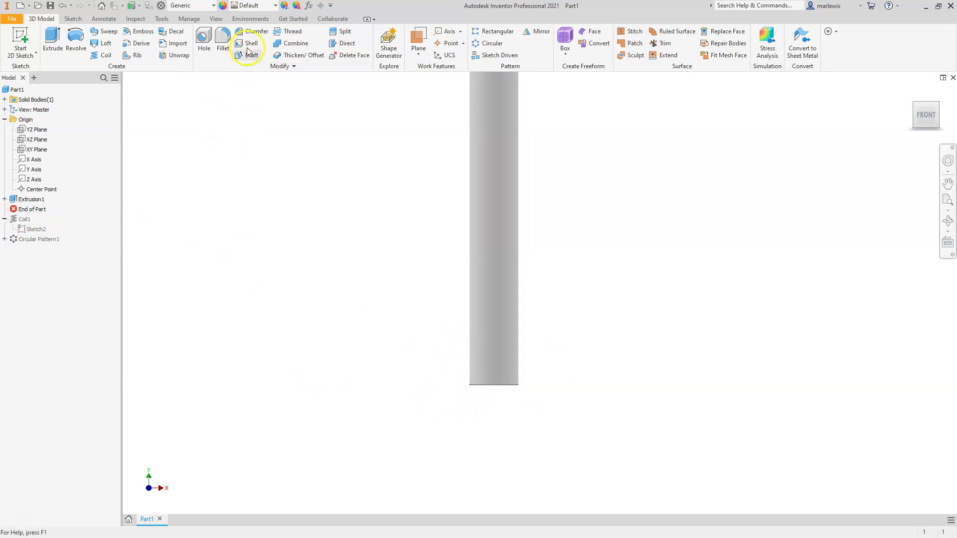
Chamfer the cylinder's lower edge by 2 mm and restore the part history to after the circular pattern.
left_click(253, 32)
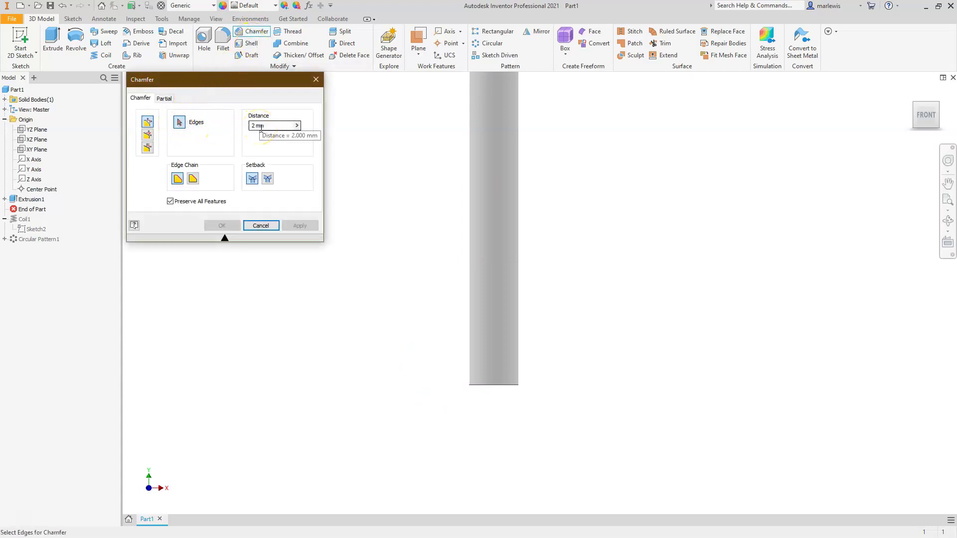
left_click(475, 386)
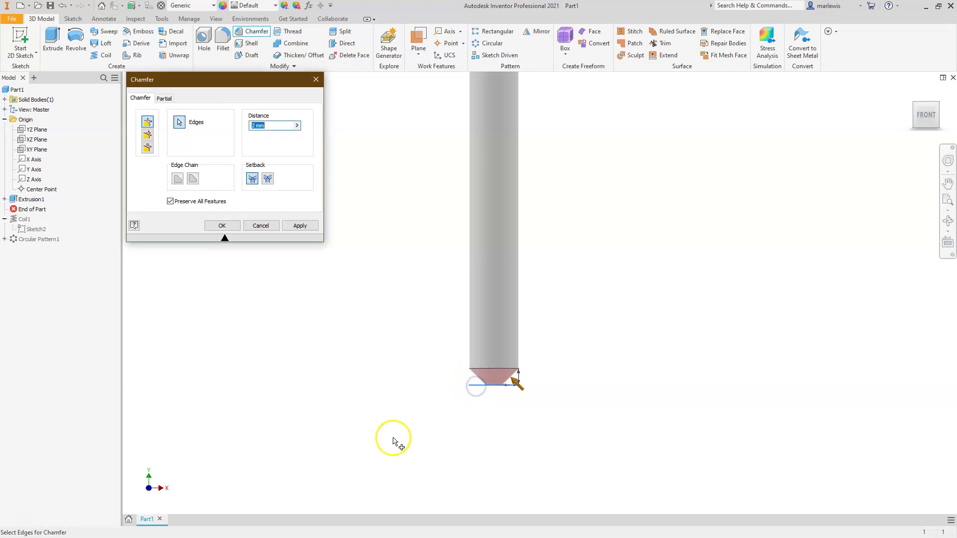
left_click(219, 225)
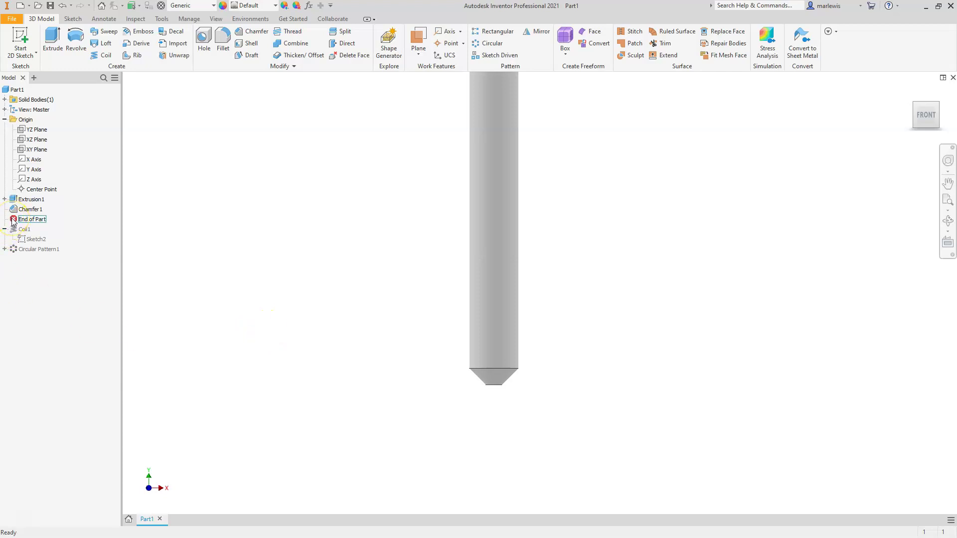
left_click_drag(13, 222, 26, 253)
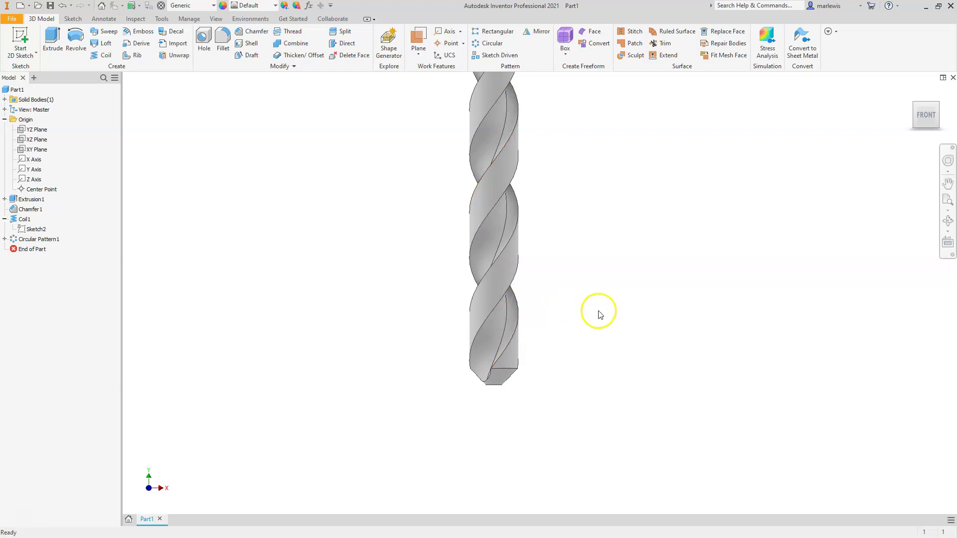
Start a new sketch on the drill's flat upper end face.
scroll(583, 344, "down", 3)
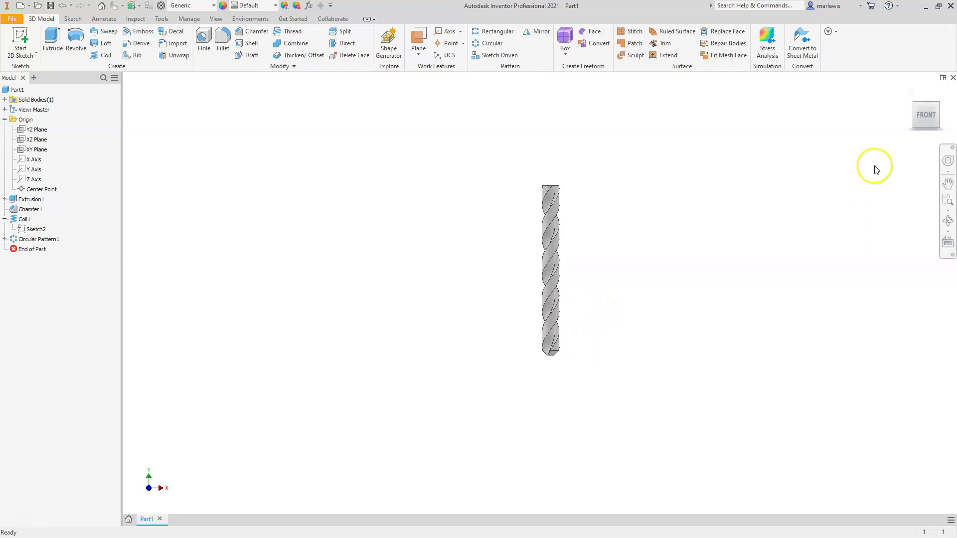
left_click(939, 106)
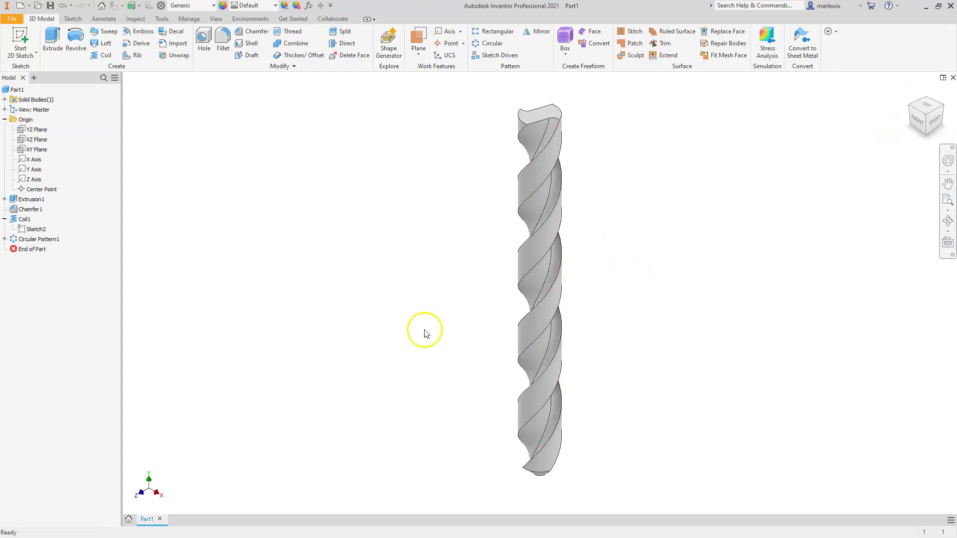
scroll(467, 380, "down", 4)
scroll(487, 282, "up", 5)
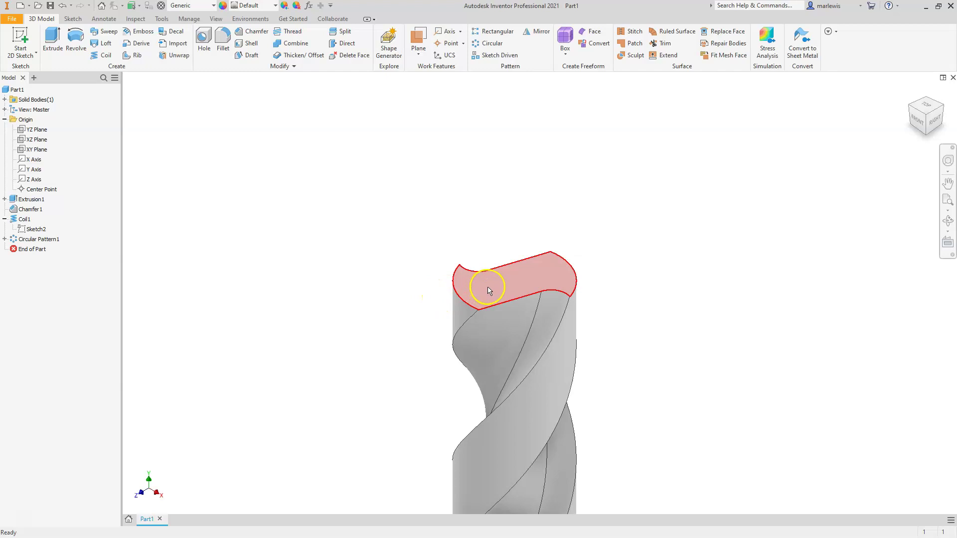
left_click(512, 284)
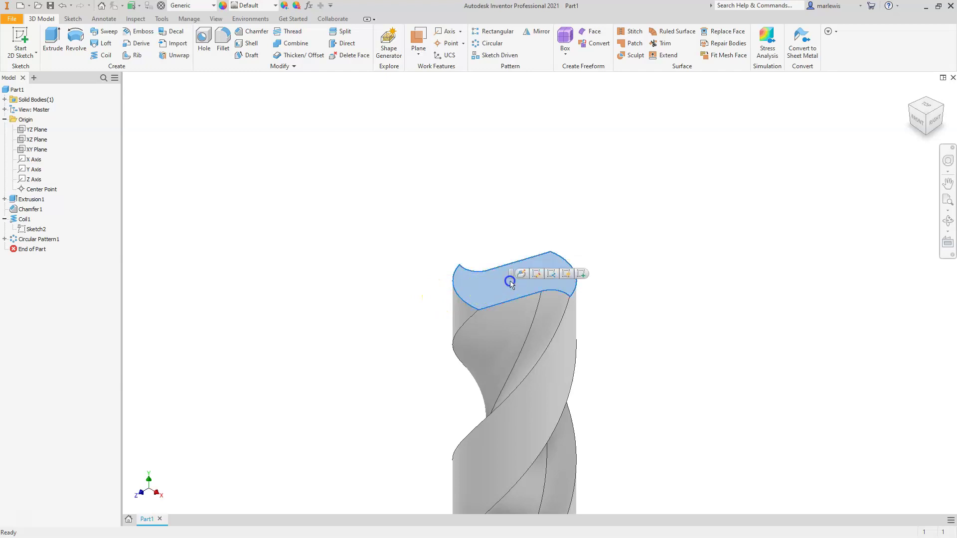
left_click(582, 273)
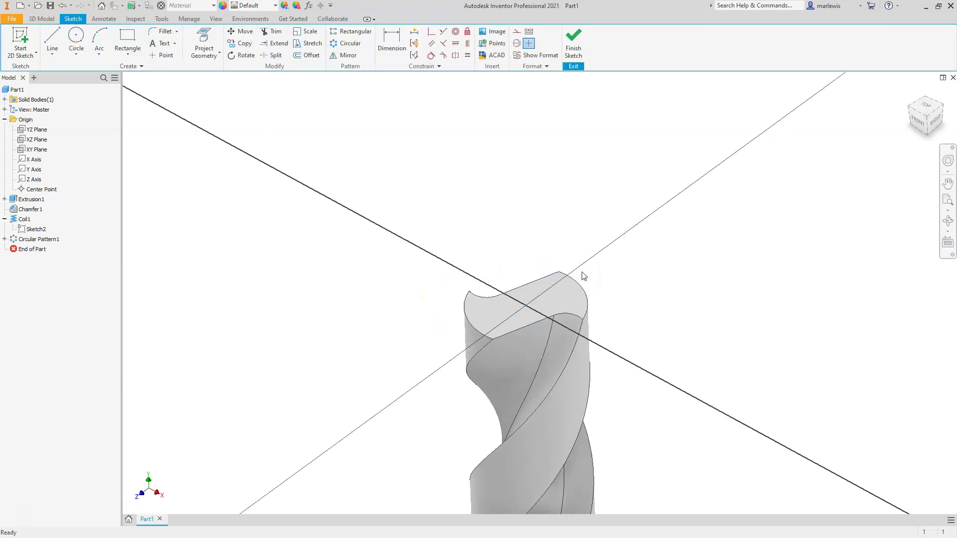
Draw a 6 mm diameter circle centred on the drill's axis and finish the sketch.
left_click(76, 36)
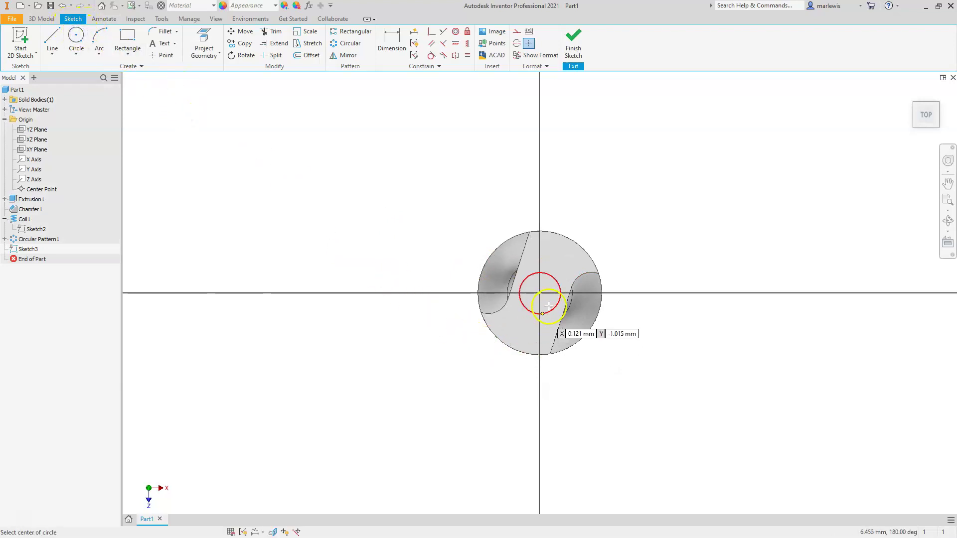
left_click(540, 293)
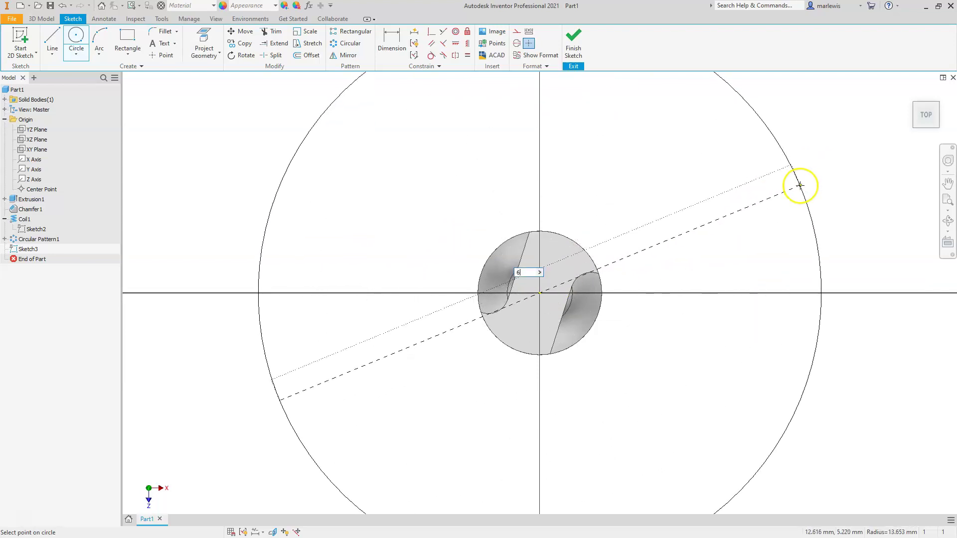
type("6")
key("Return")
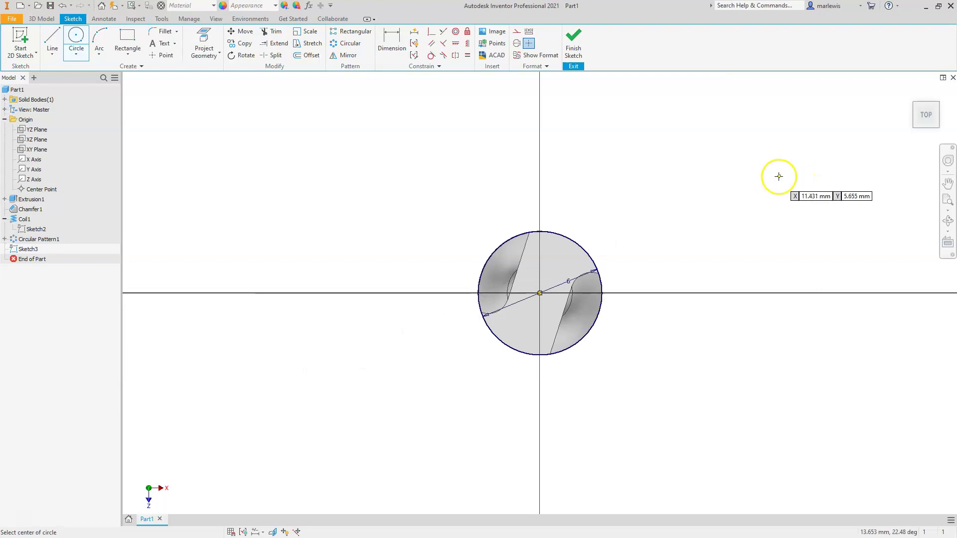
left_click(580, 35)
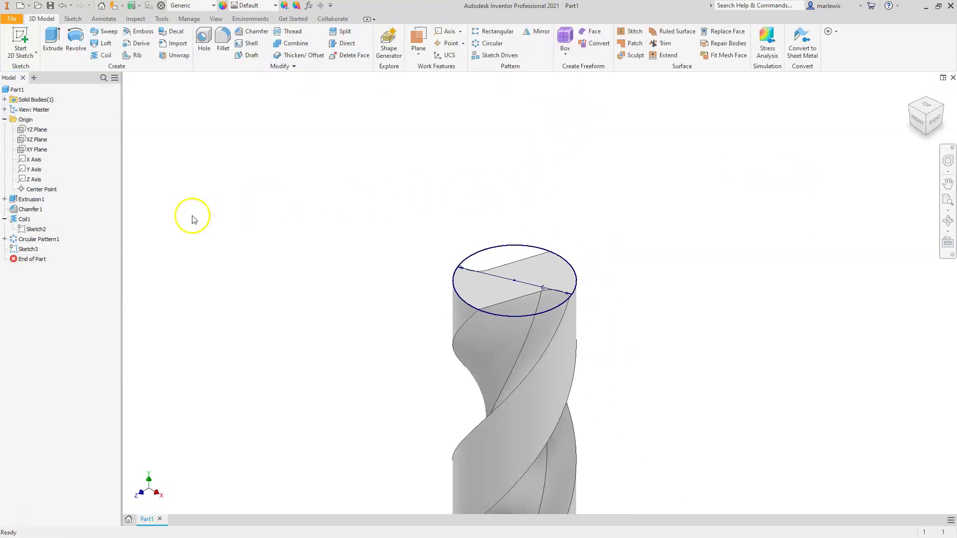
Extrude the 6 mm circle 20 mm upward, joined to the fluted body, and recheck the extrusion's settings.
left_click(48, 42)
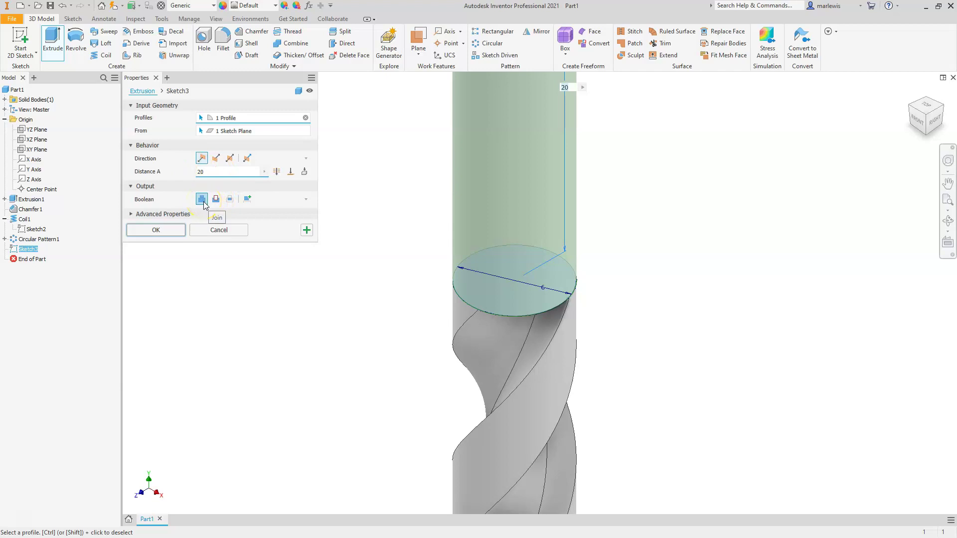
left_click(213, 173)
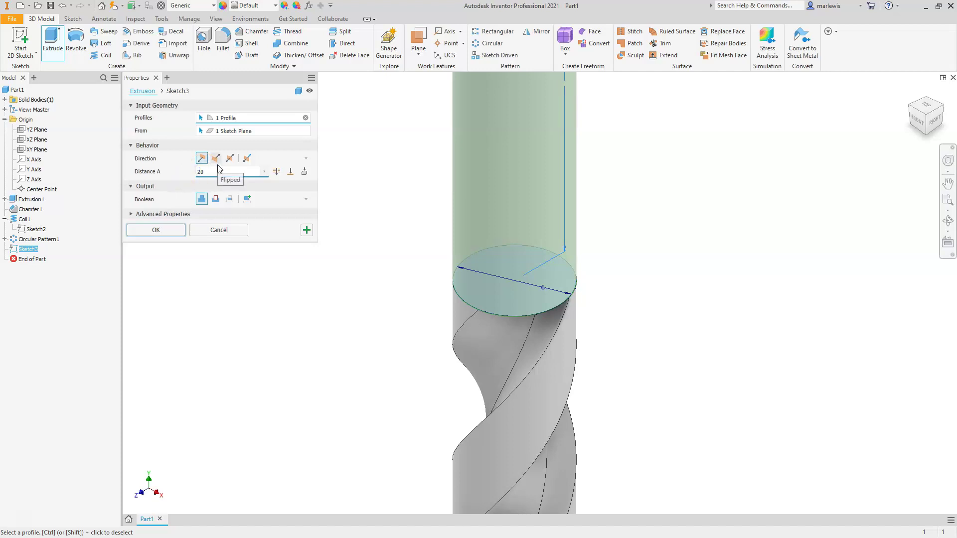
key("Return")
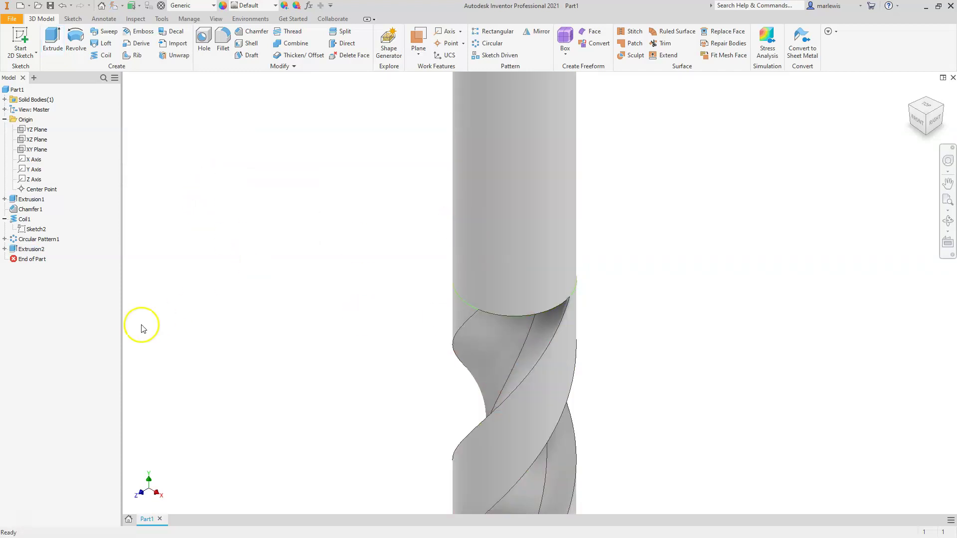
scroll(408, 321, "down", 5)
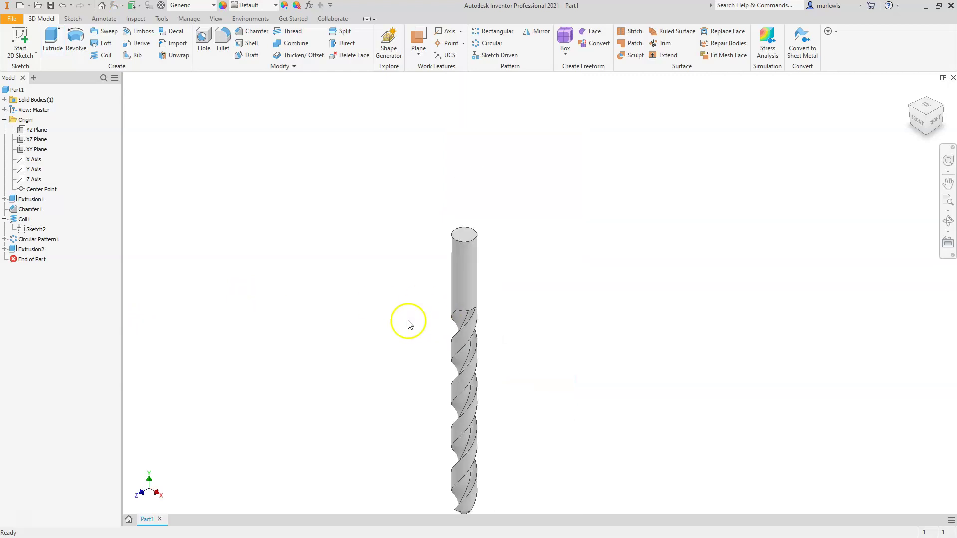
scroll(386, 316, "up", 4)
scroll(369, 320, "down", 3)
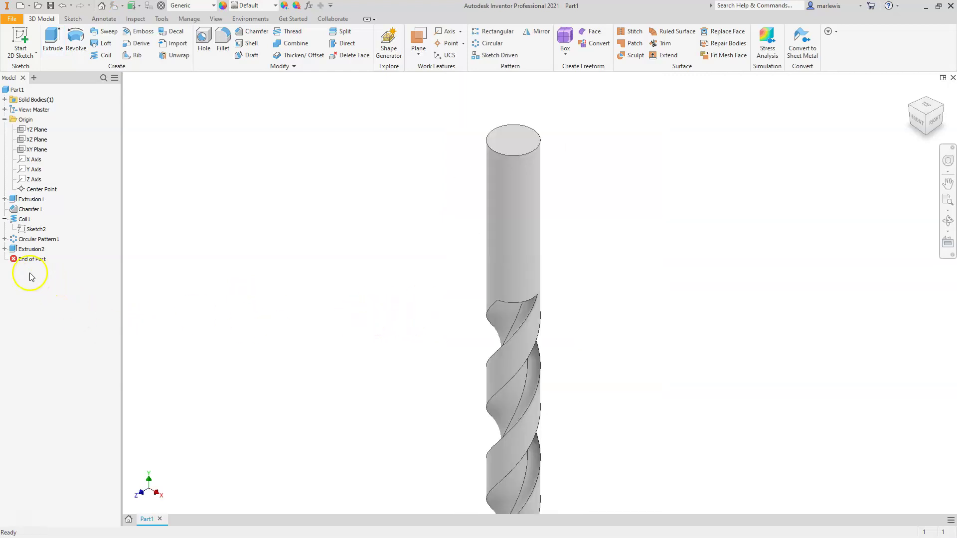
double_click(12, 251)
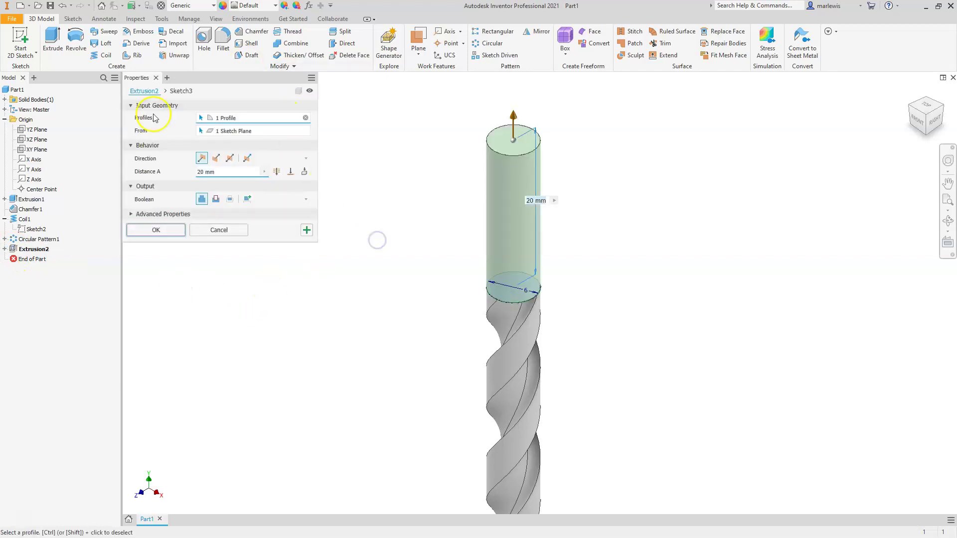
left_click(213, 233)
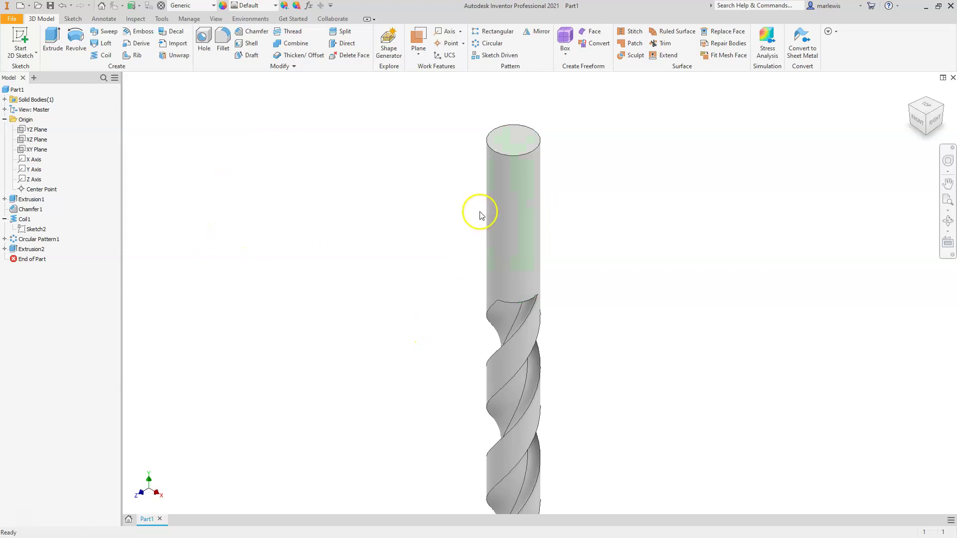
Start a new sketch on the flat upper end face of the shank.
scroll(489, 231, "down", 5)
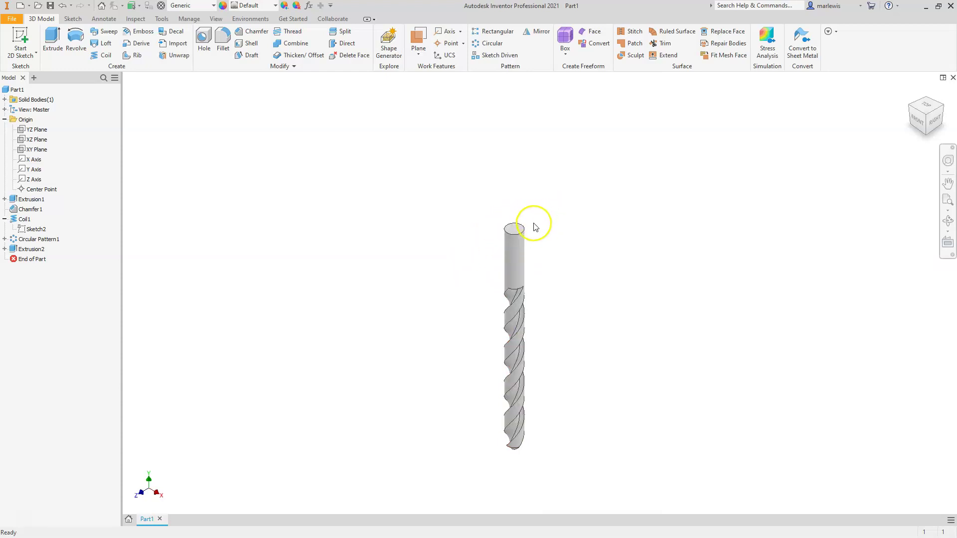
left_click(518, 229)
scroll(555, 242, "up", 5)
left_click(474, 238)
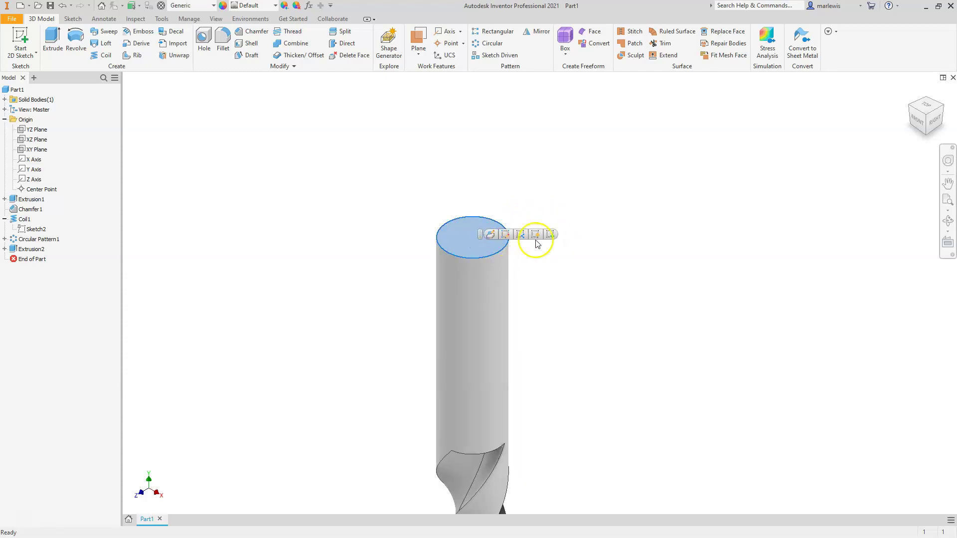
left_click(551, 236)
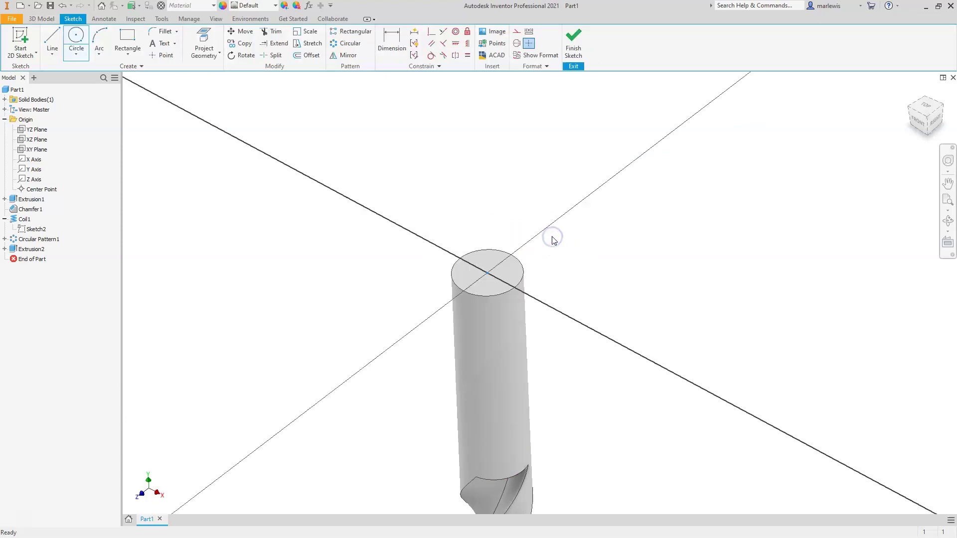
Sketch a two-point centre rectangle about 18 by 4 mm, centred on the shank's end face.
left_click(133, 54)
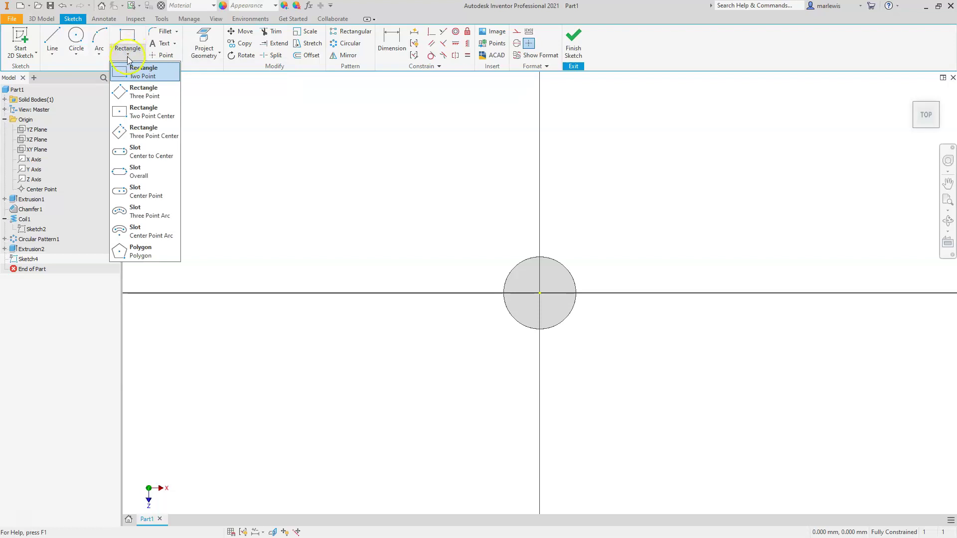
left_click(161, 116)
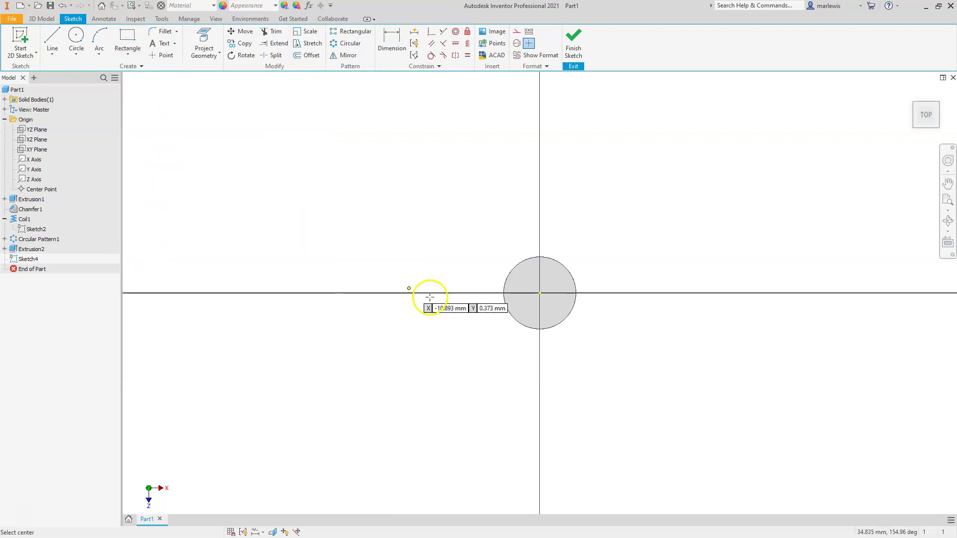
left_click(540, 294)
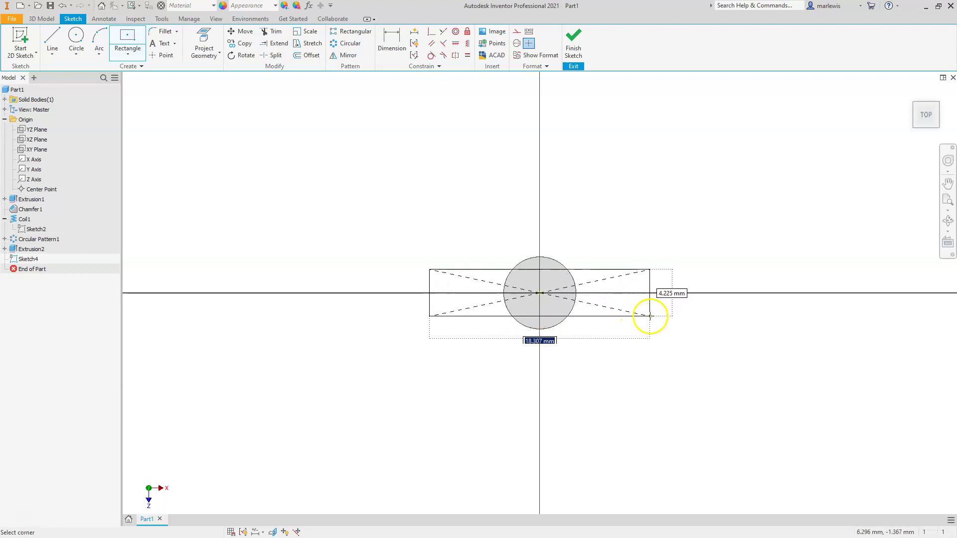
left_click(650, 316)
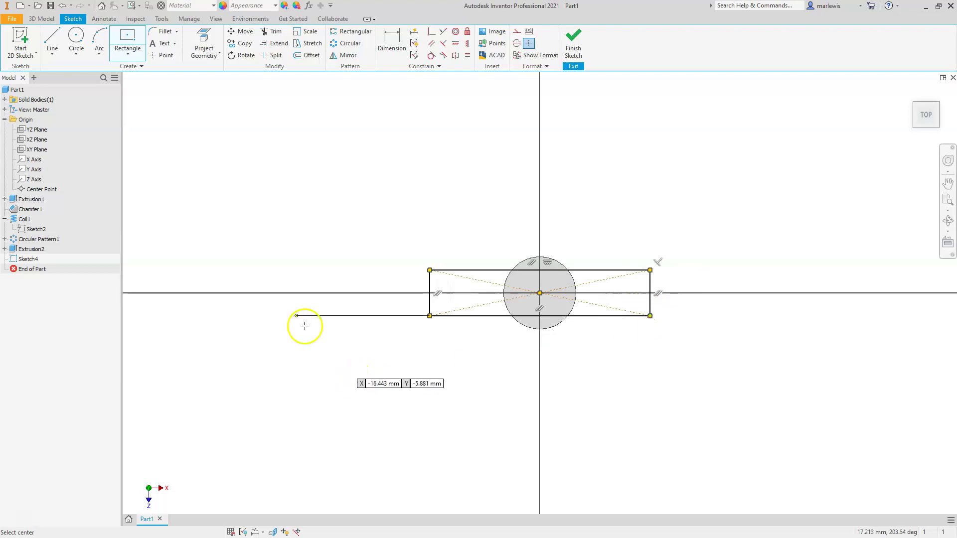
Dimension the rectangle's long side to 10 mm.
left_click(391, 36)
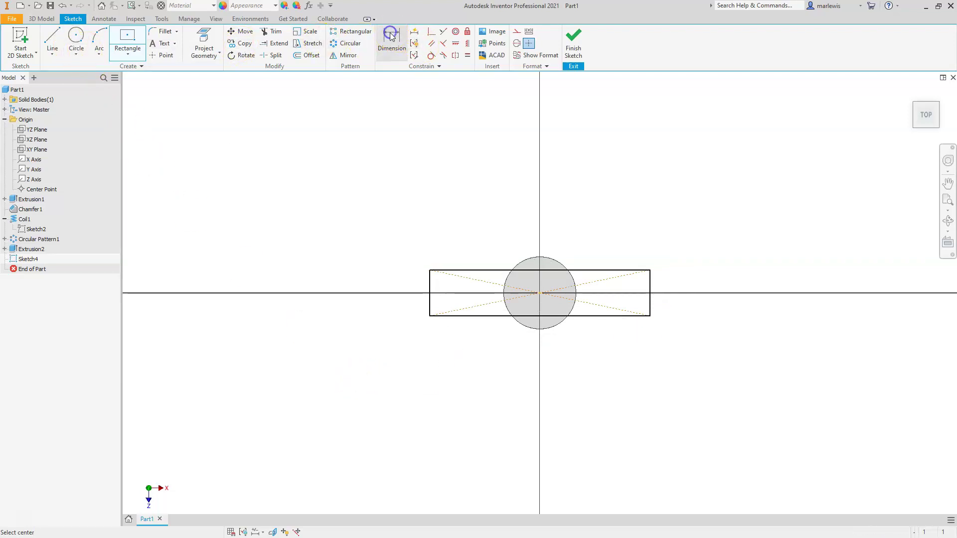
left_click(492, 275)
left_click(519, 213)
type("10")
key("Return")
Dimension the rectangle's short side, finish the sketch, and set that dimension to 1 mm.
left_click(480, 293)
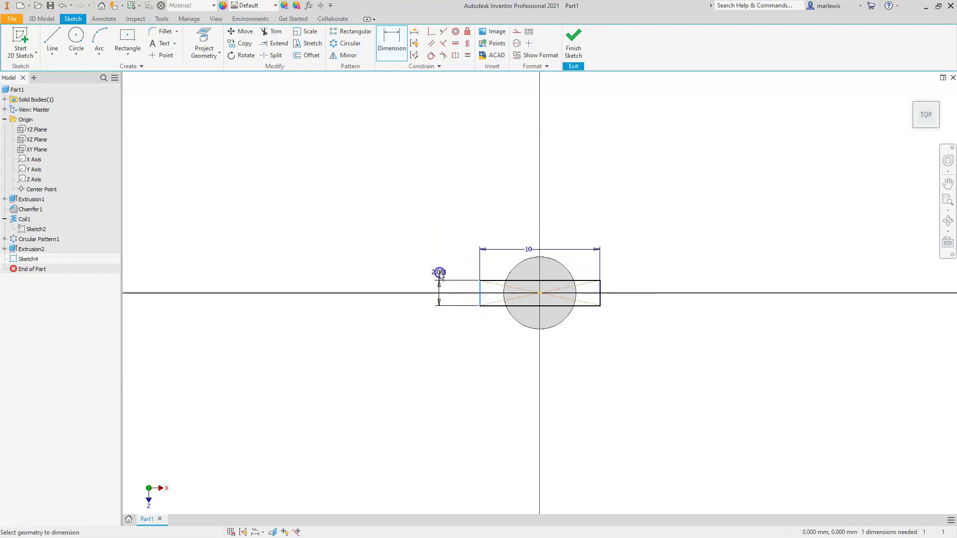
left_click(439, 272)
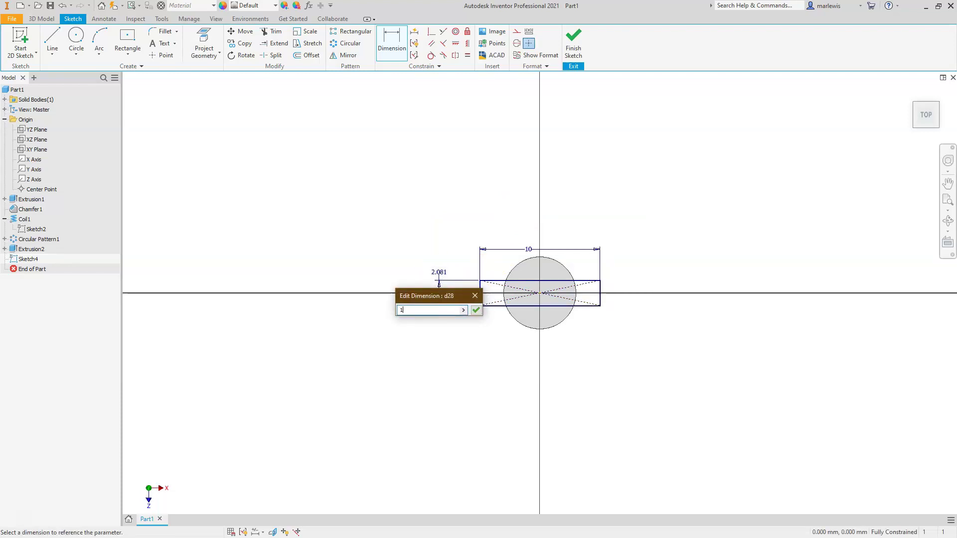
key("F6")
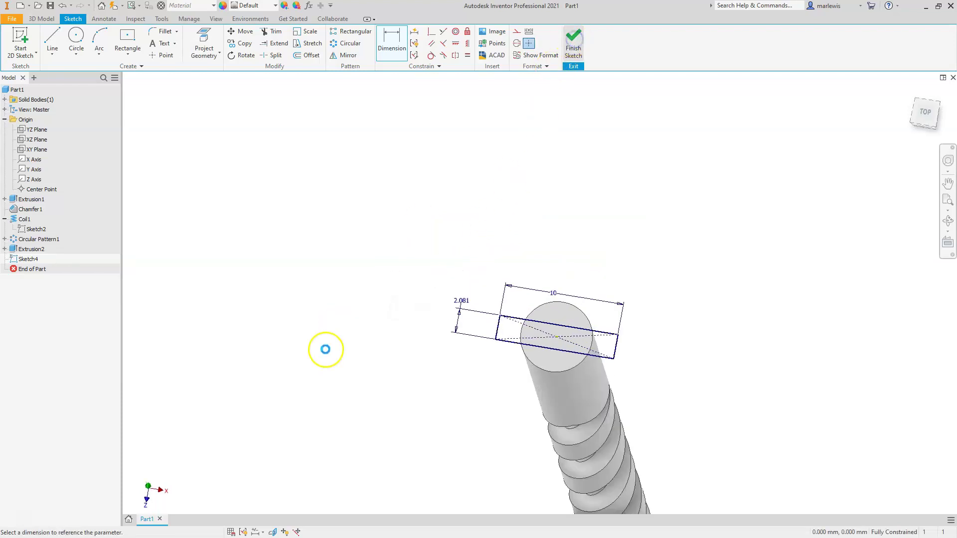
key("s")
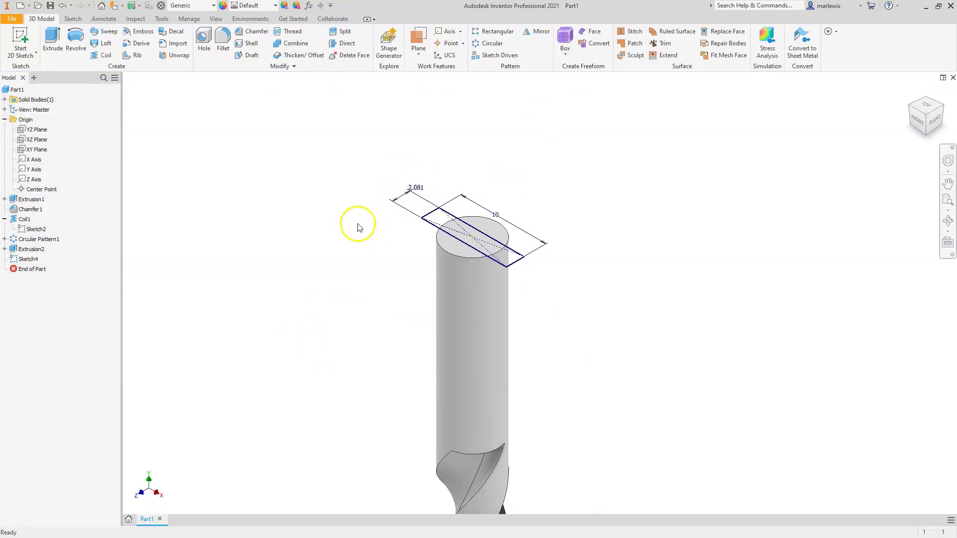
double_click(415, 192)
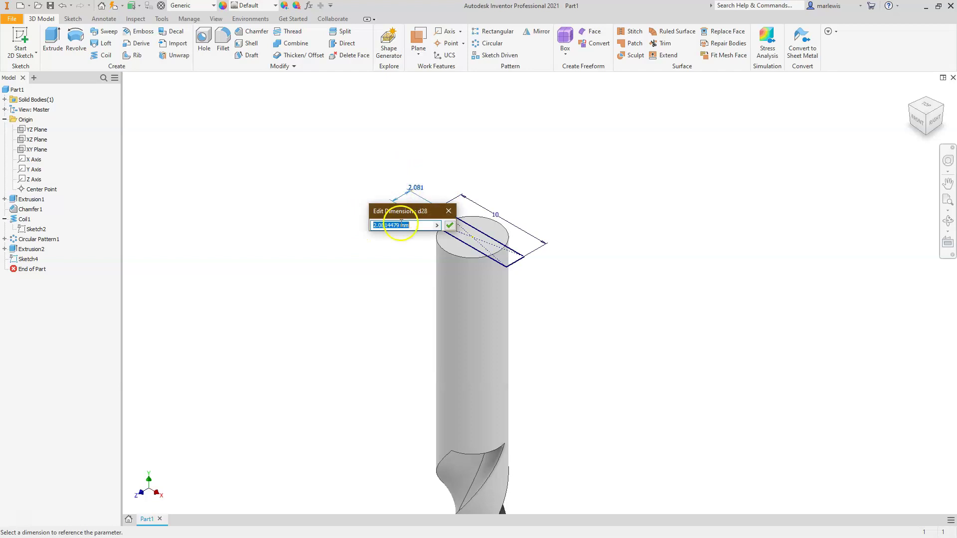
key("Return")
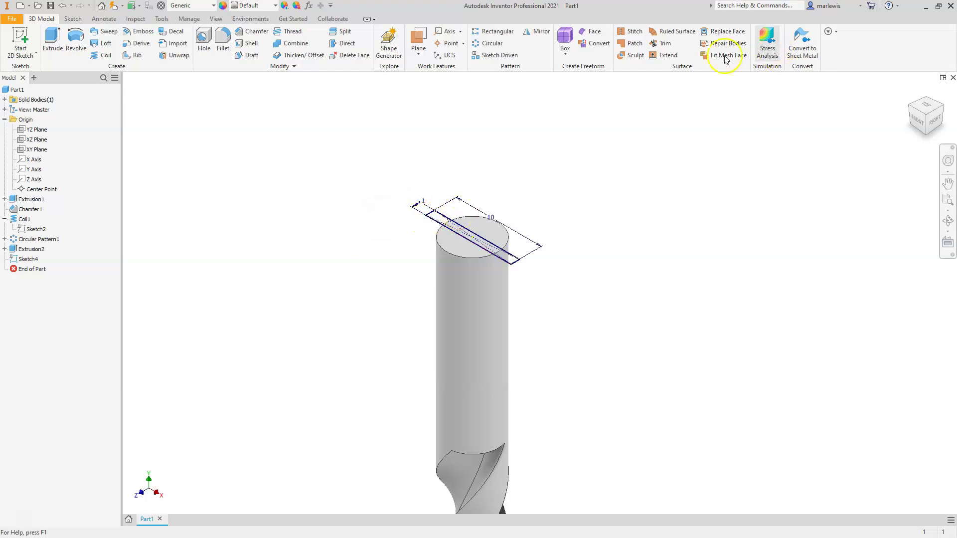
Extrude the 10 by 1 mm rectangle 18 mm in the flipped direction down along the shank, using Join.
left_click(52, 39)
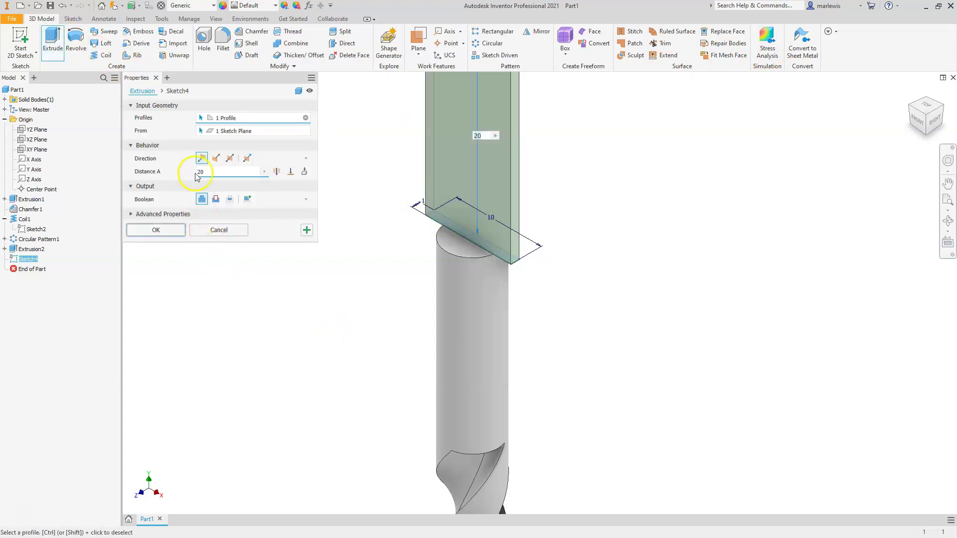
left_click(208, 171)
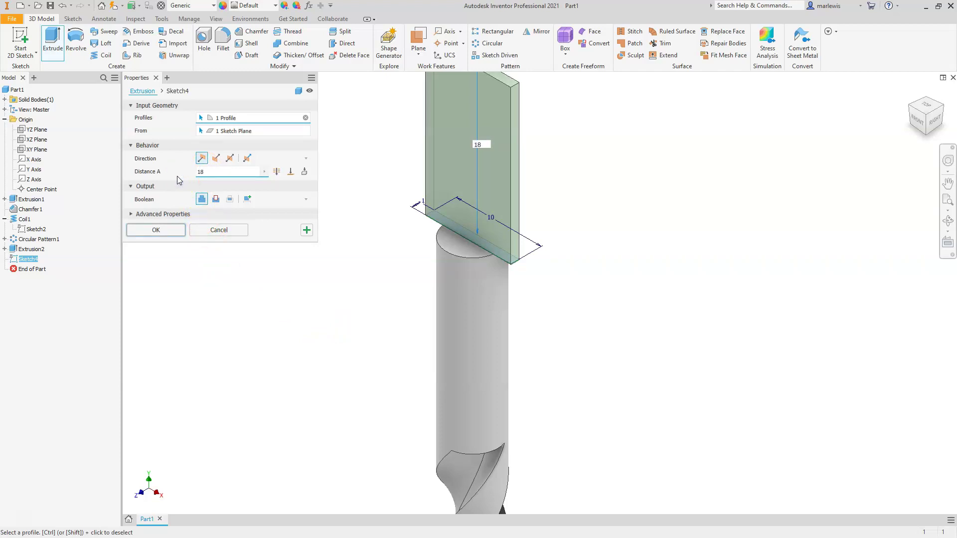
left_click(216, 159)
left_click(216, 199)
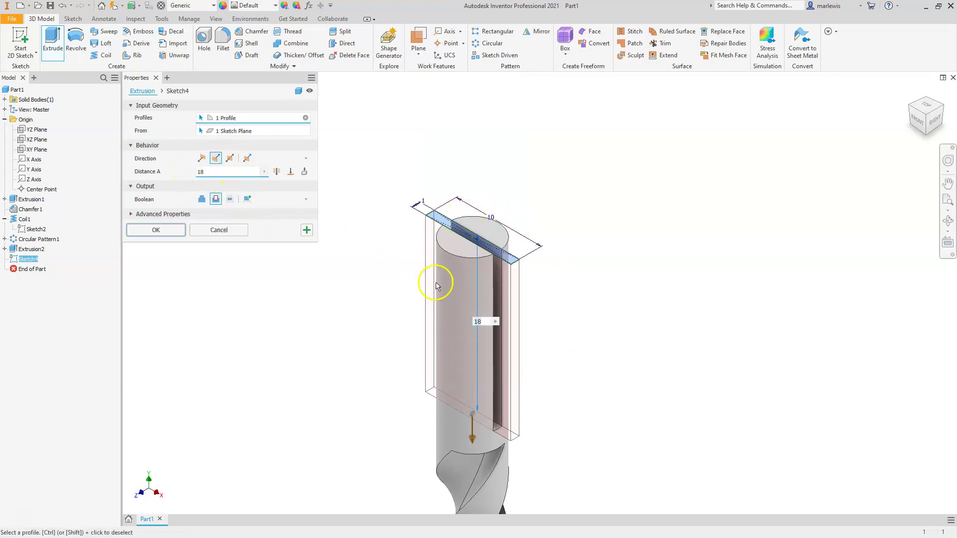
left_click(202, 200)
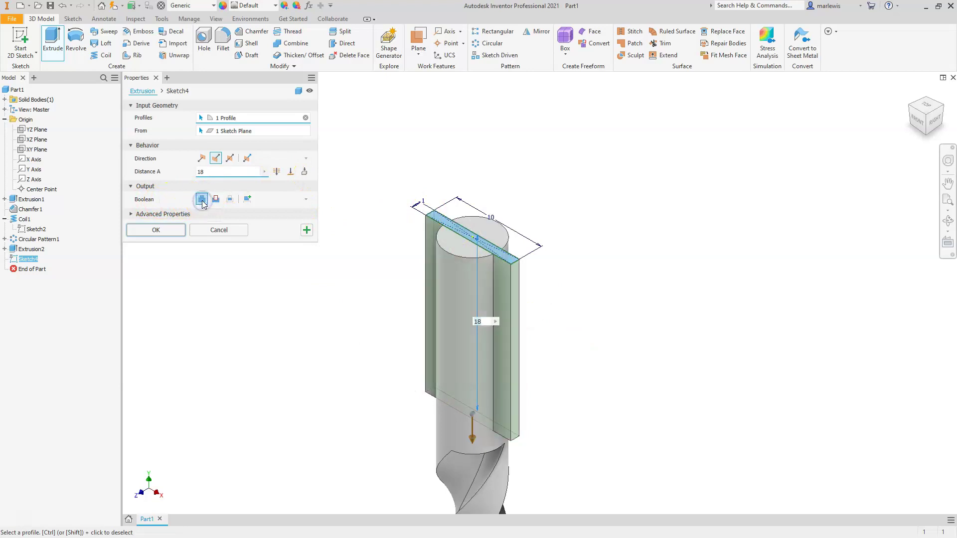
left_click(158, 231)
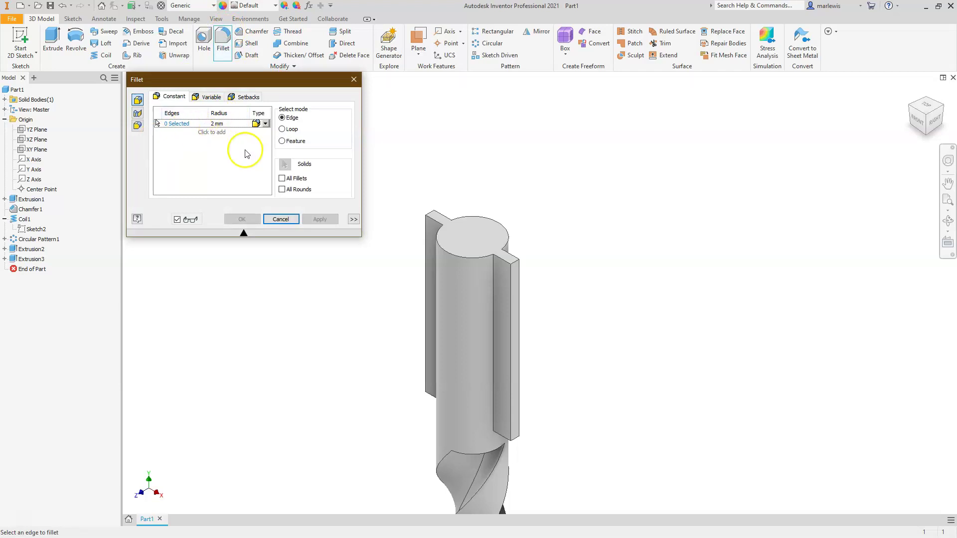
Select the four outer end edges of the two shank fins, top and bottom, for a 2 mm constant fillet.
left_click(514, 262)
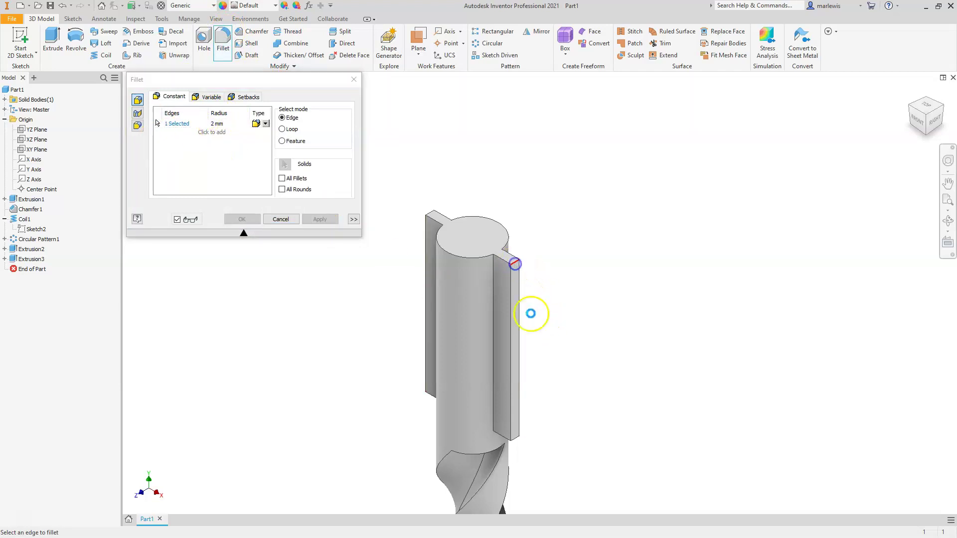
left_click(515, 441)
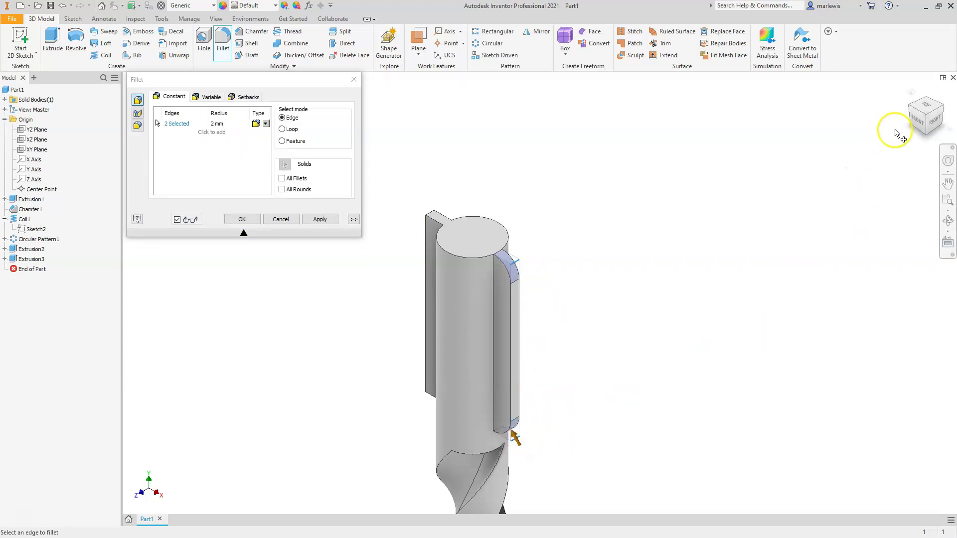
left_click(910, 108)
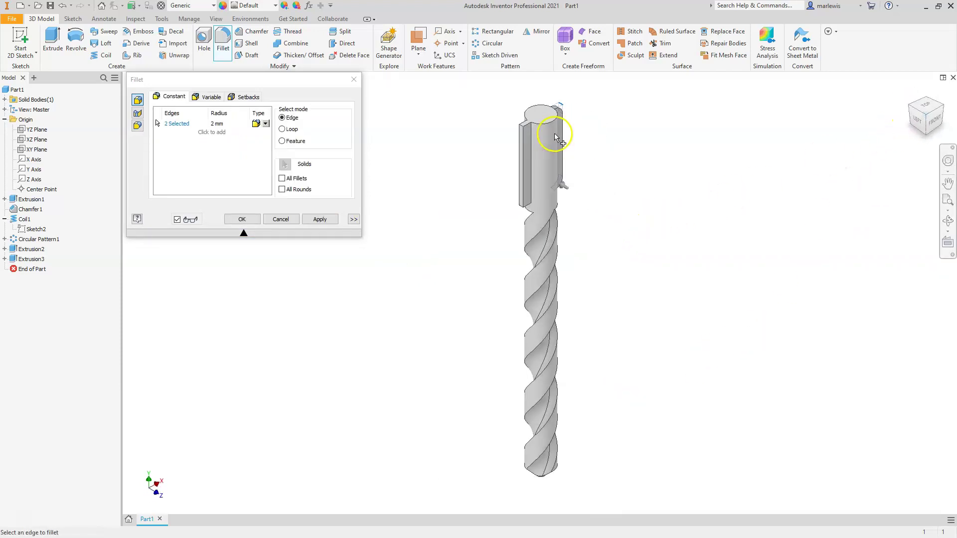
scroll(518, 113, "down", 4)
left_click(543, 154)
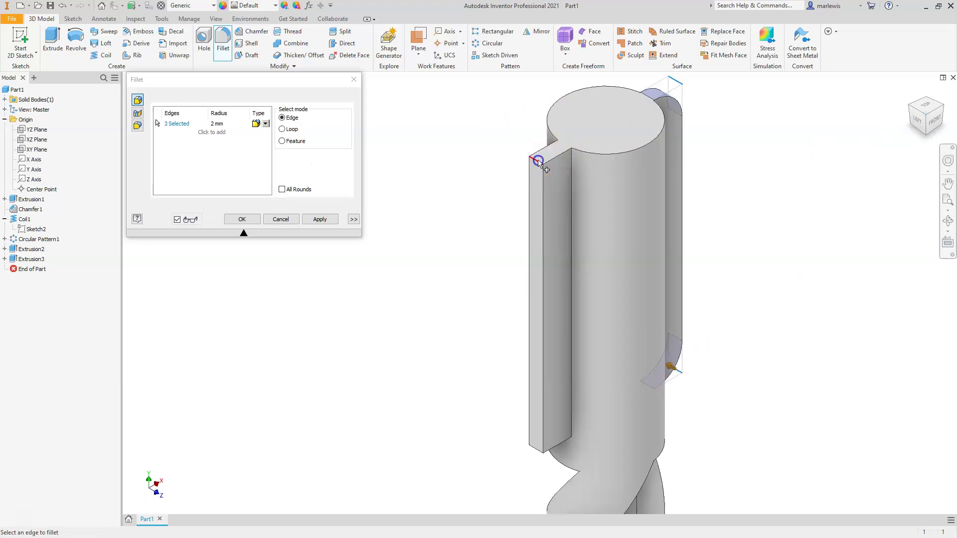
left_click(537, 451)
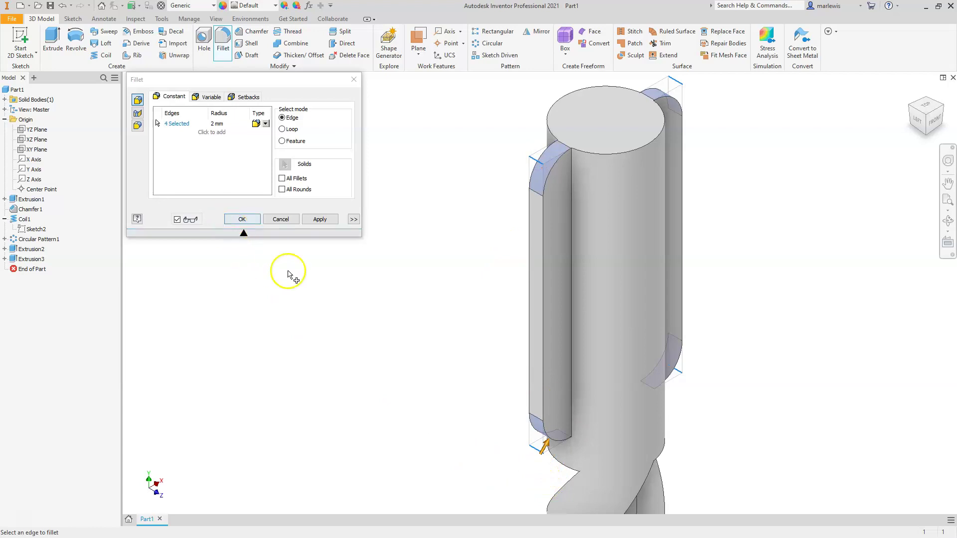
Add a 1 mm radius set for the four long edges where the fins meet the shank, and create the fillets.
left_click(209, 134)
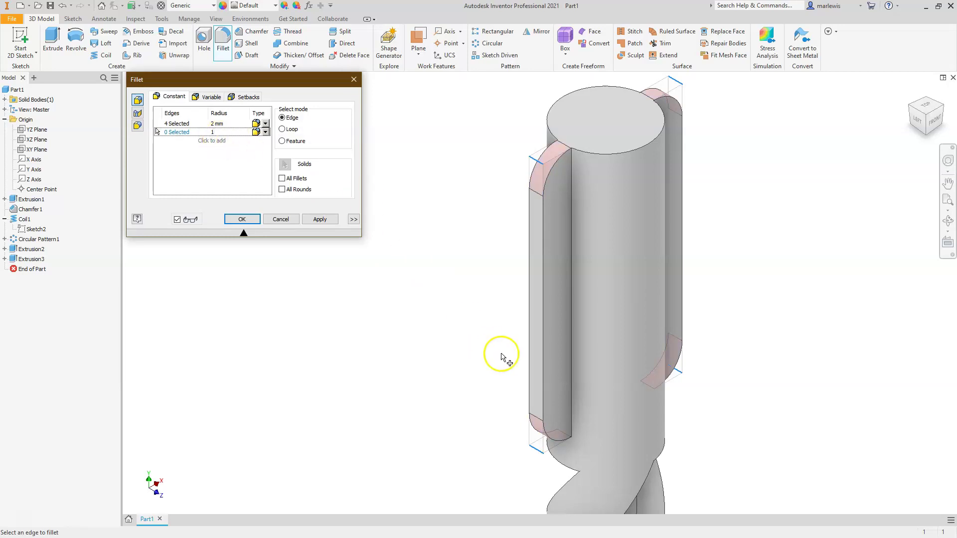
left_click(571, 329)
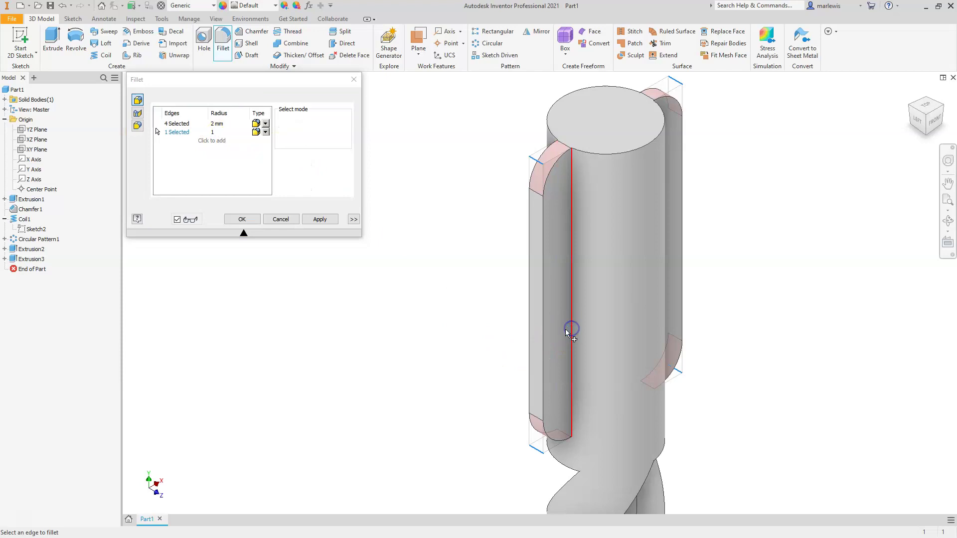
left_click(906, 111)
left_click(553, 130)
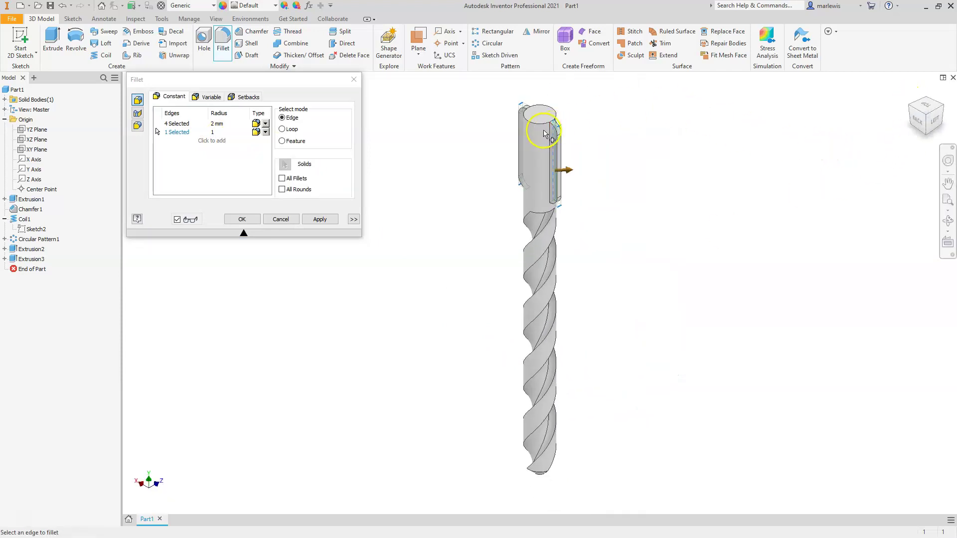
left_click(910, 108)
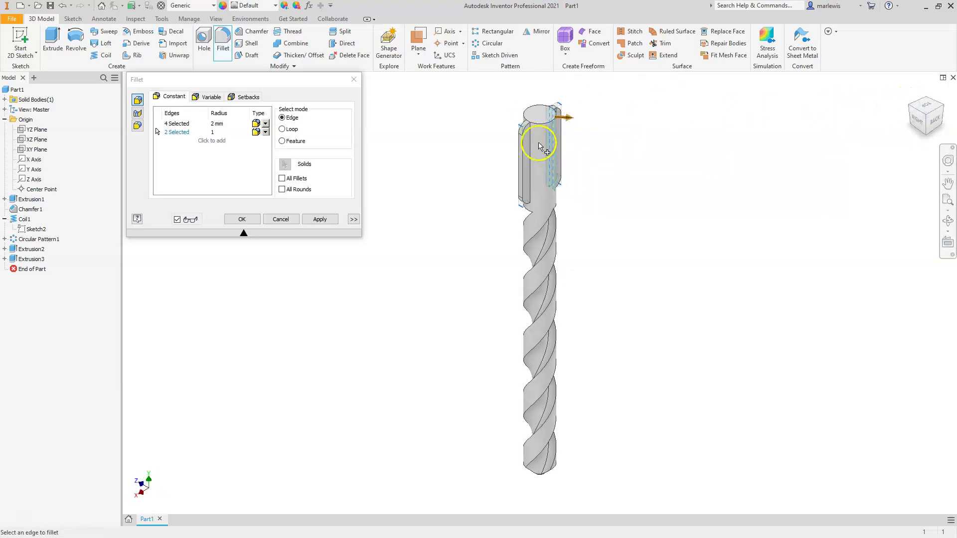
left_click(531, 144)
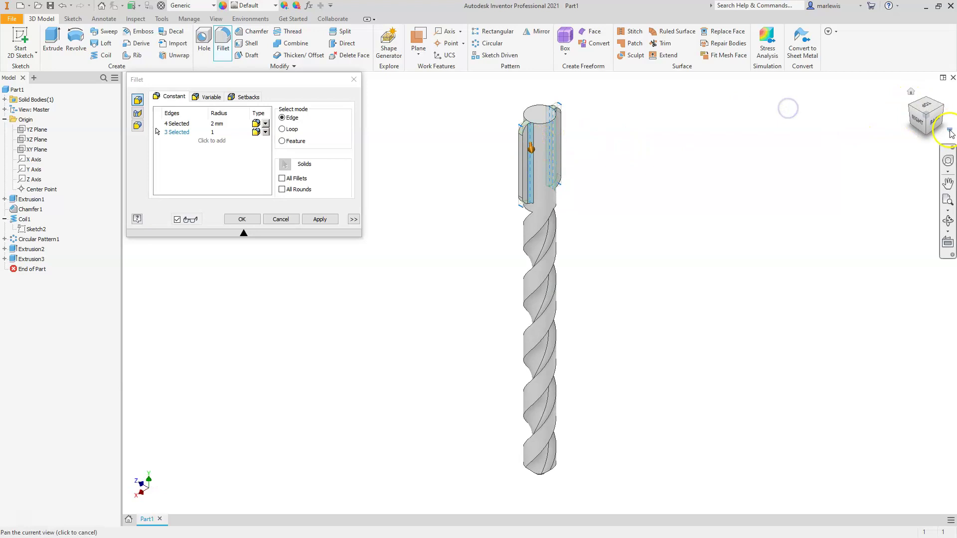
left_click(903, 108)
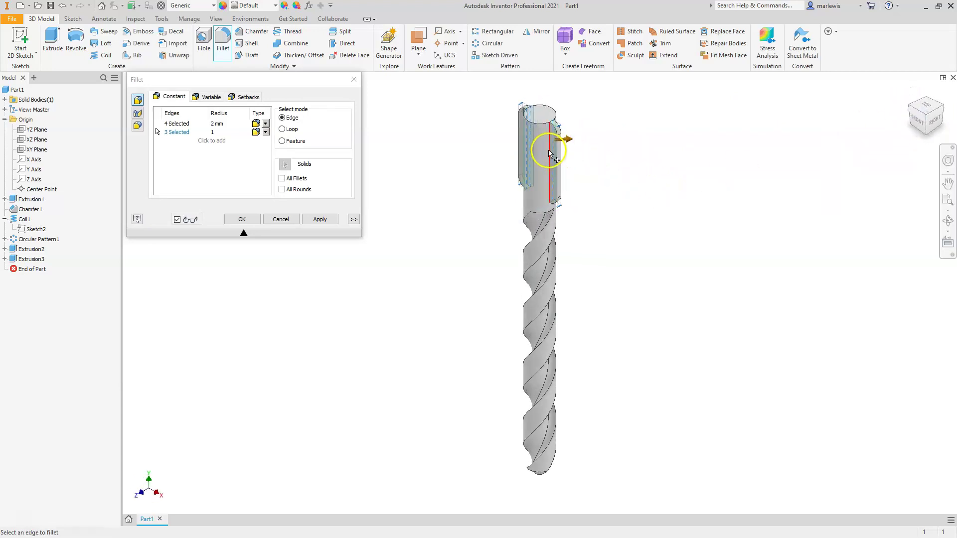
left_click(576, 195)
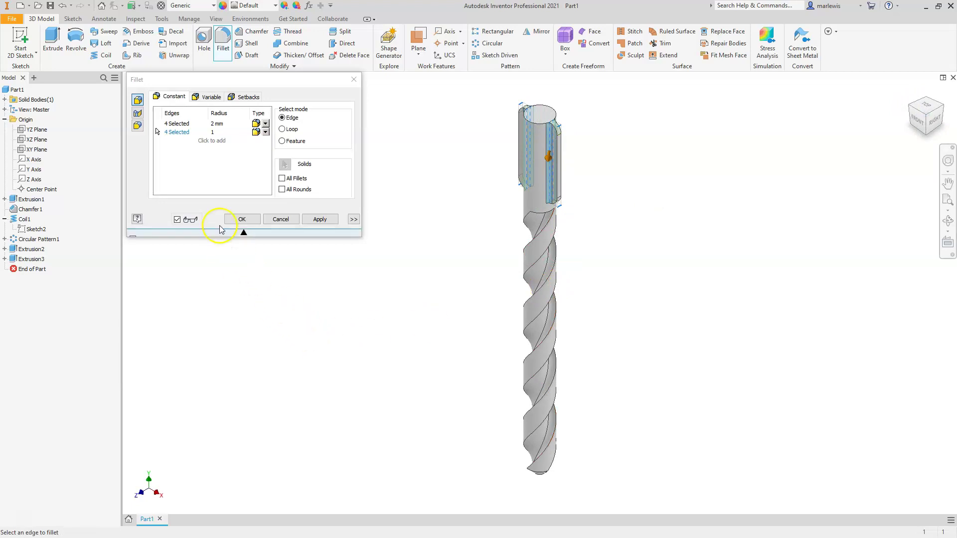
left_click(242, 221)
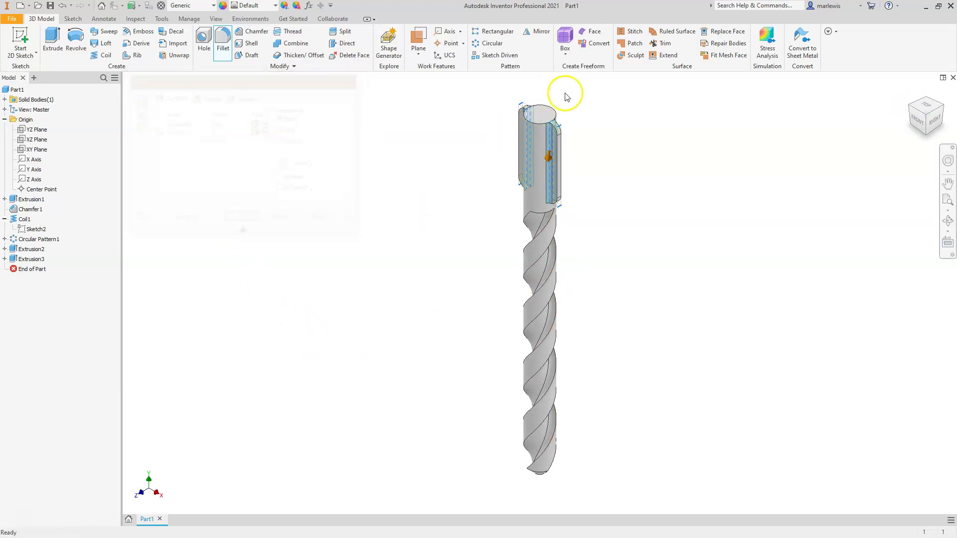
scroll(568, 95, "down", 3)
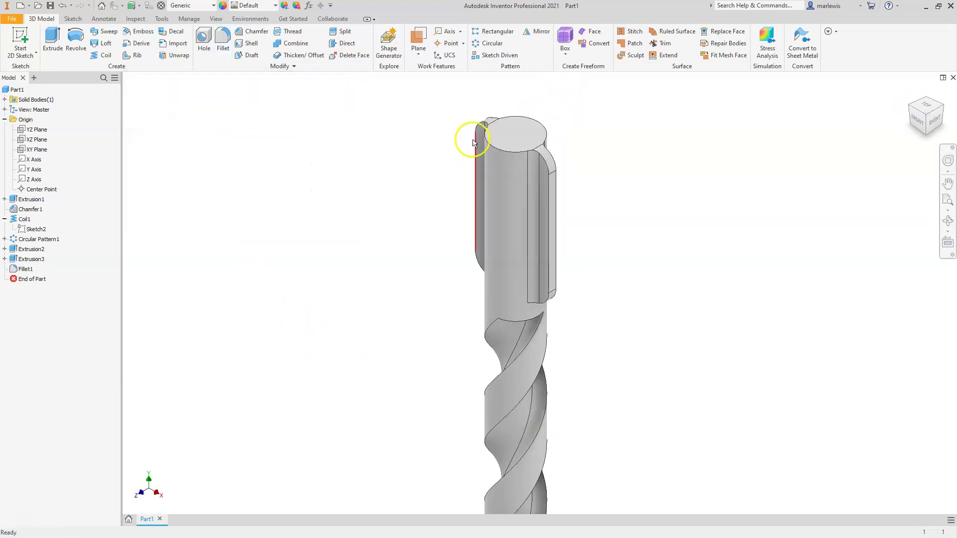
scroll(421, 257, "up", 3)
scroll(455, 467, "down", 3)
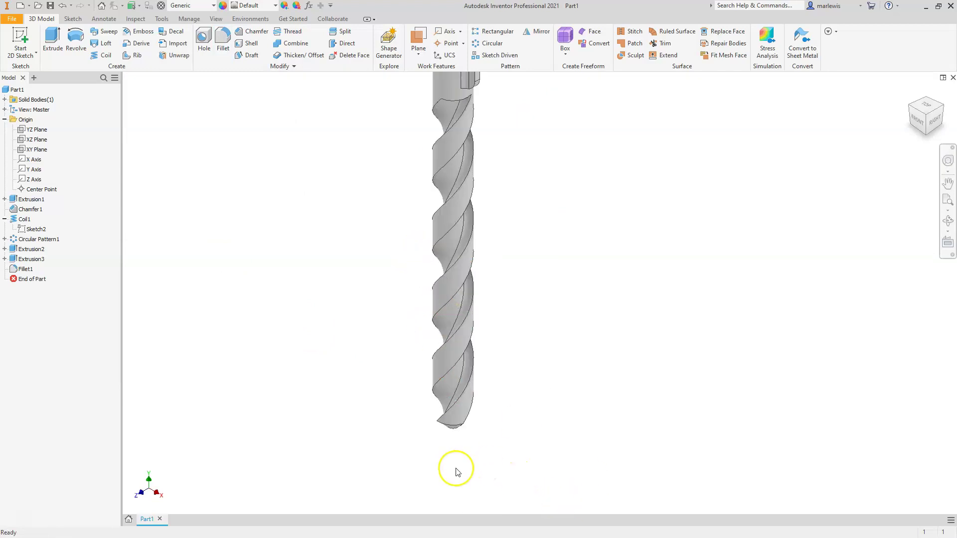